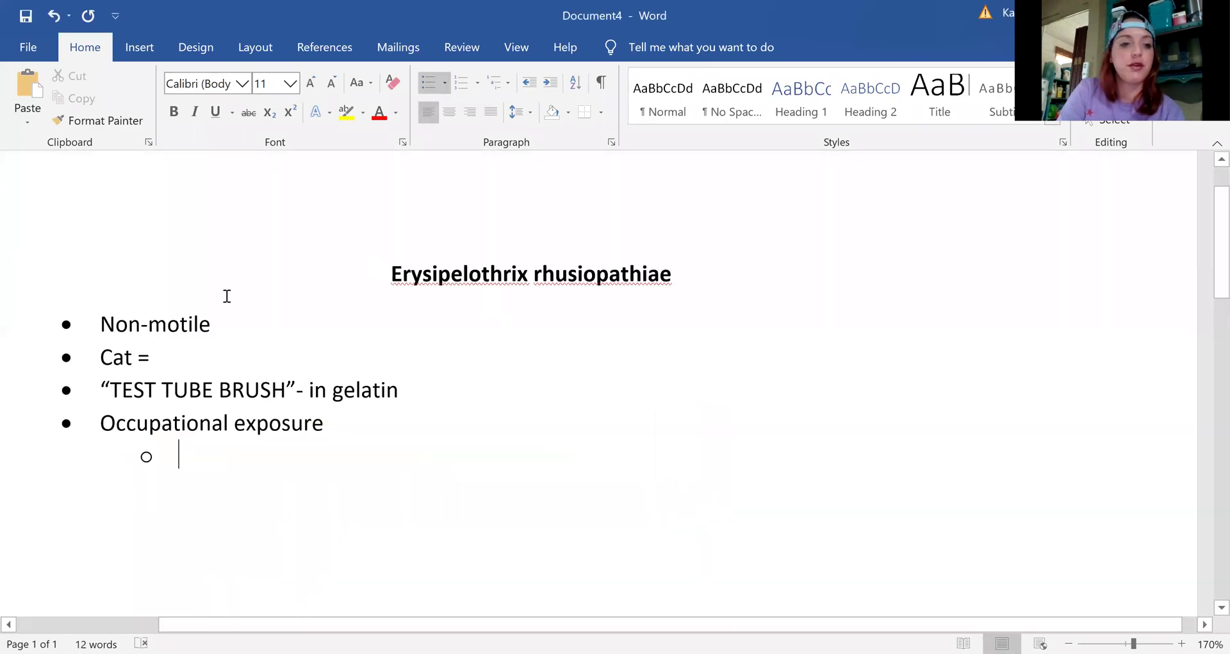
Step: Type the sub-bullet 'Working with fish and animals' under Occupational exposure
scroll(227, 296, down, 1)
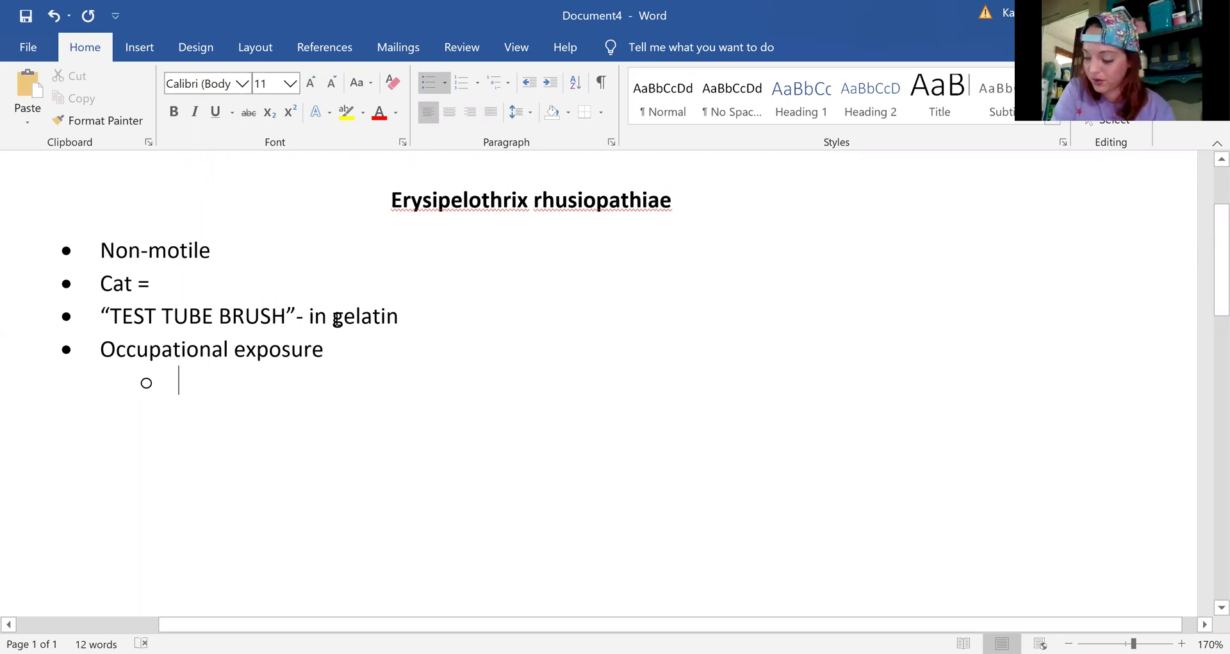
text(workin)
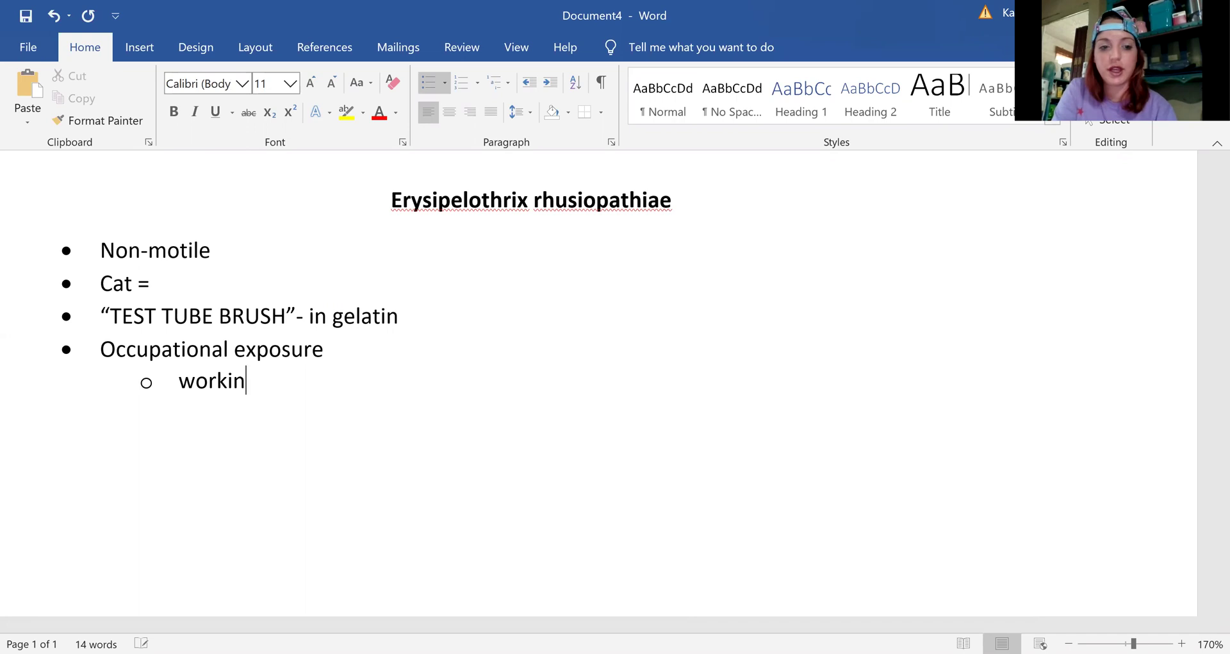
text(g with)
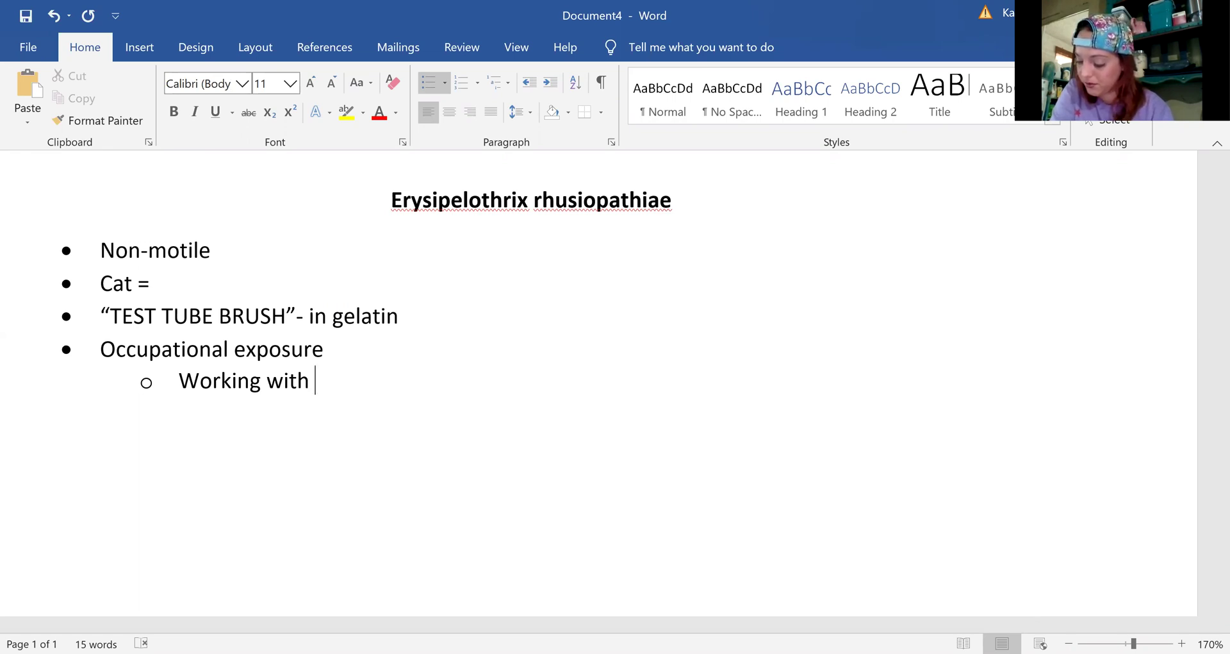
text(fish and am)
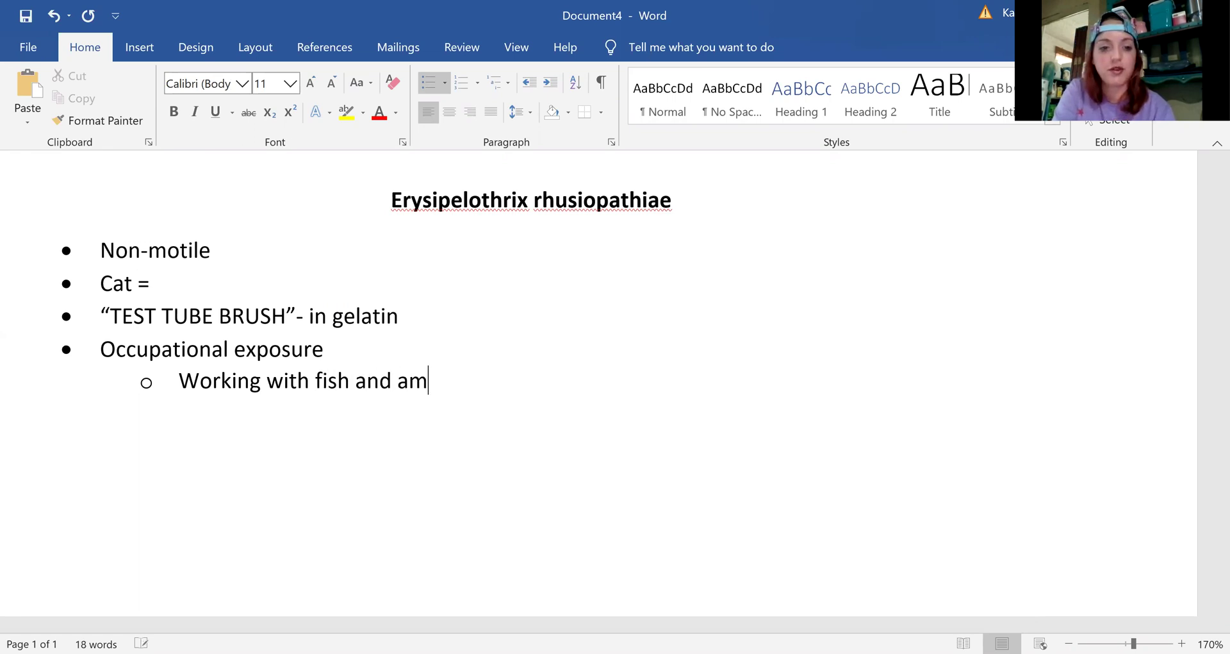
key(BackSpace)
text(nimals)
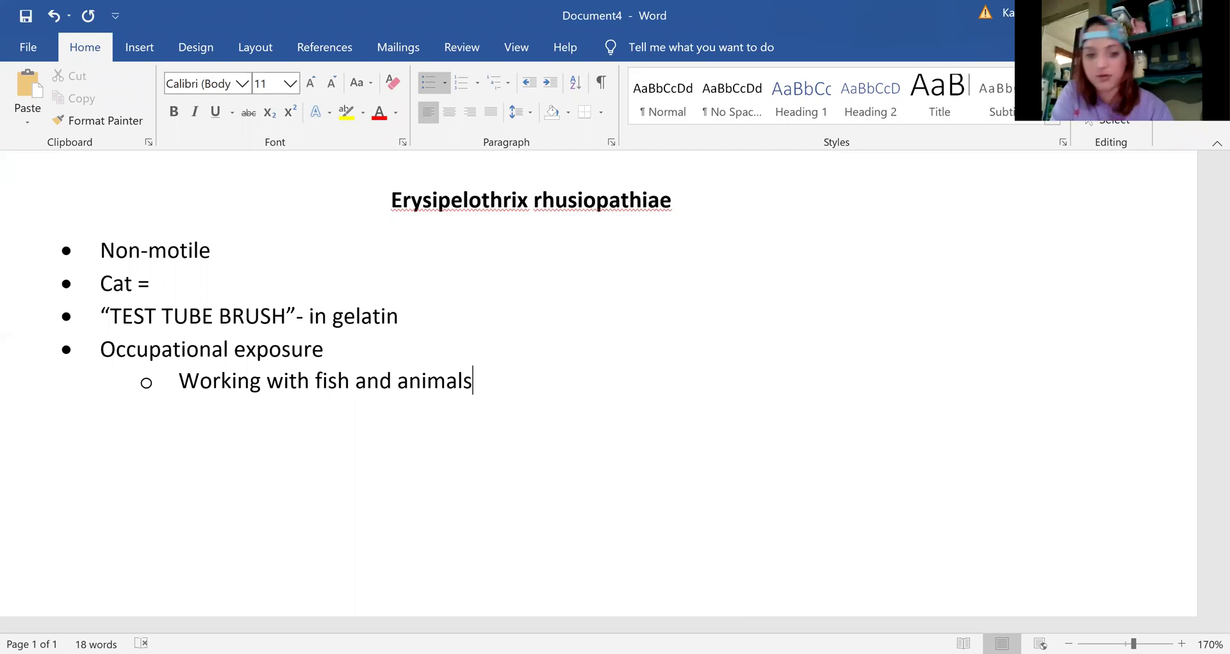
key(Return)
key(Return)
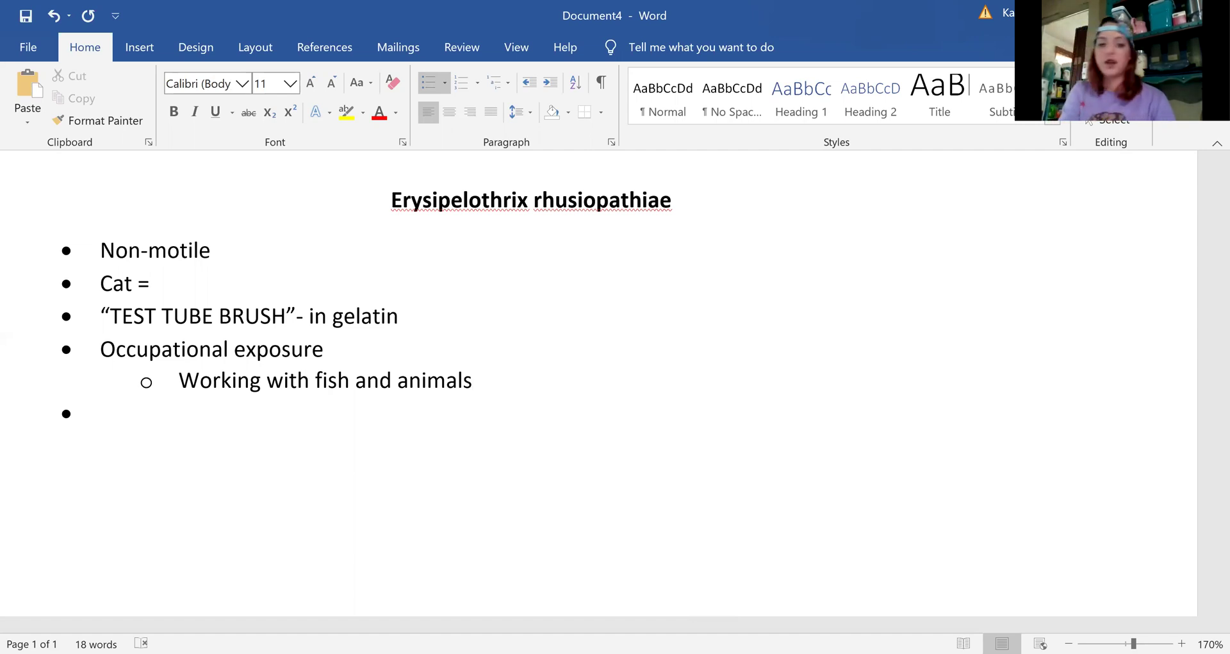
click(516, 388)
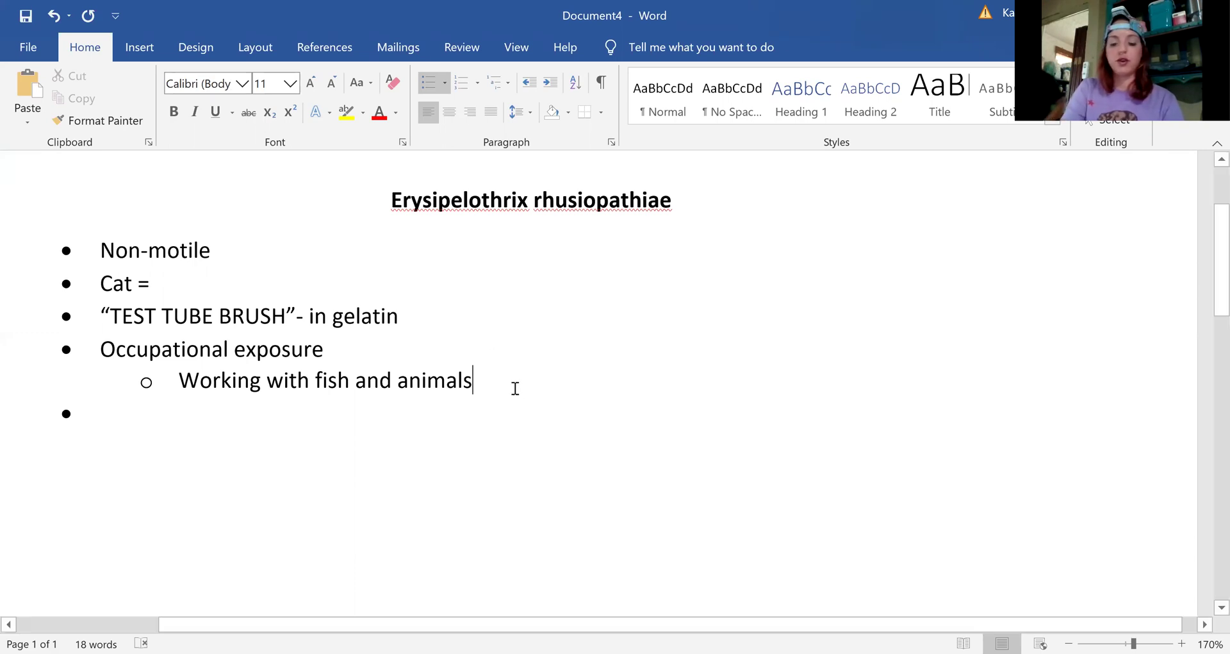
Step: Add a 'Rose growers' sub-bullet below the fish and animals line
key(Return)
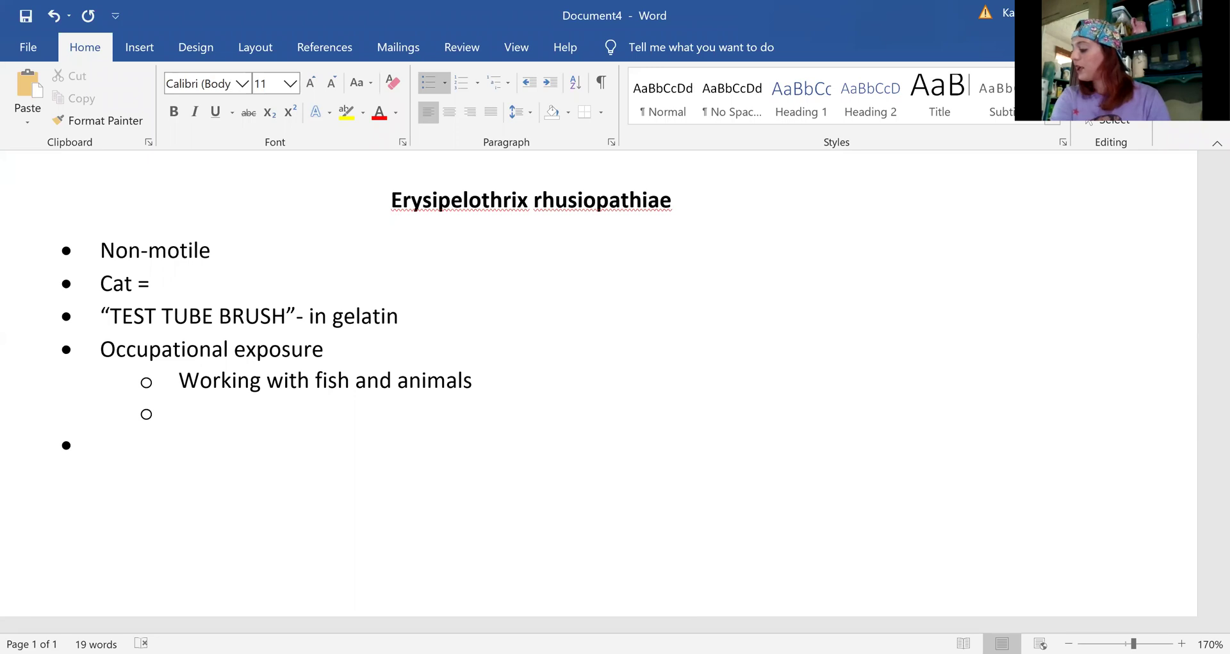
text(Ro)
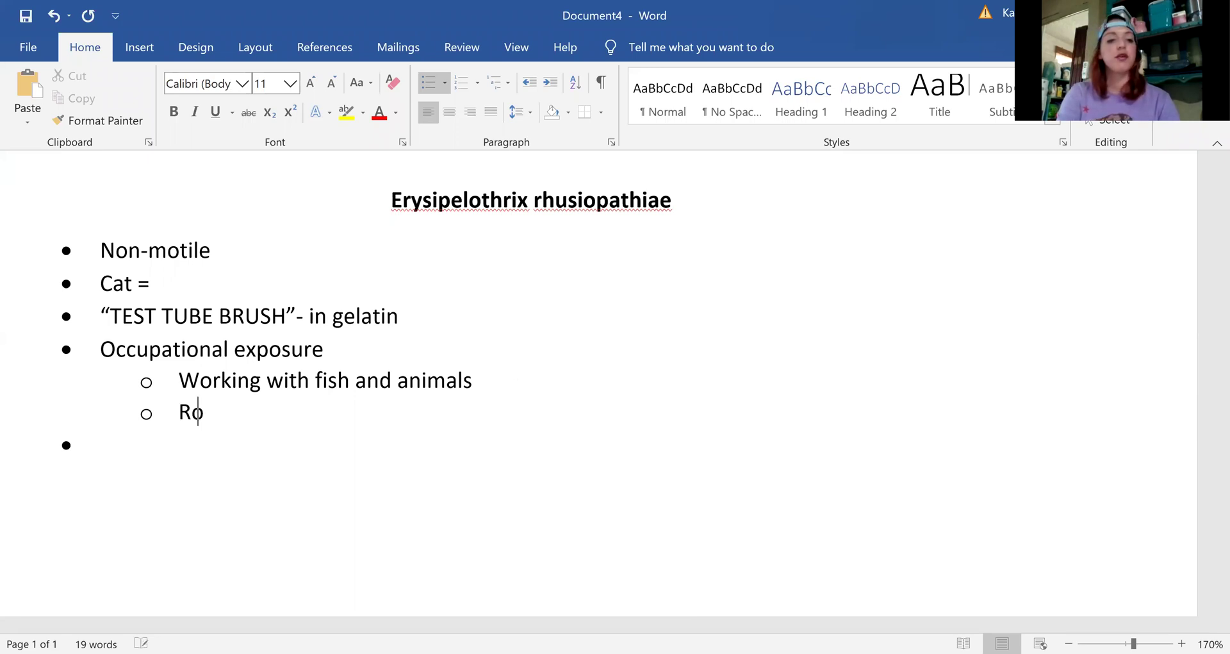
text(se grower)
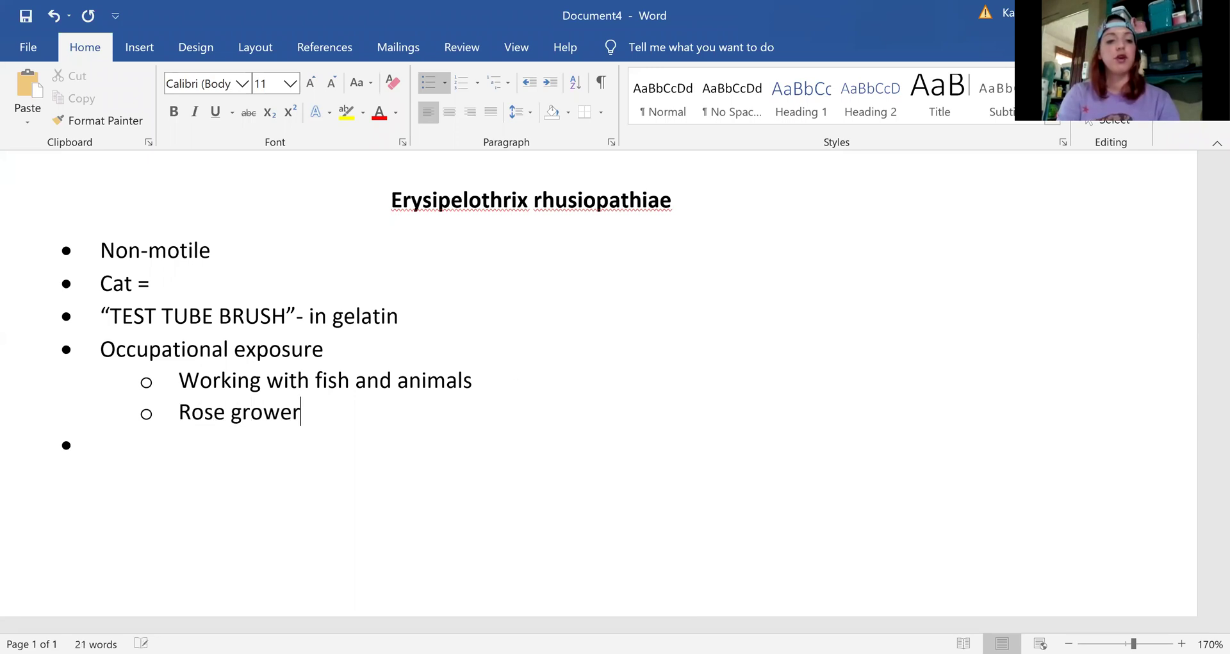
text(s)
Step: Add a third-level note under Rose growers: Rose thorns will "THRIX" you
key(Return)
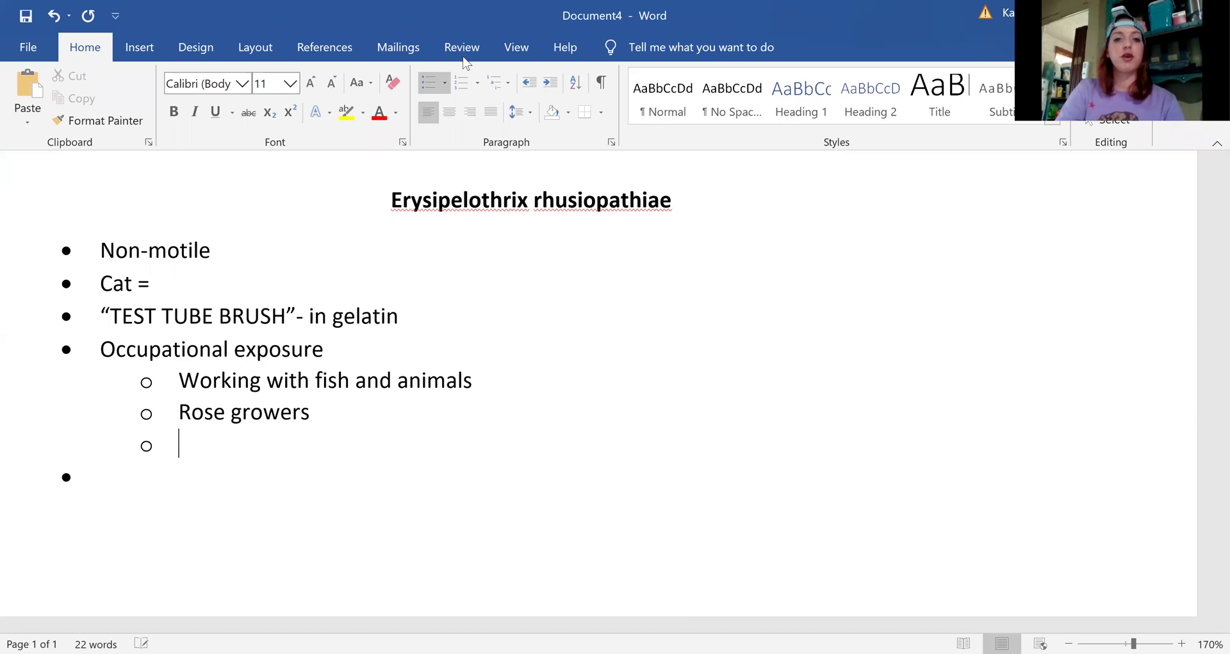
key(Tab)
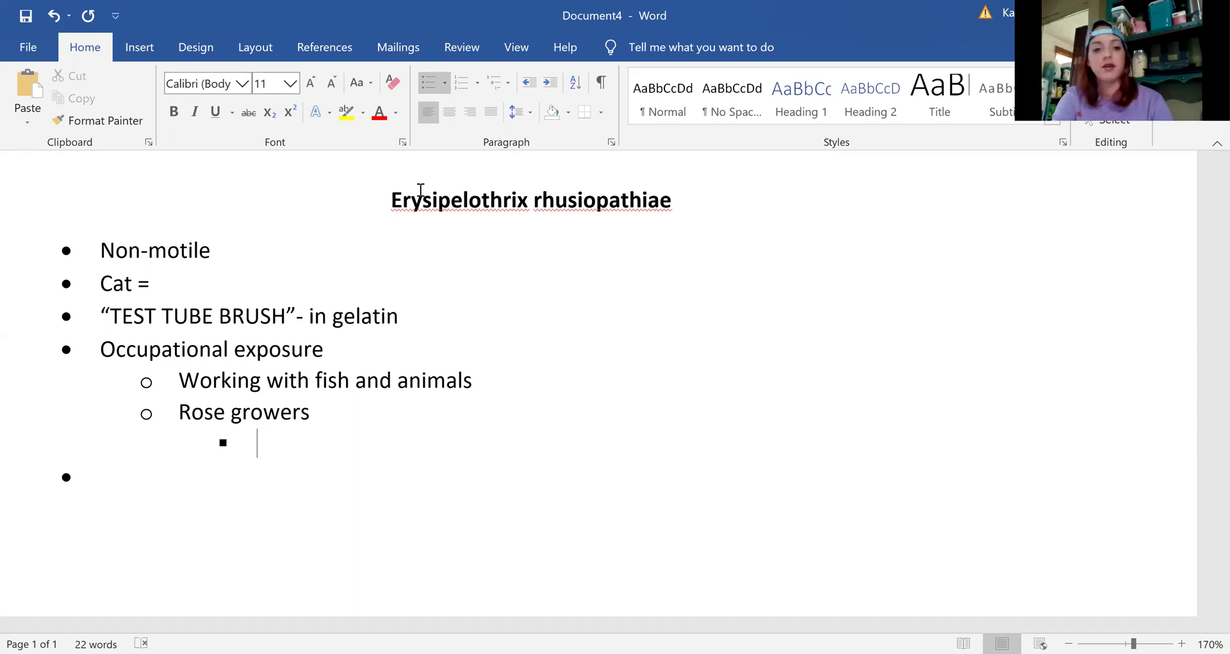
text(rose thorn)
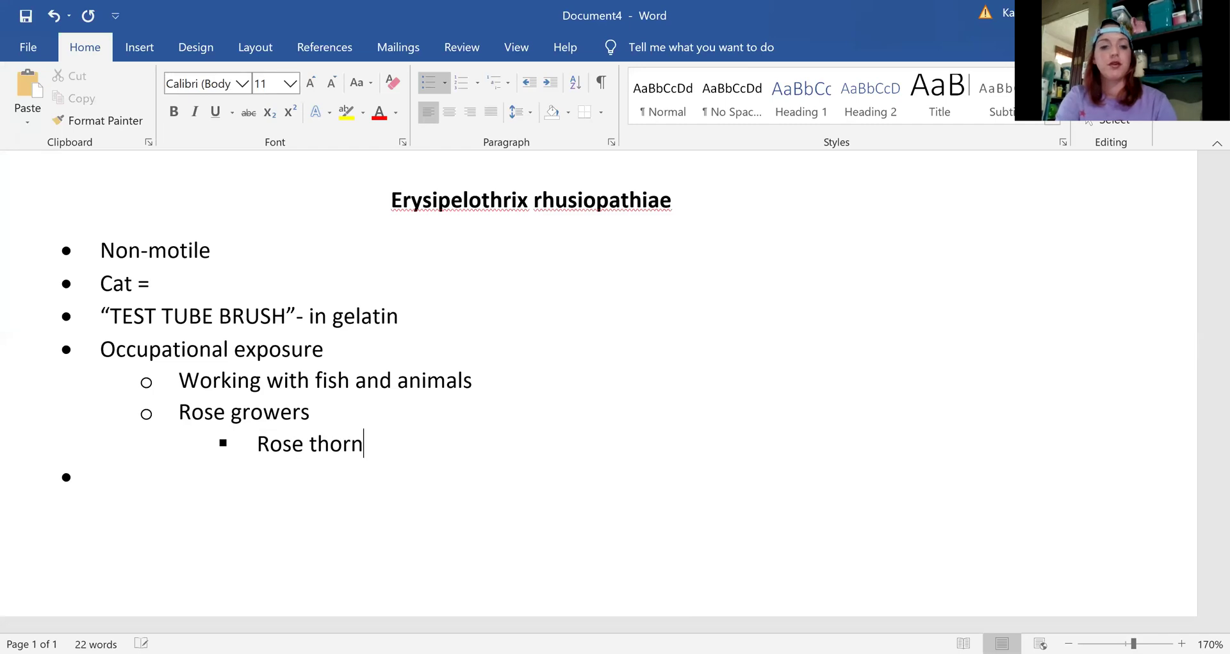
text(s with)
key(BackSpace)
key(BackSpace)
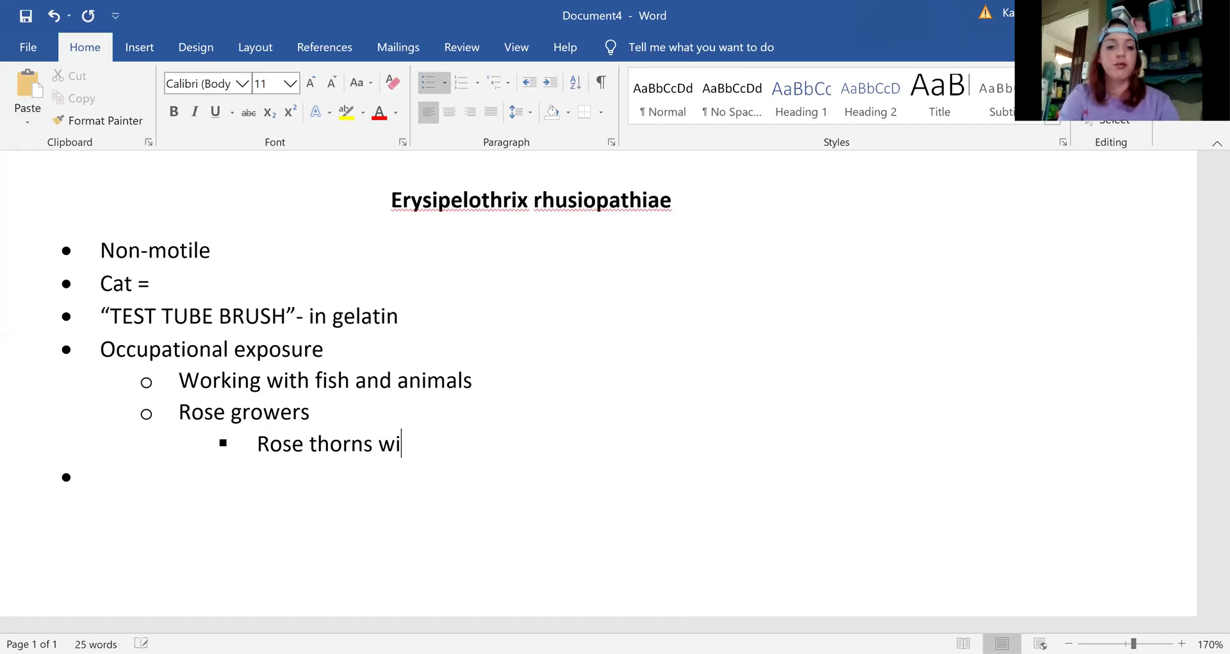
text(ll "THRIX)
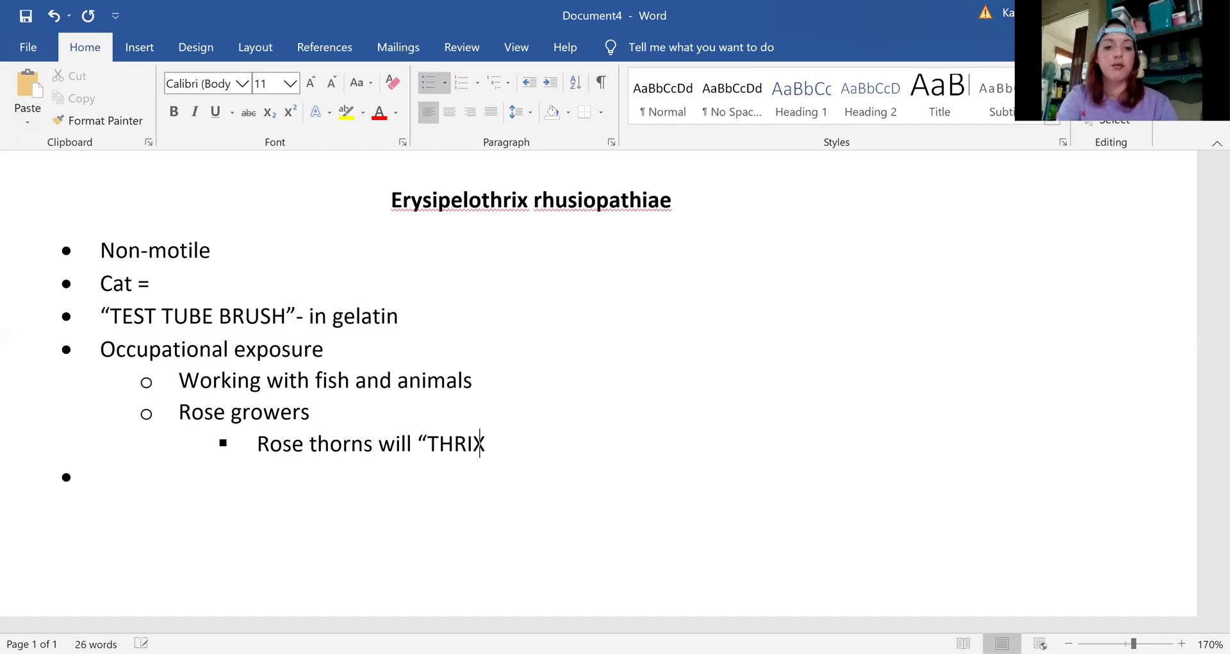
key(BackSpace)
text(")
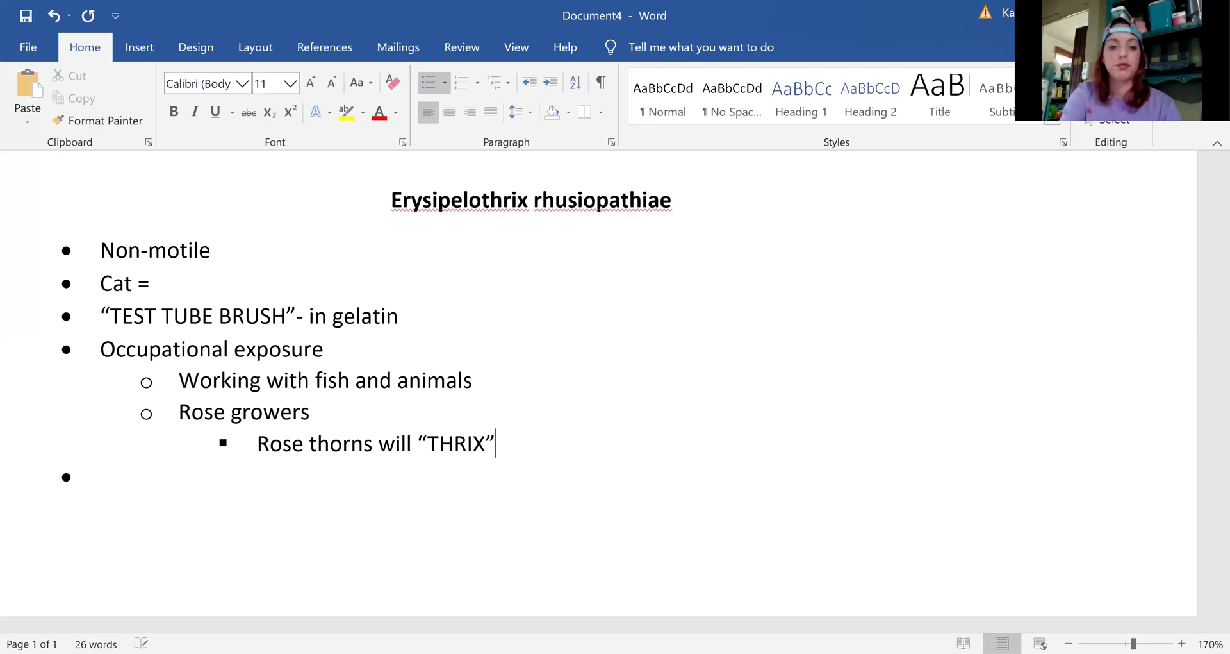
text( you)
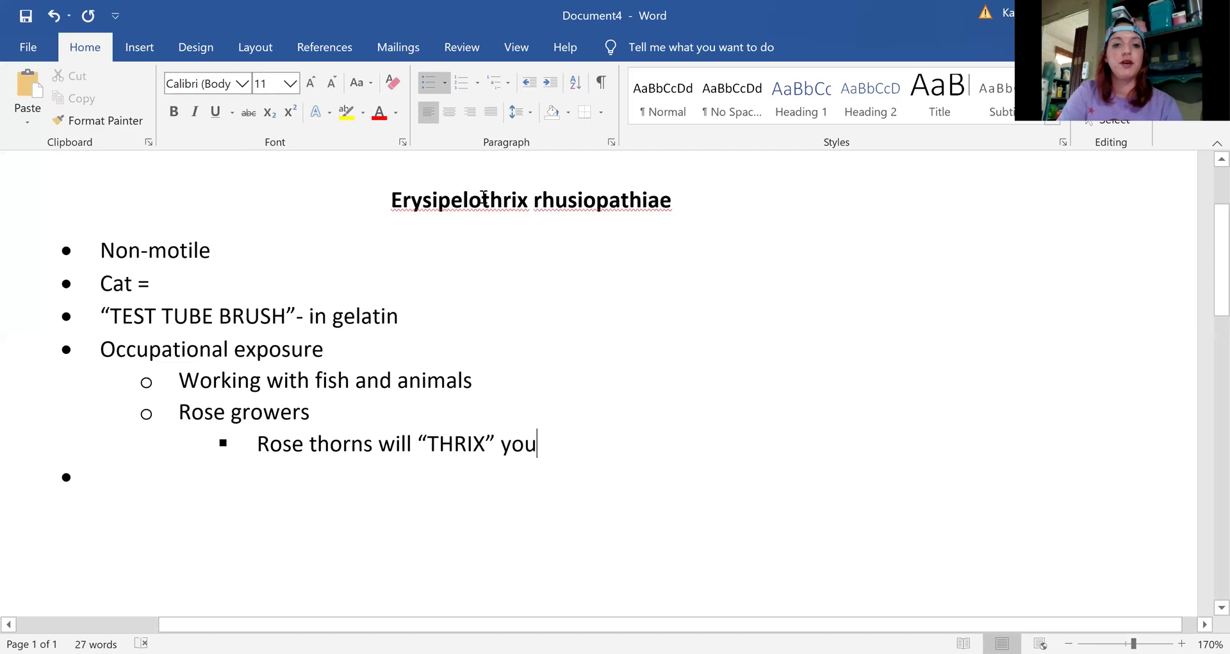
drag(484, 197, 527, 201)
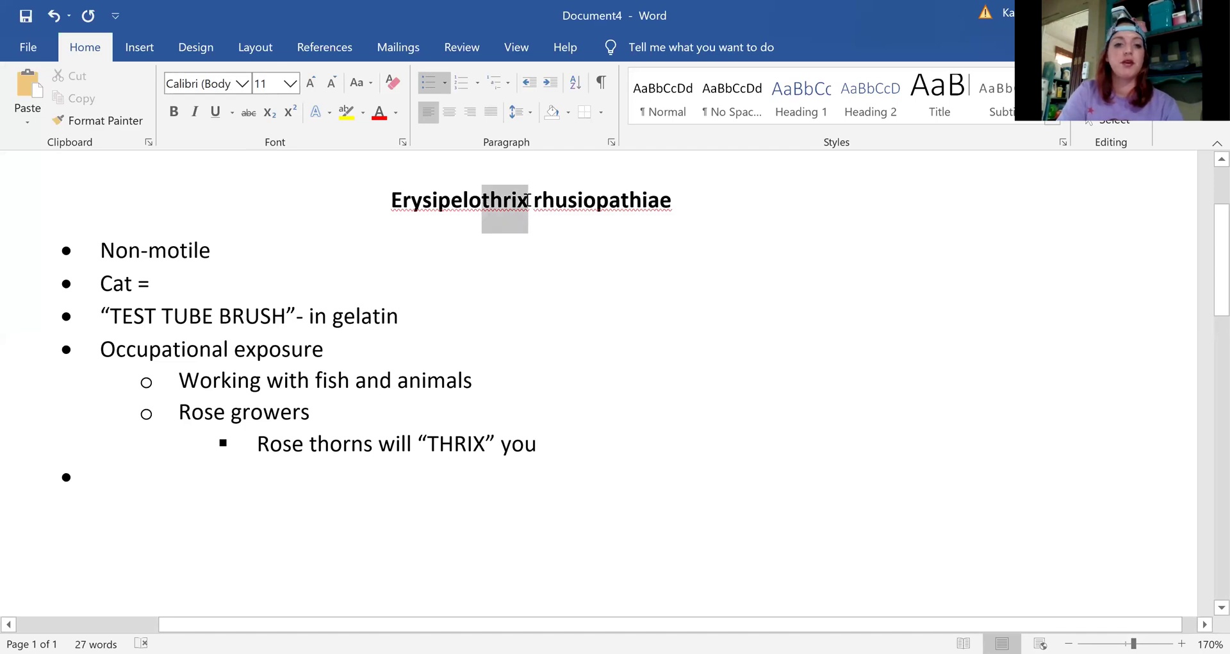
Step: Add a new line 'H₂S pos TSI', with subscript 2, after the gelatin bullet
click(344, 462)
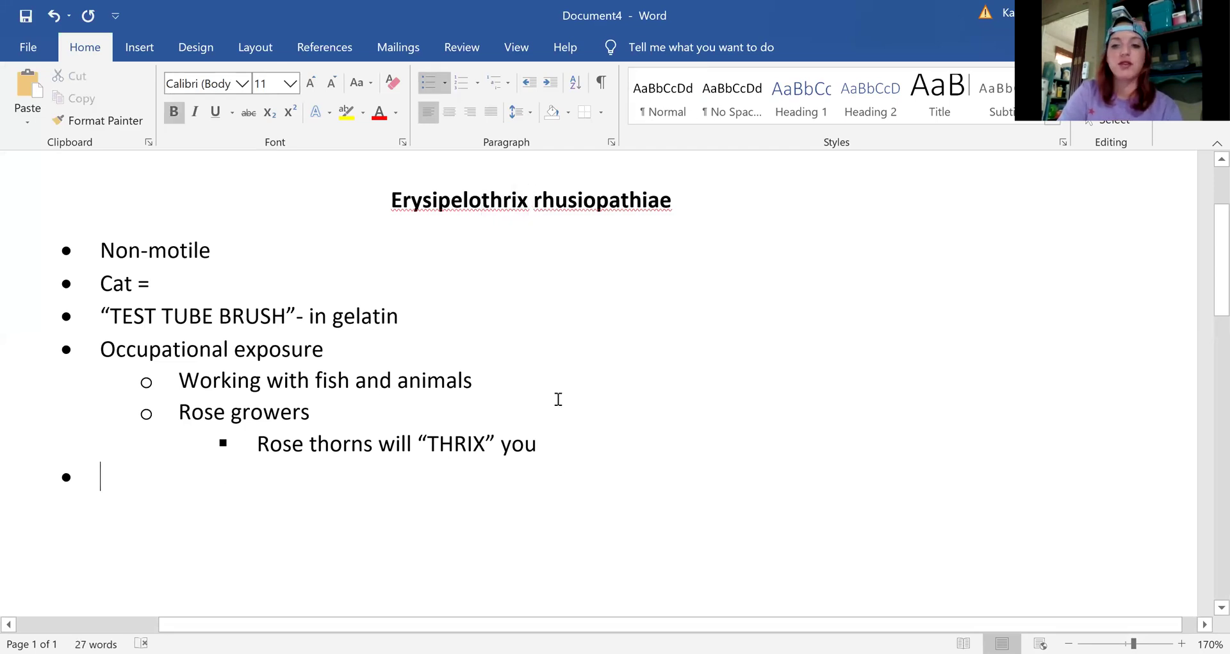
scroll(557, 400, down, 2)
scroll(558, 398, up, 1)
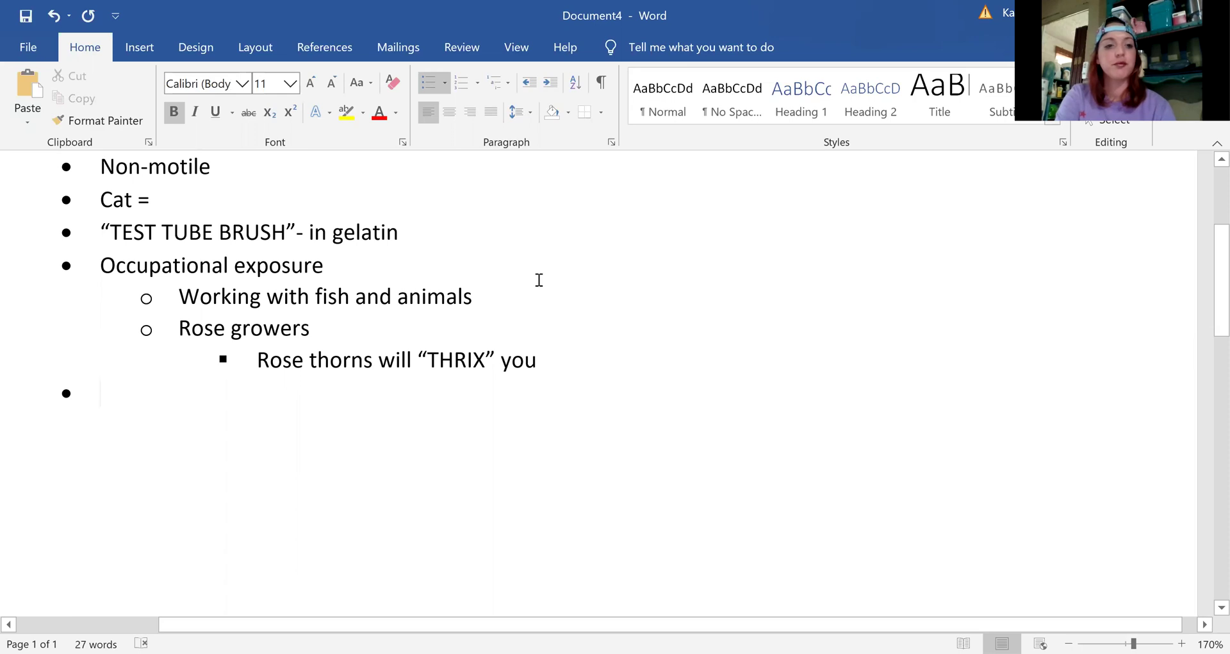
click(487, 239)
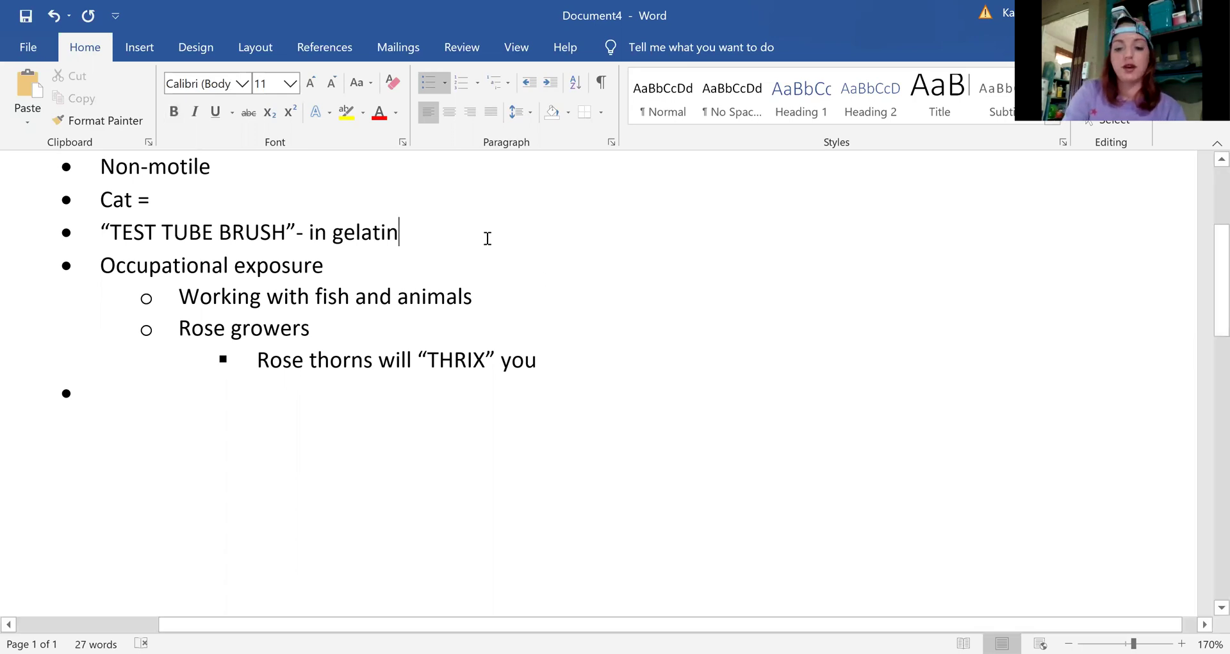
key(Return)
text(H)
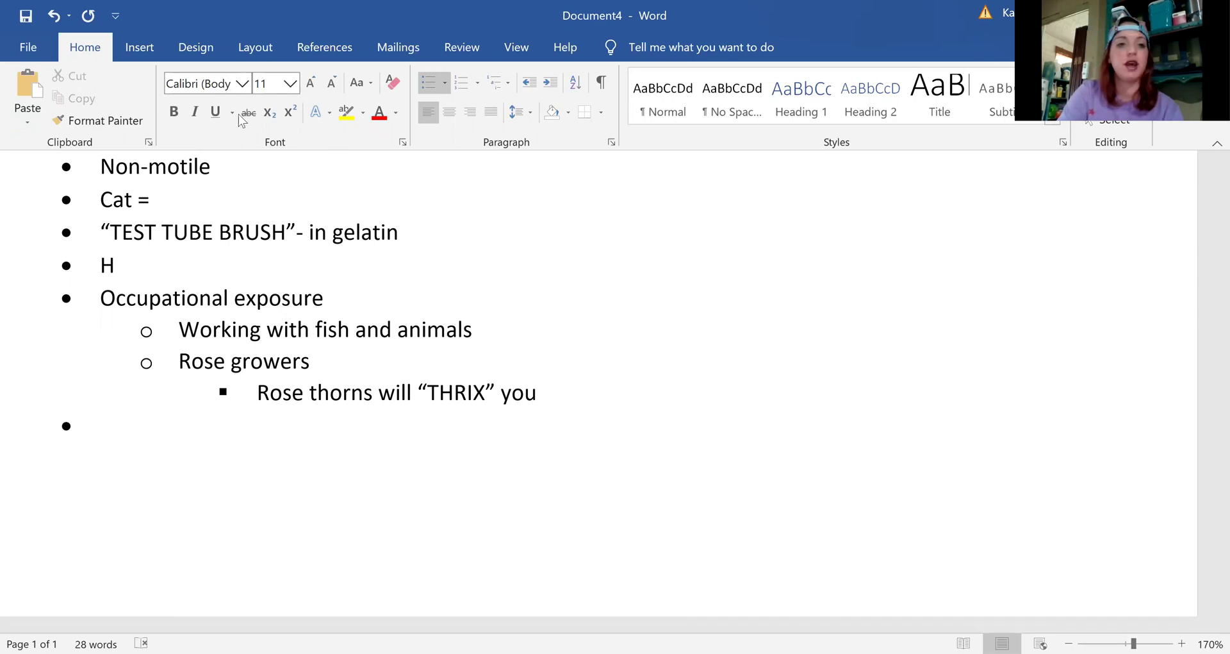
click(277, 121)
text(2)
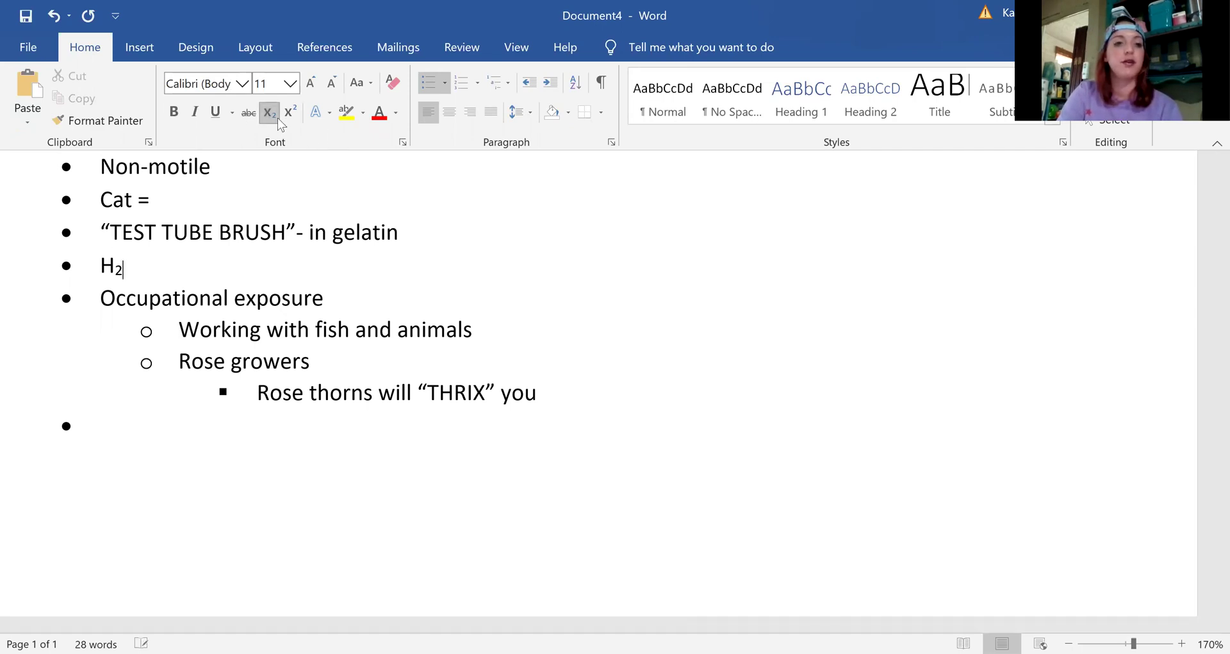
click(277, 121)
text(S pos )
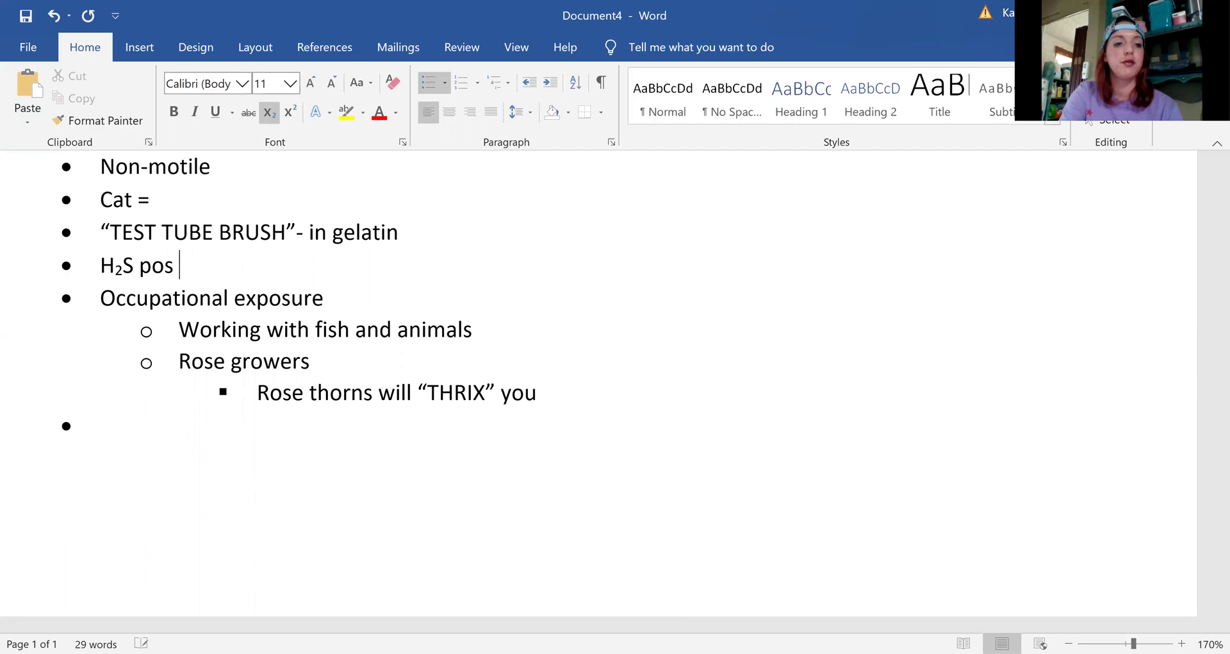
text(TSI)
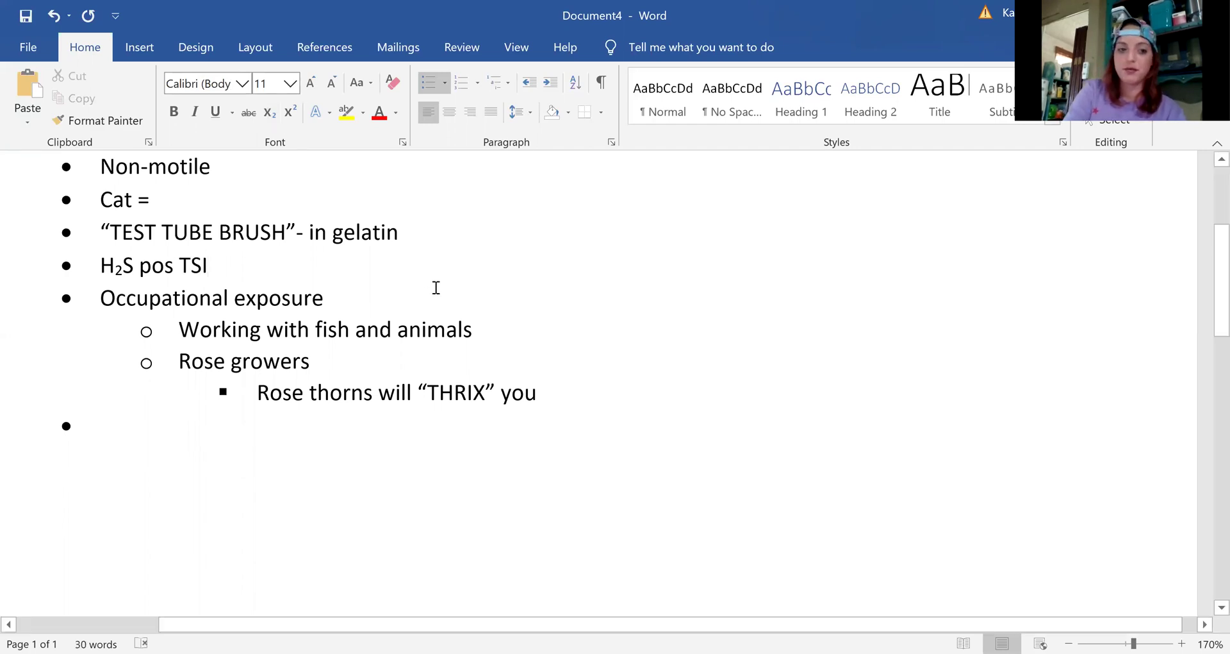
Step: Indent H₂S pos TSI as a sub-point of the gelatin bullet
scroll(433, 285, down, 2)
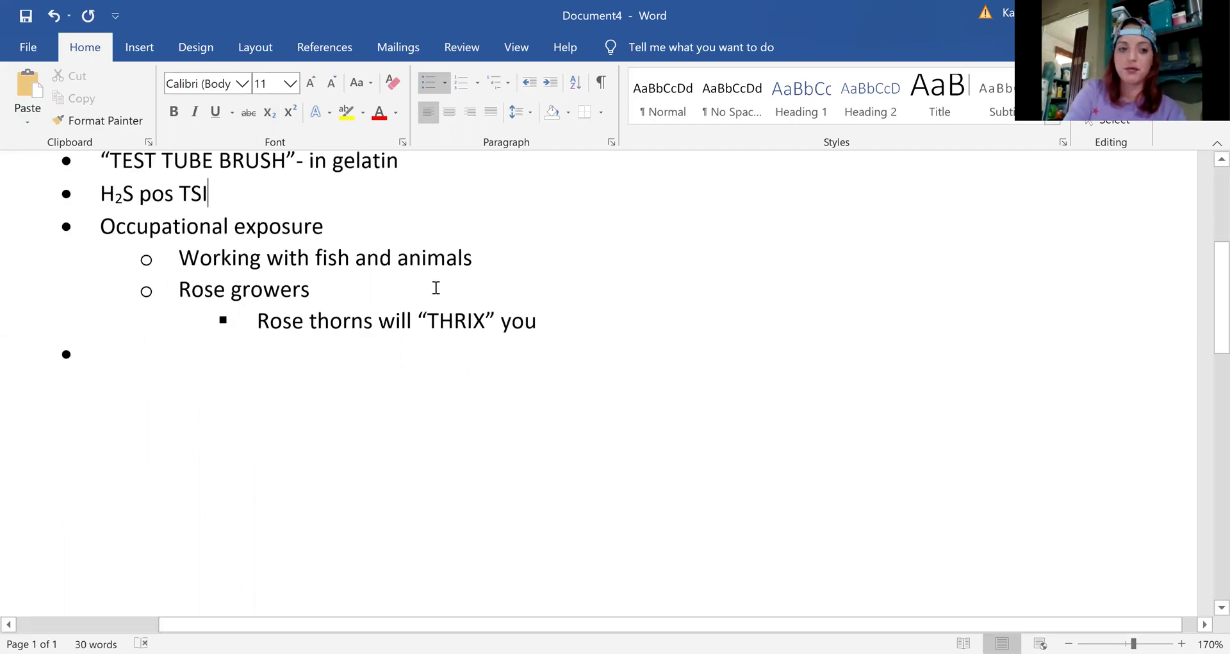
scroll(436, 287, up, 2)
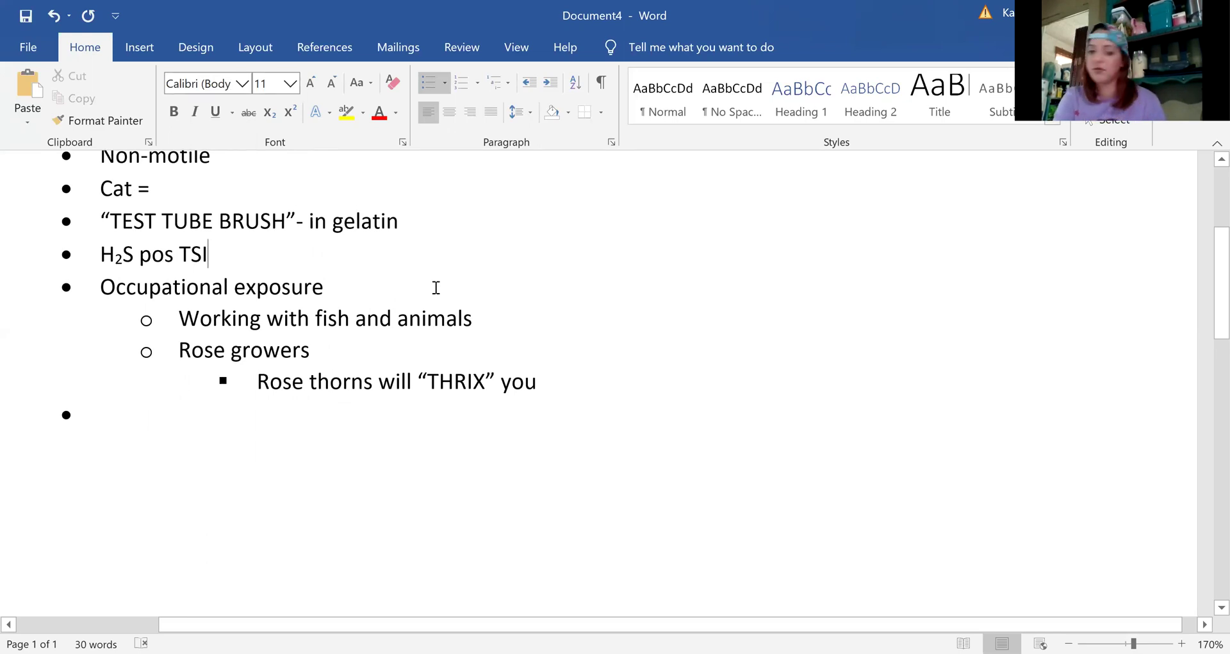
click(95, 252)
key(Tab)
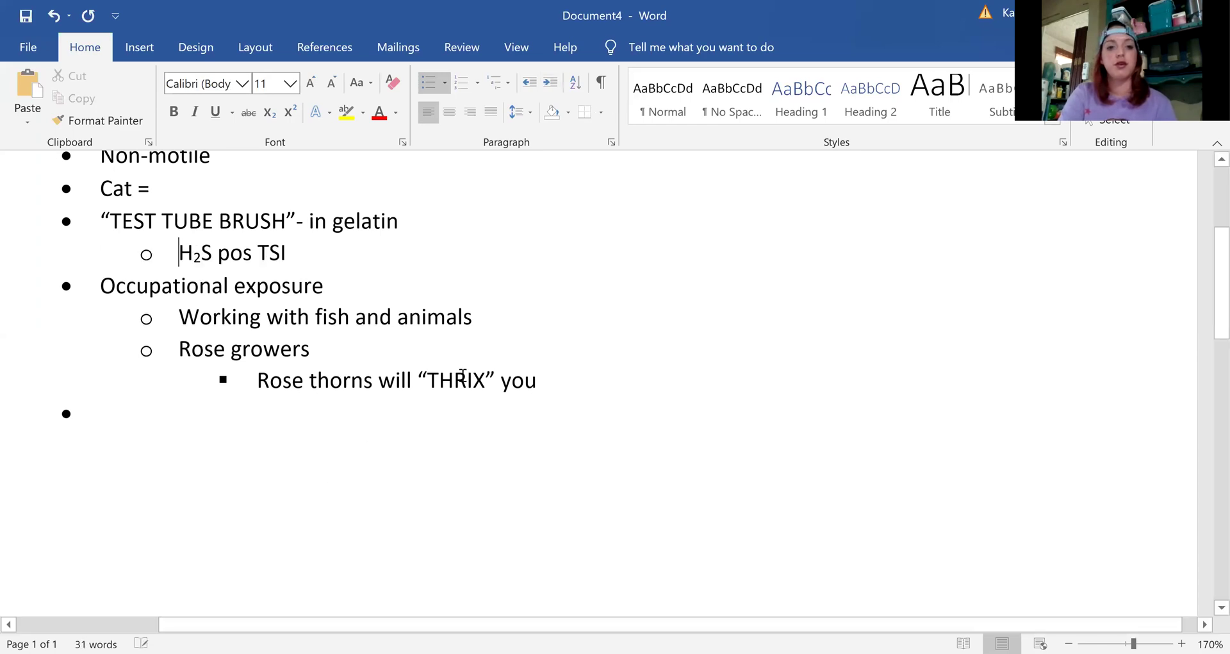
click(365, 441)
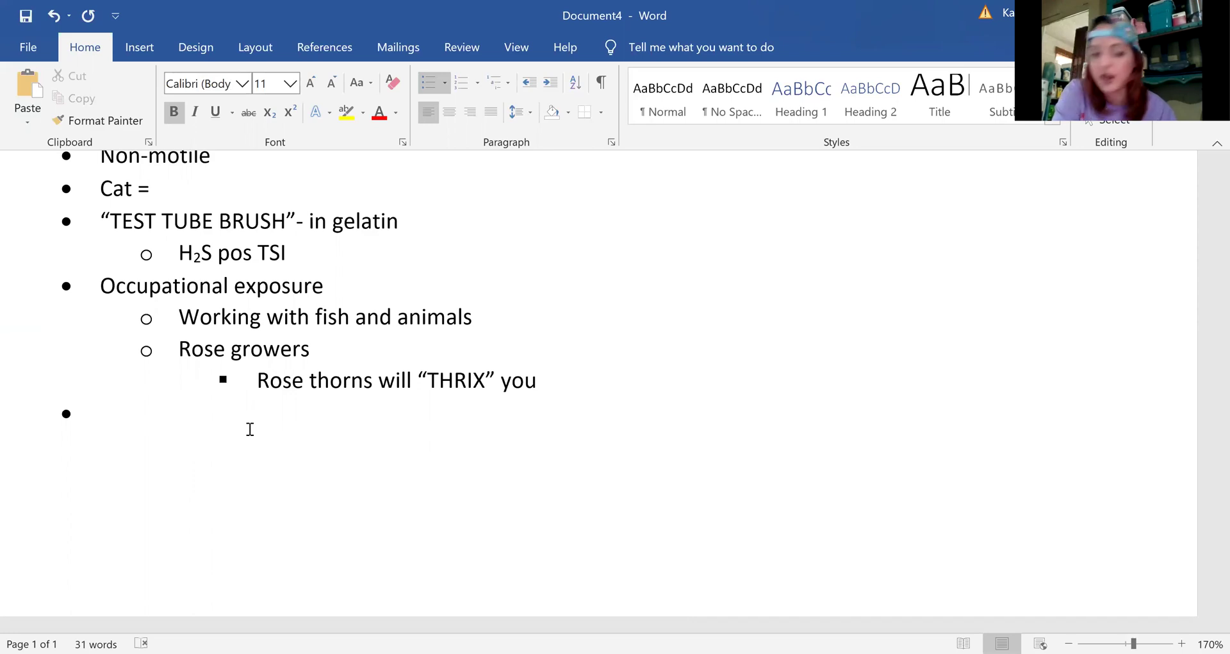
scroll(249, 428, up, 1)
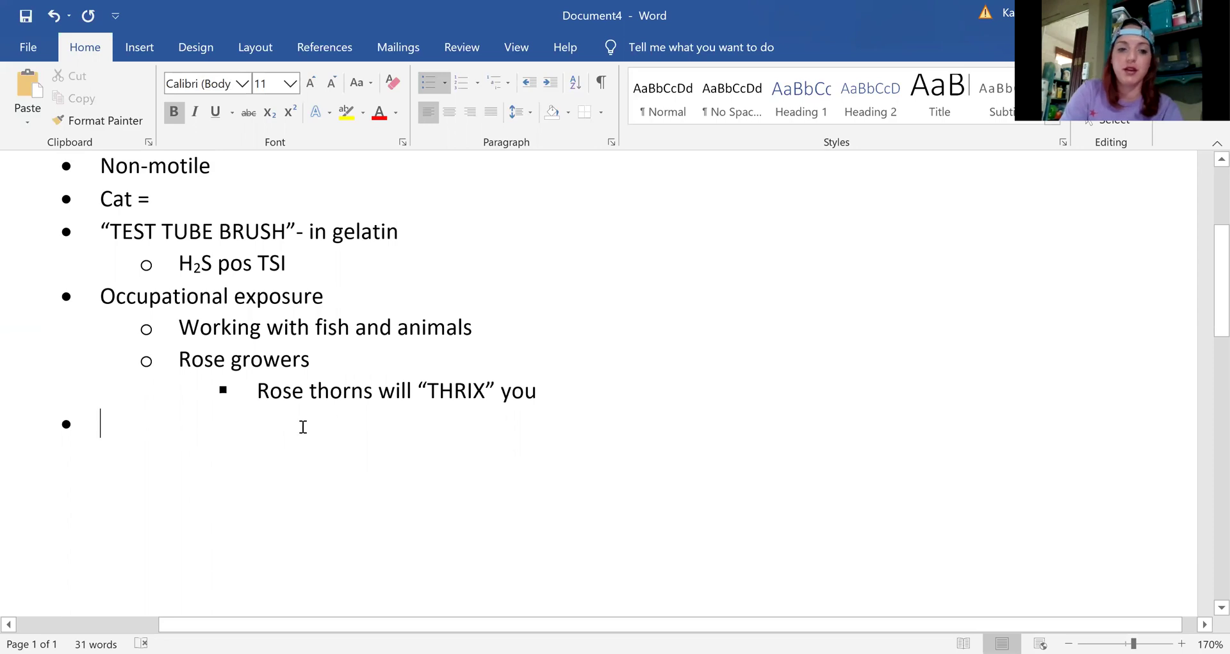
scroll(307, 423, down, 2)
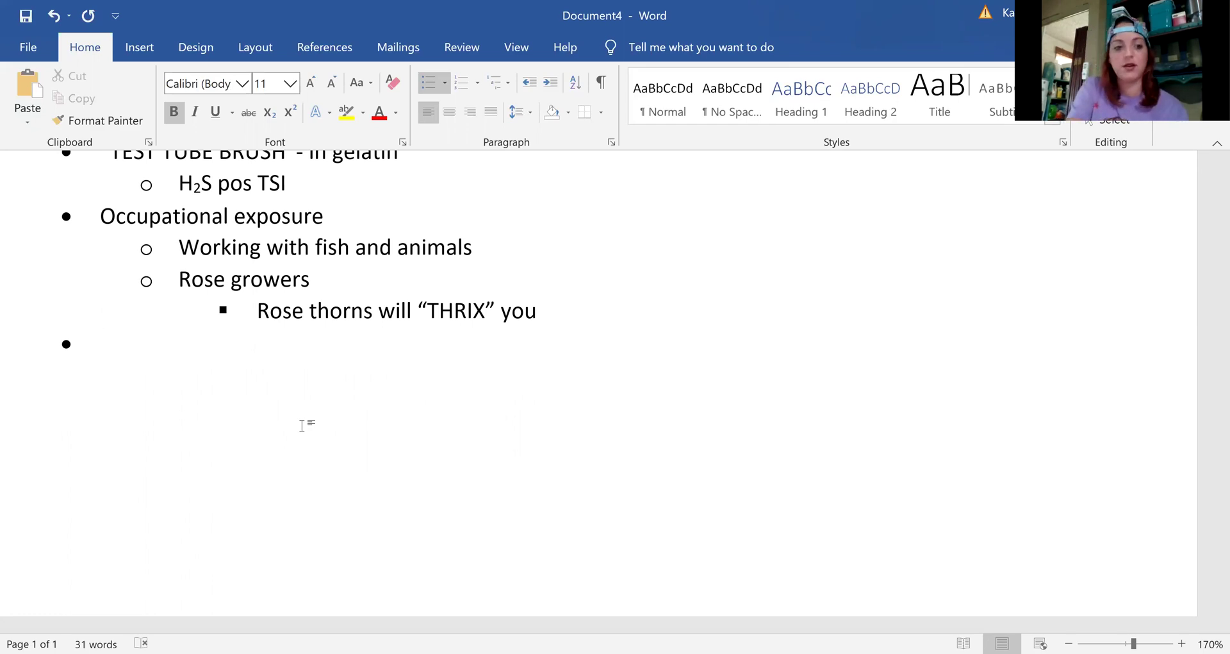
Step: Type the bullet 'Cutaneous, septicemia, endocarditis'
text(C)
key(BackSpace)
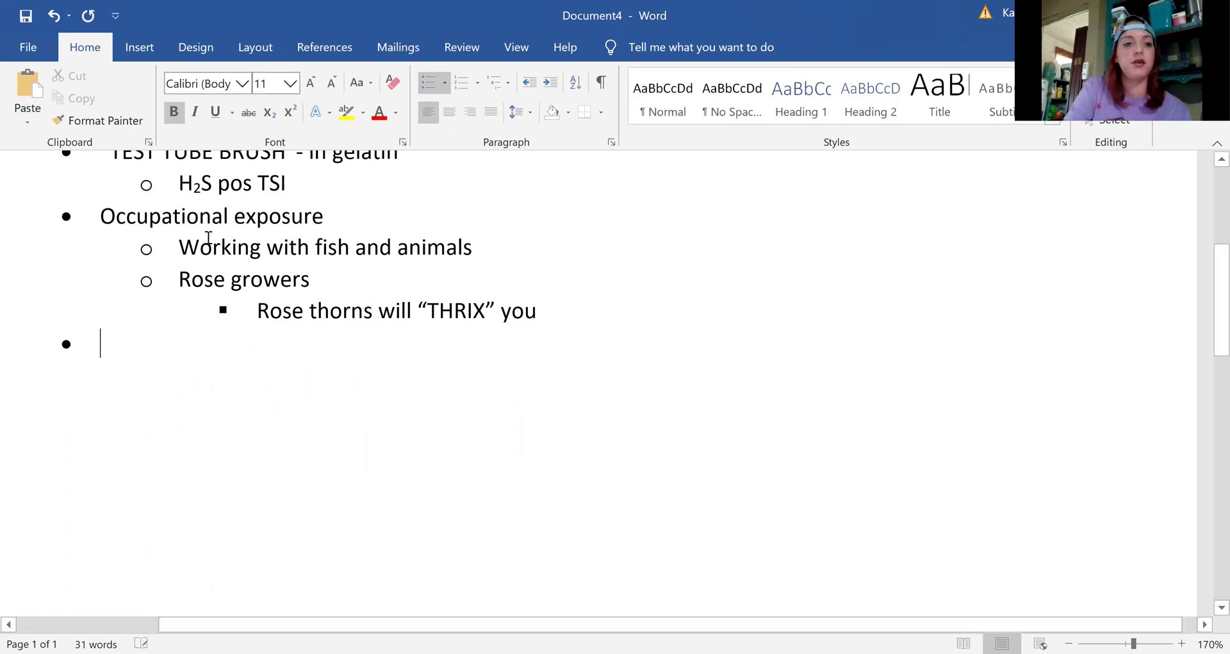
text(C)
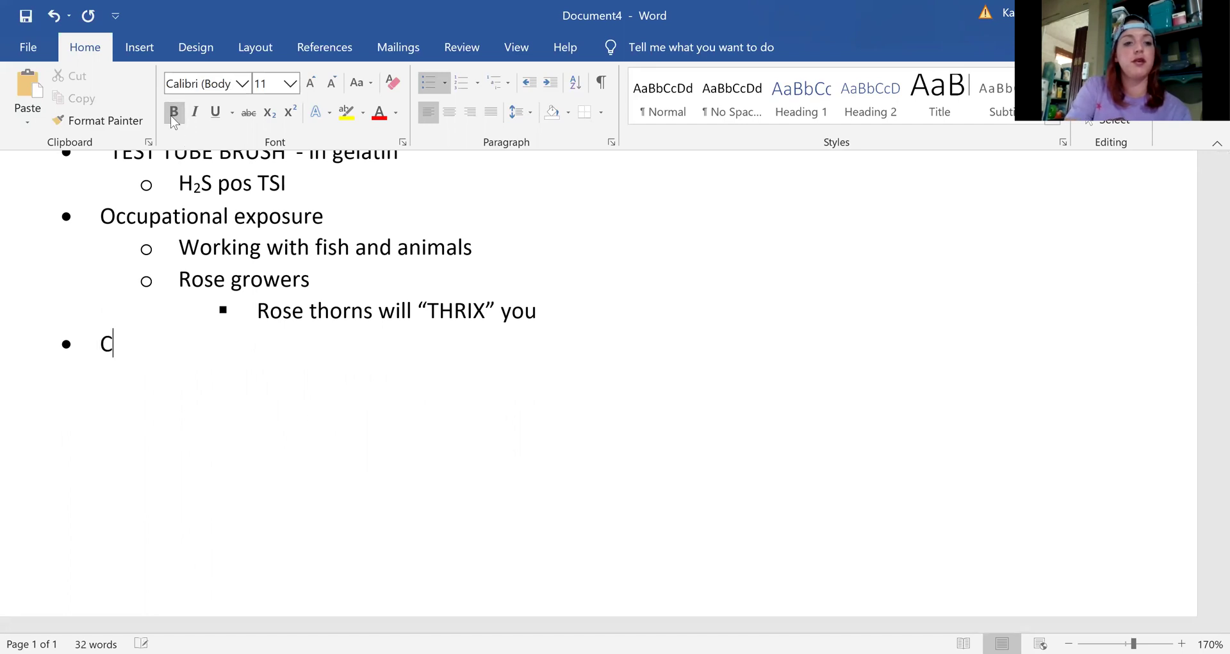
text(utaneous)
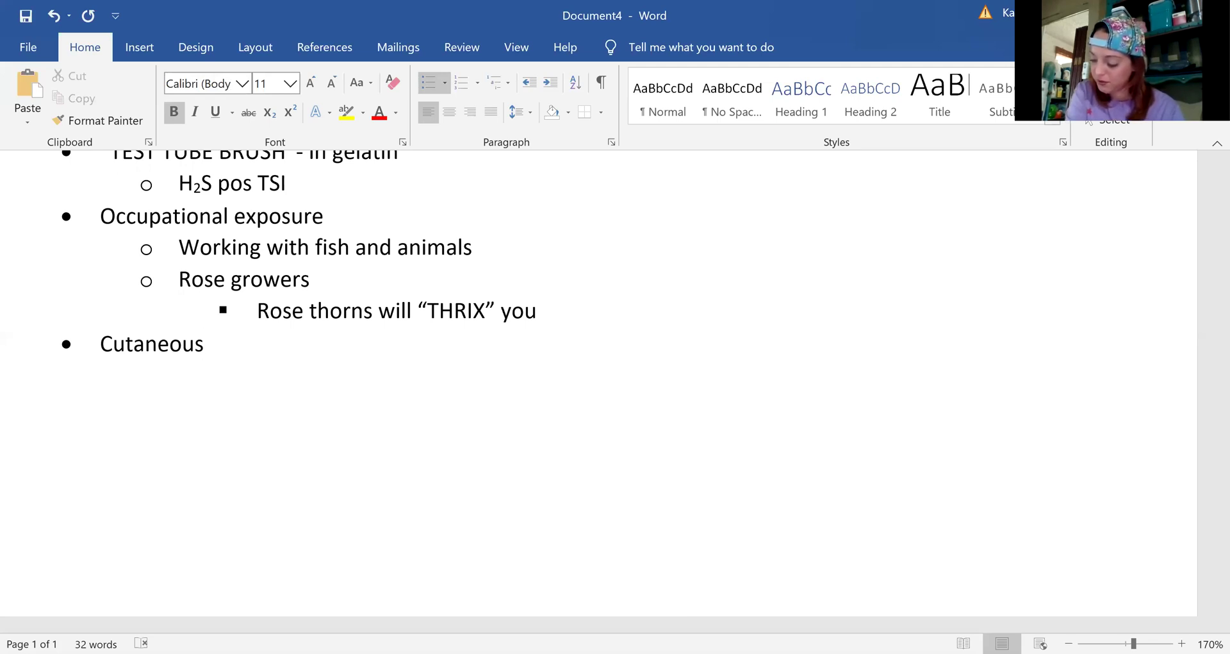
text(,)
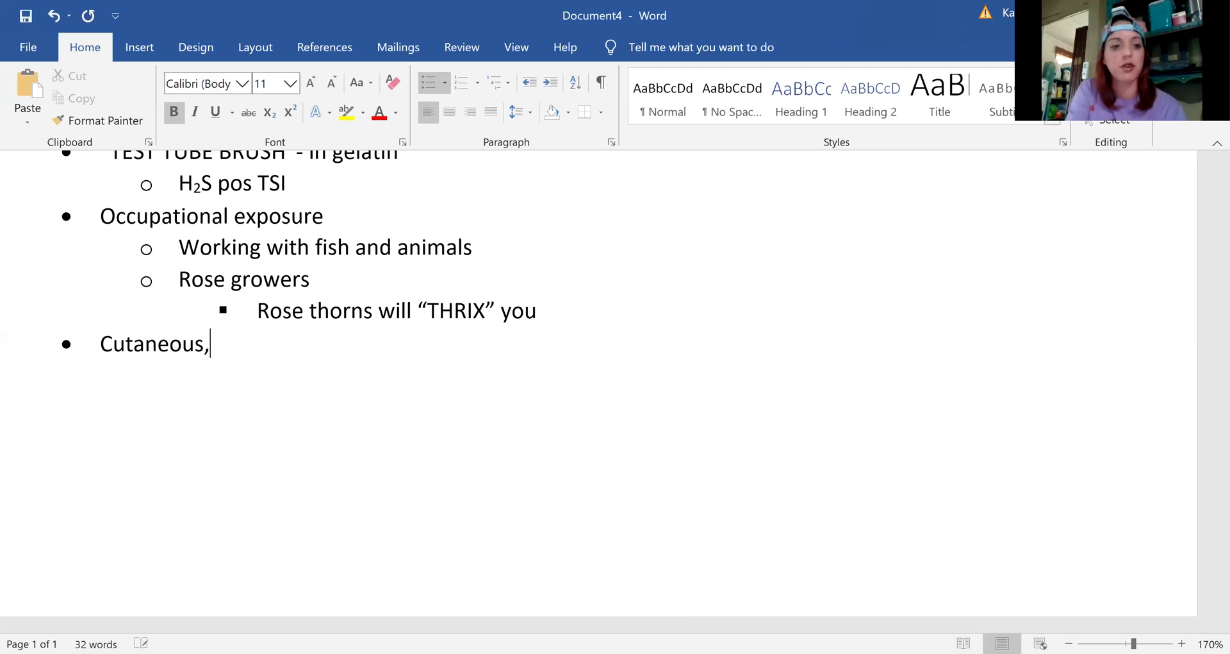
text( septicemi)
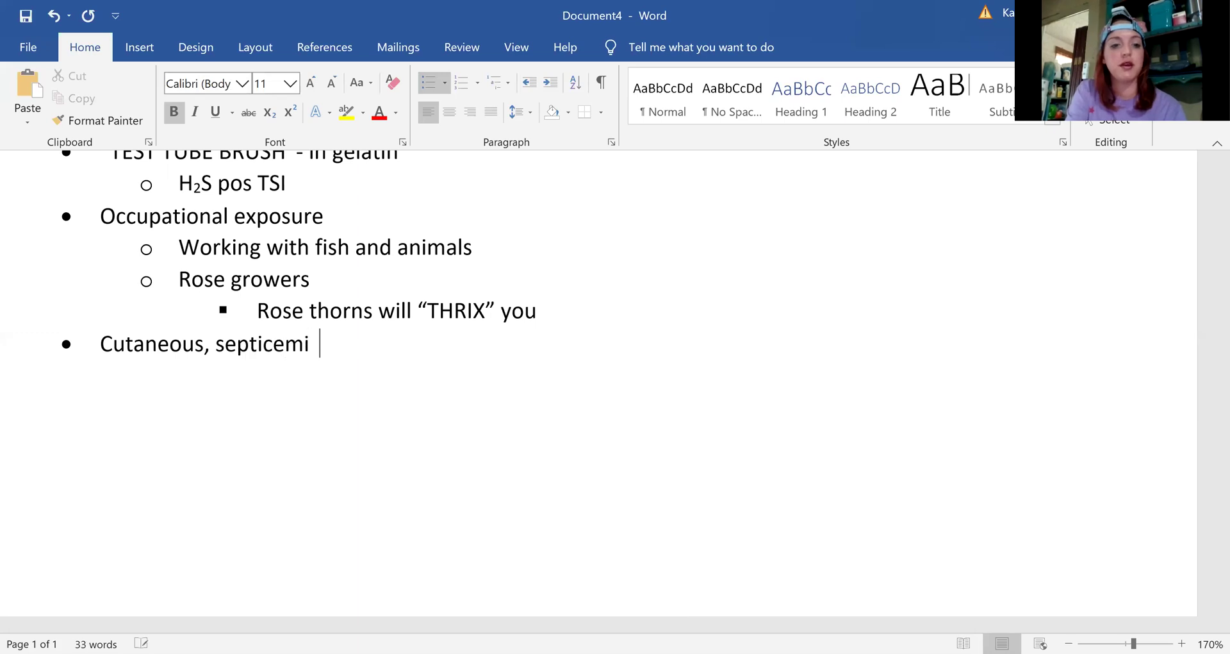
key(BackSpace)
text(a)
text(, edn)
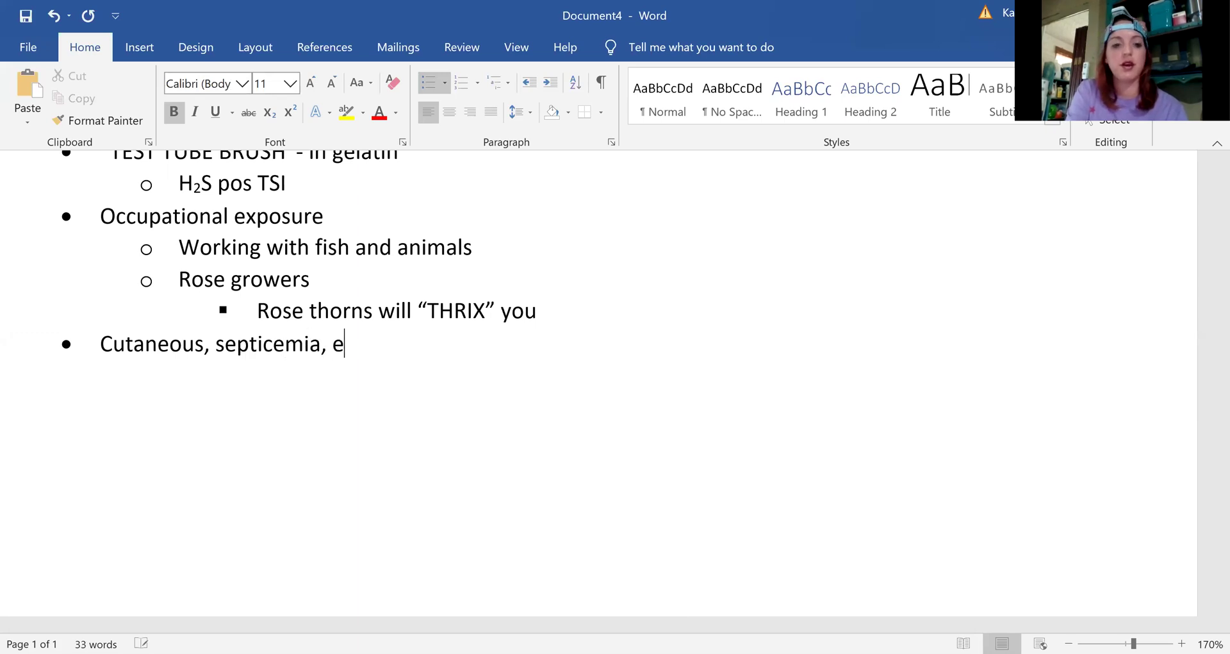
key(BackSpace)
key(BackSpace)
text(ndocarditis)
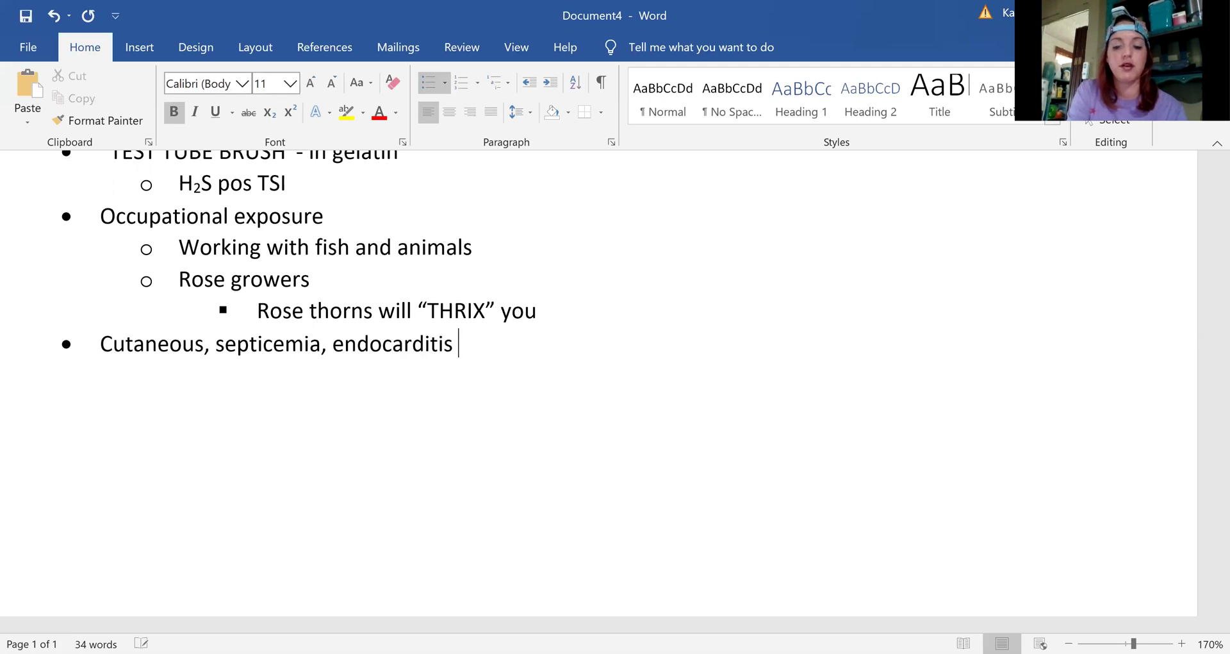
key(Return)
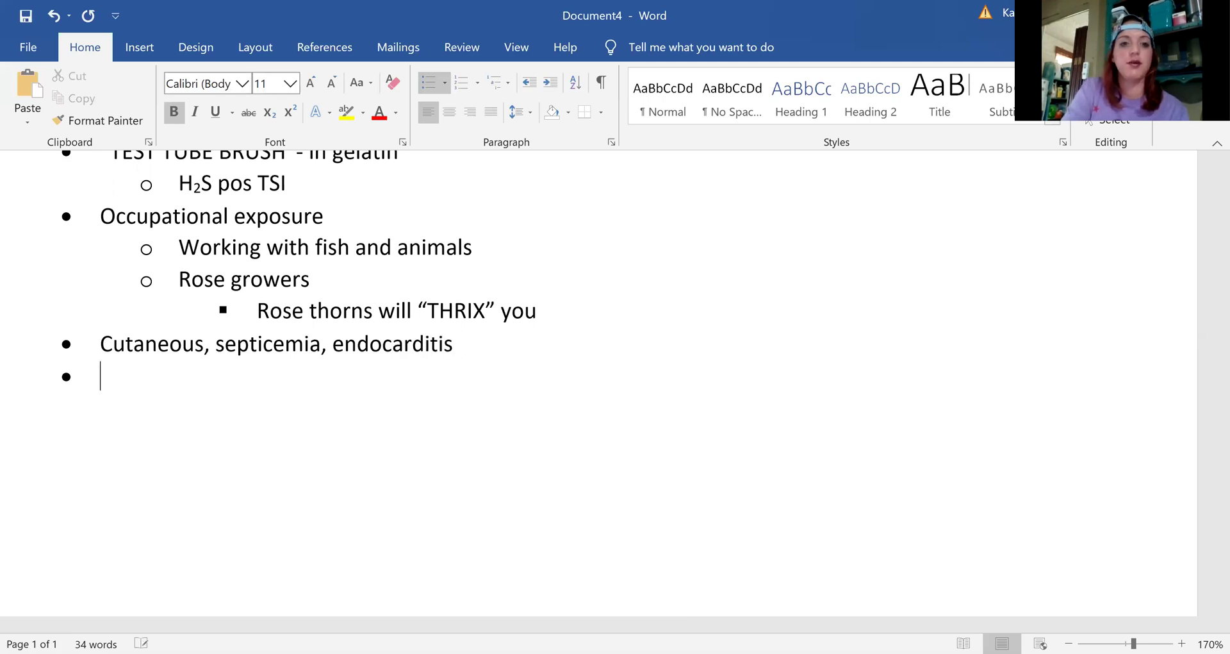
Step: Add the indented sub-point 'Endocarditis= 38%mortality' and start another sub-bullet
click(558, 85)
text(e)
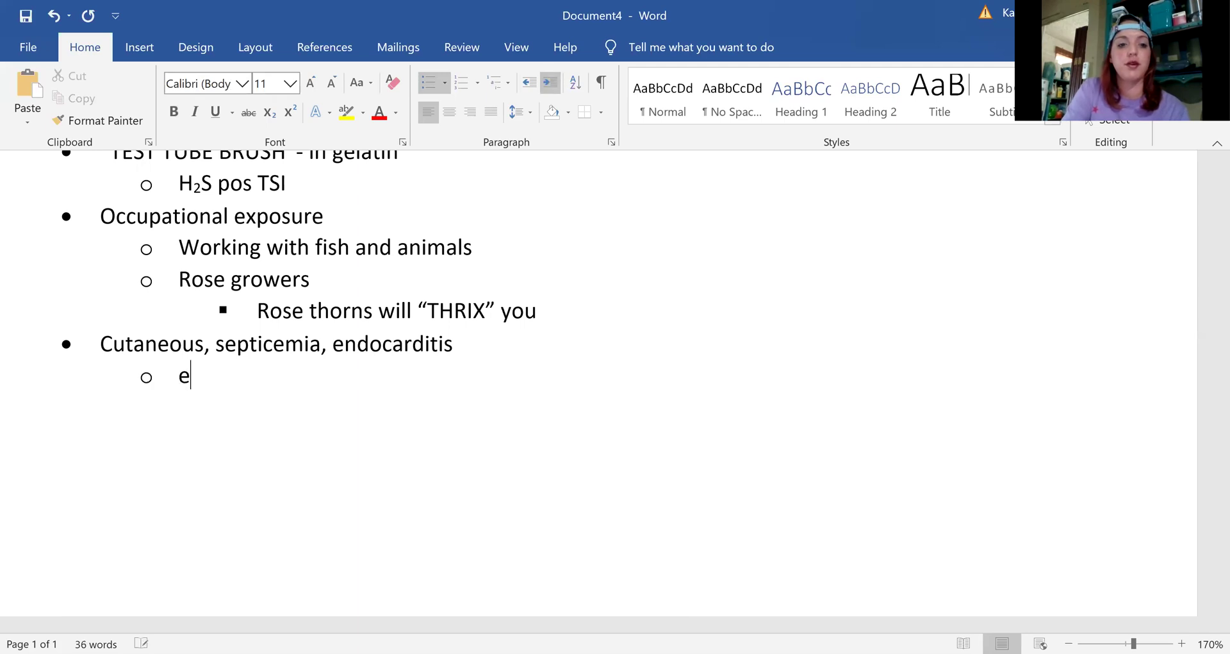
text(ndocarditis)
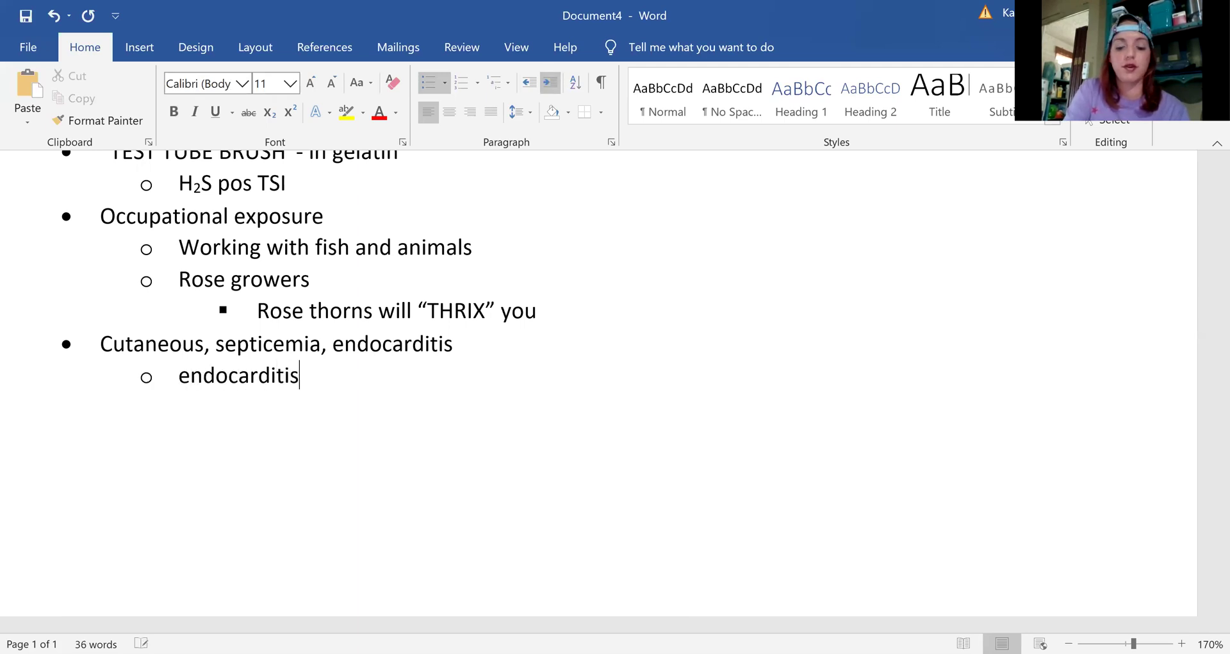
text(= 3)
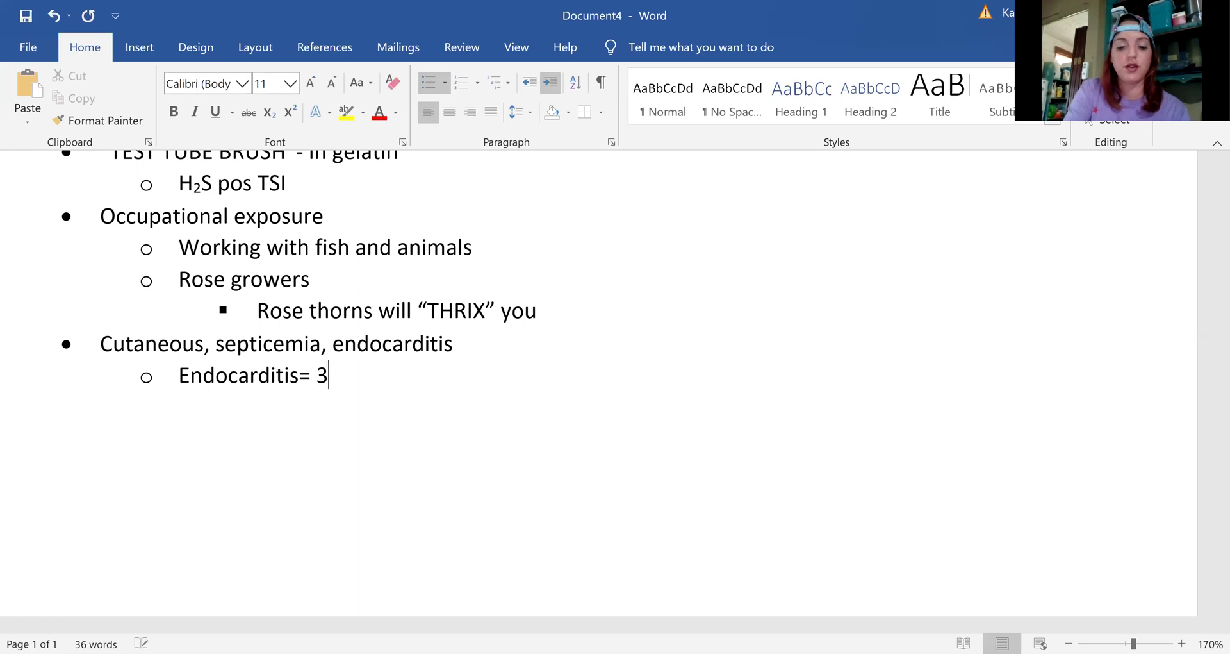
text(8%mor)
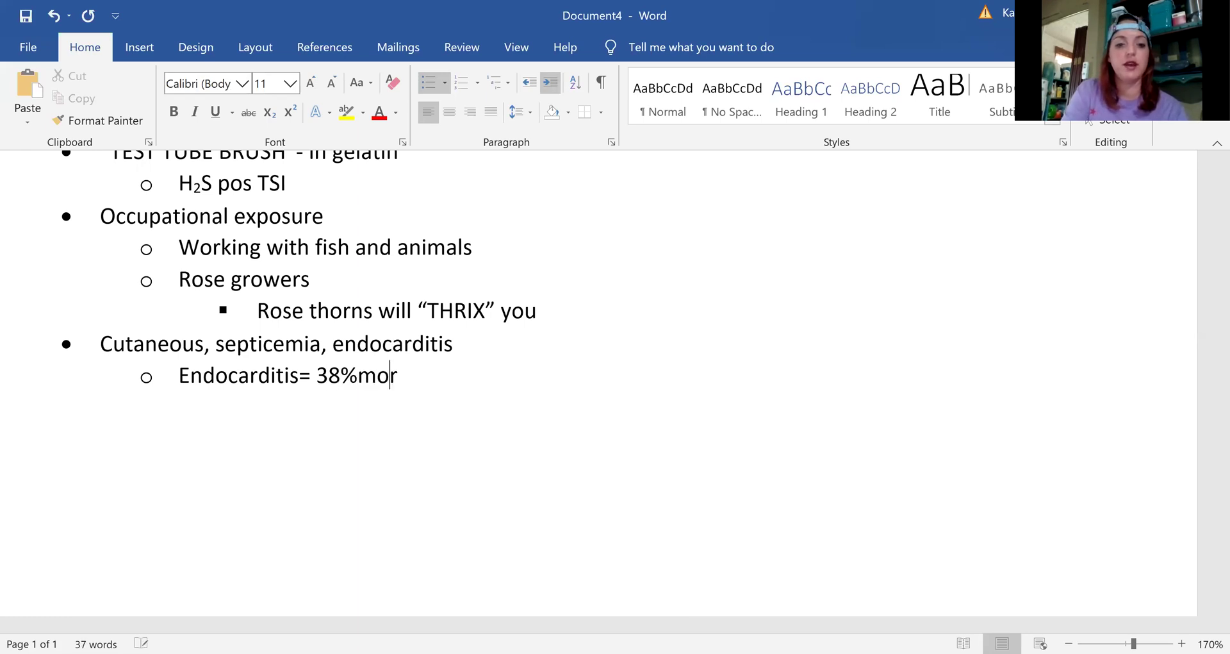
text(tality)
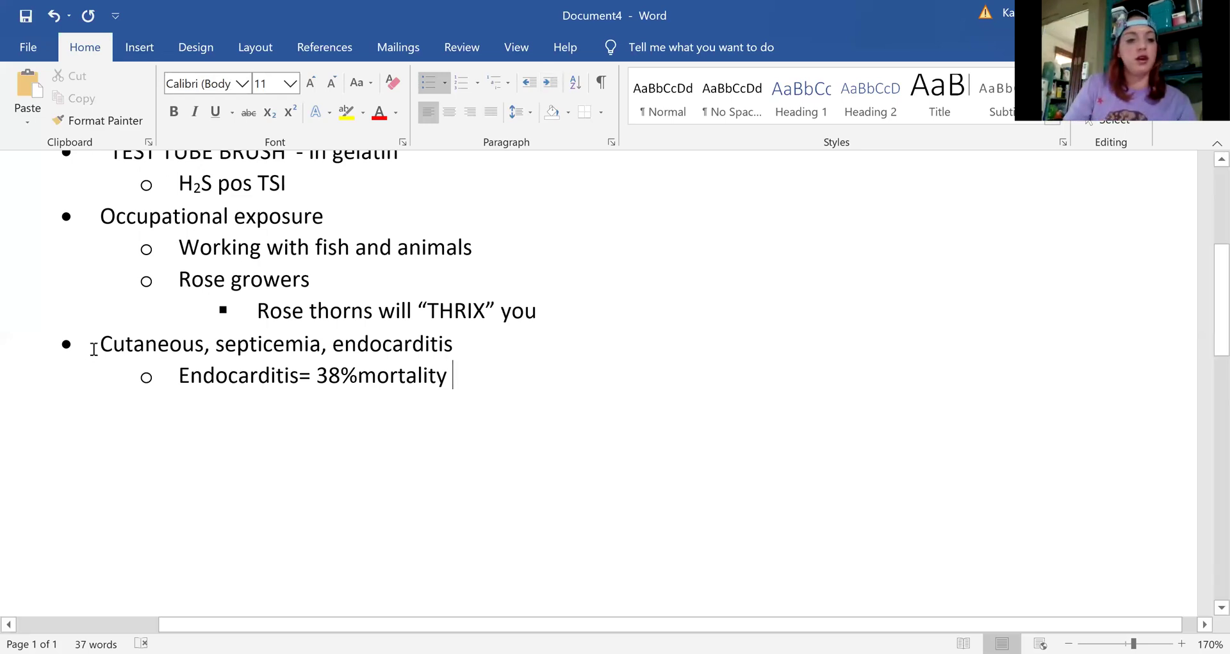
click(94, 344)
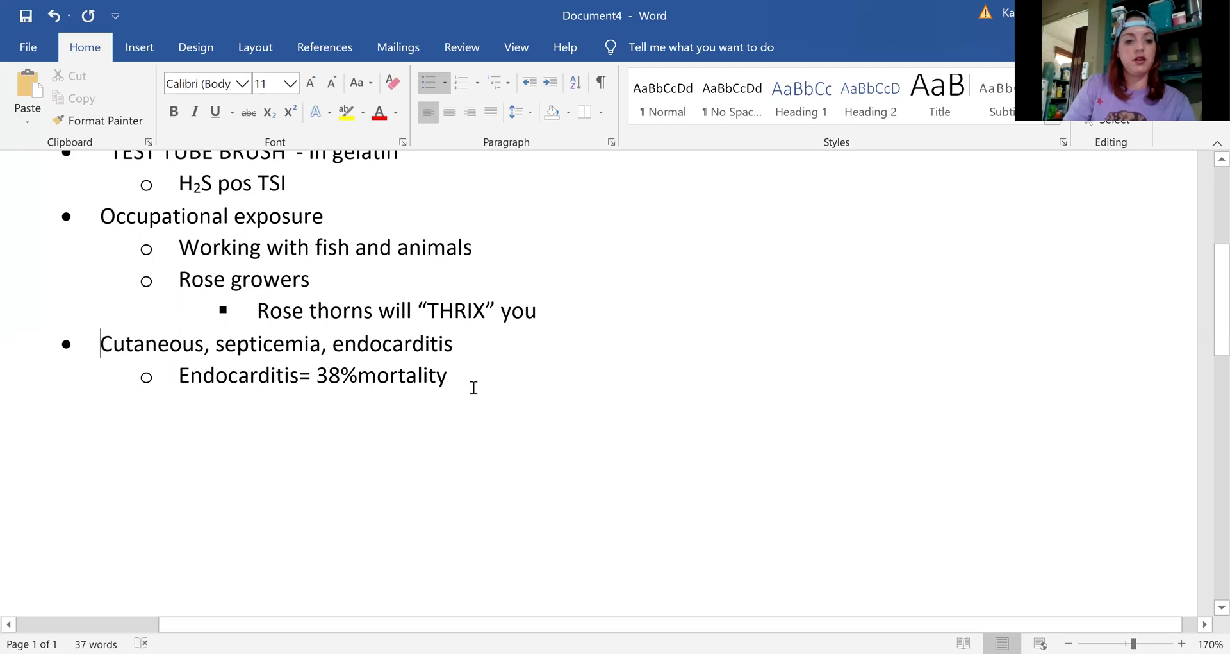
click(460, 374)
key(Return)
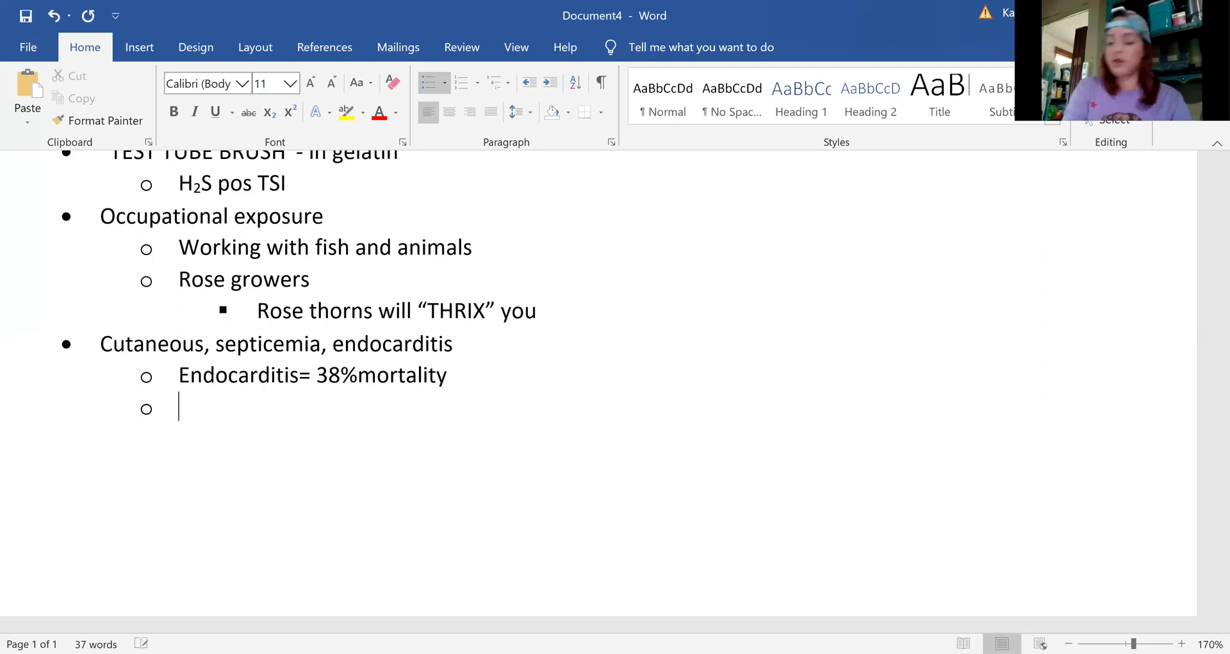
Step: Enter 'Erysipeloid' as the second disease sub-point, leaving an empty sub-bullet below
text(Ery)
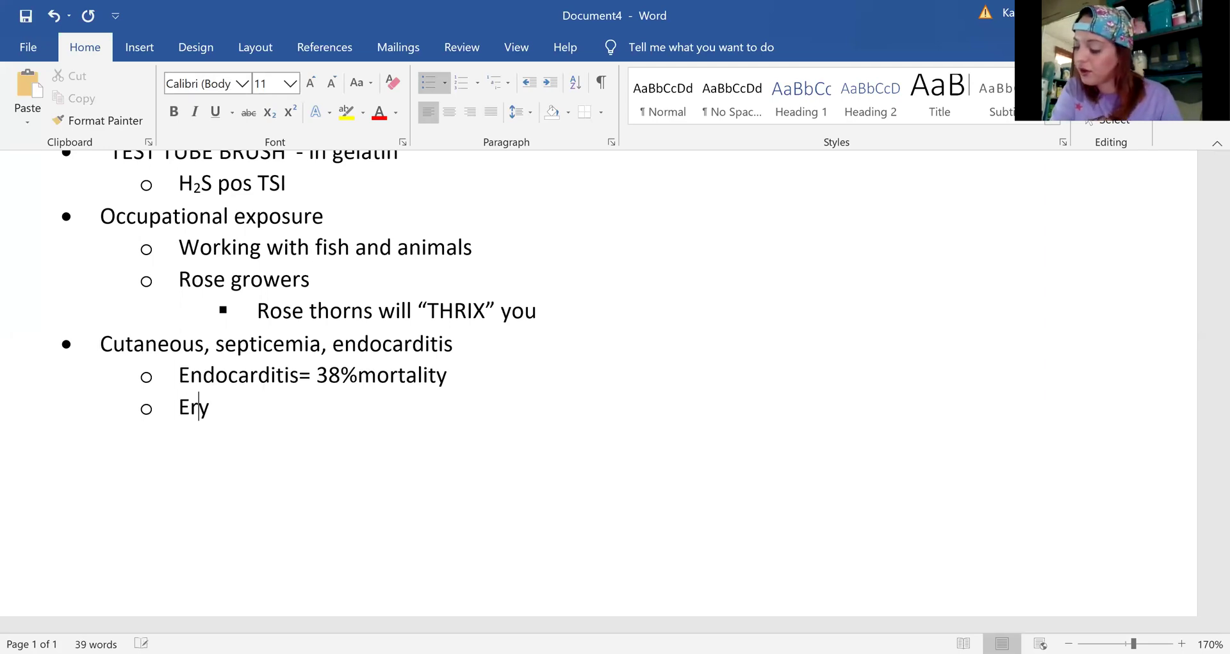
text(sipeloid)
key(Return)
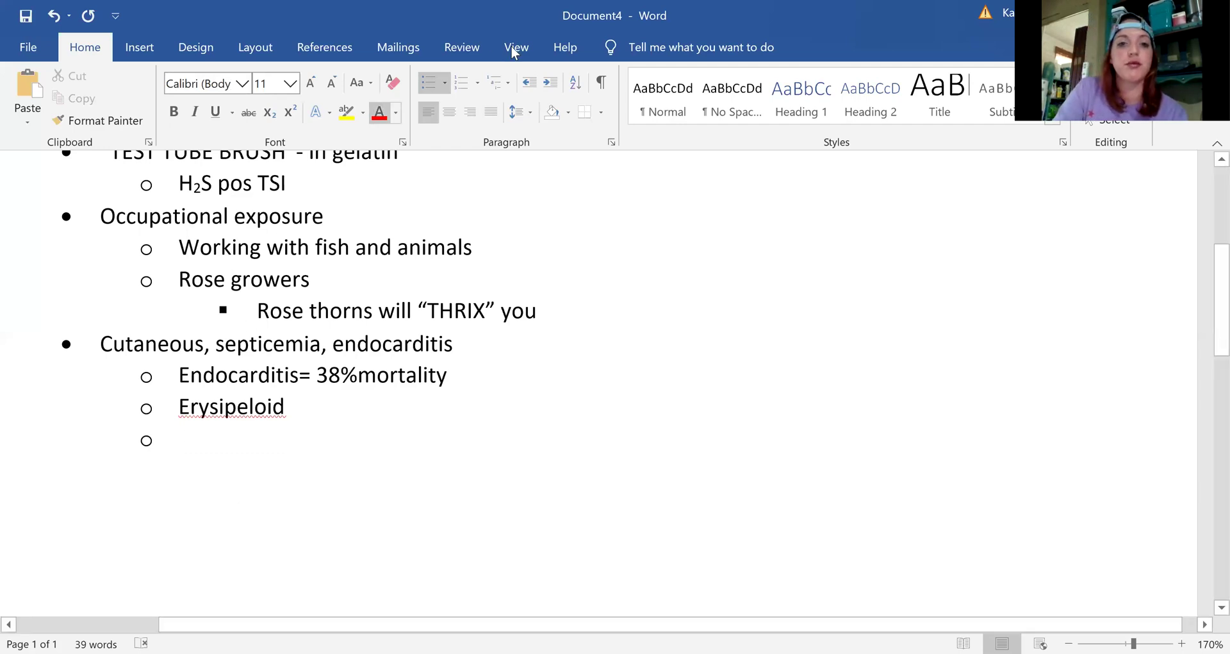
Step: Outdent to a main bullet reading 'Gram pos, long filaments (thin, rod-shaped)'
key(shift+Tab)
text(Gr)
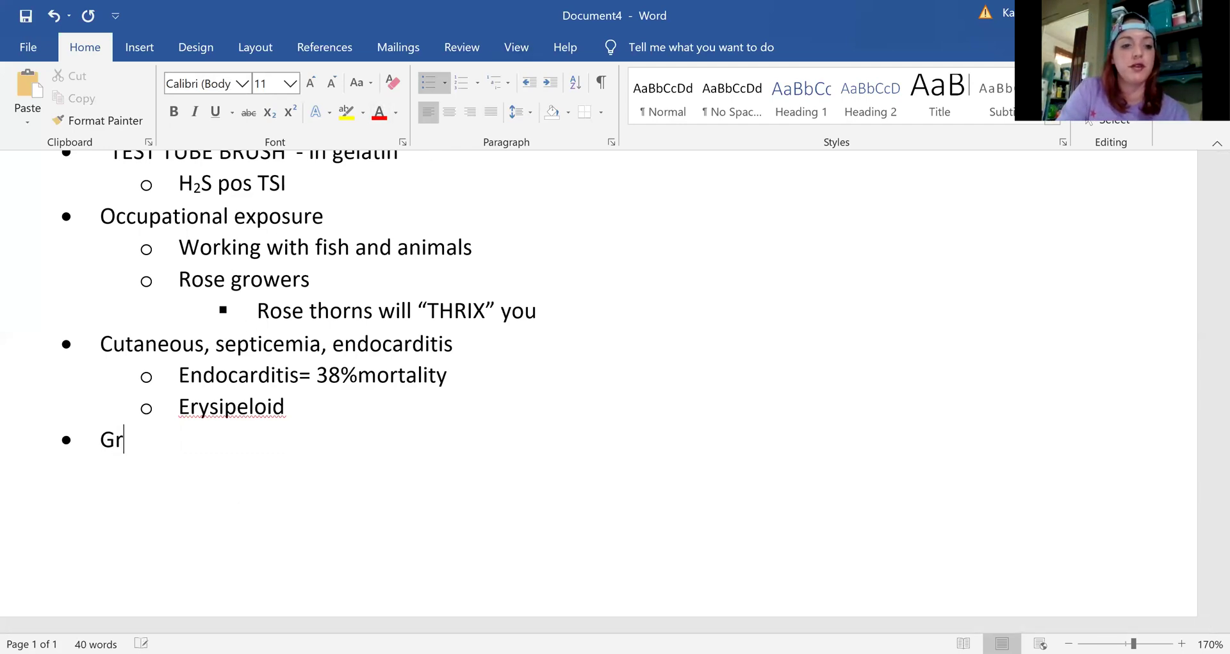
text(am pos,)
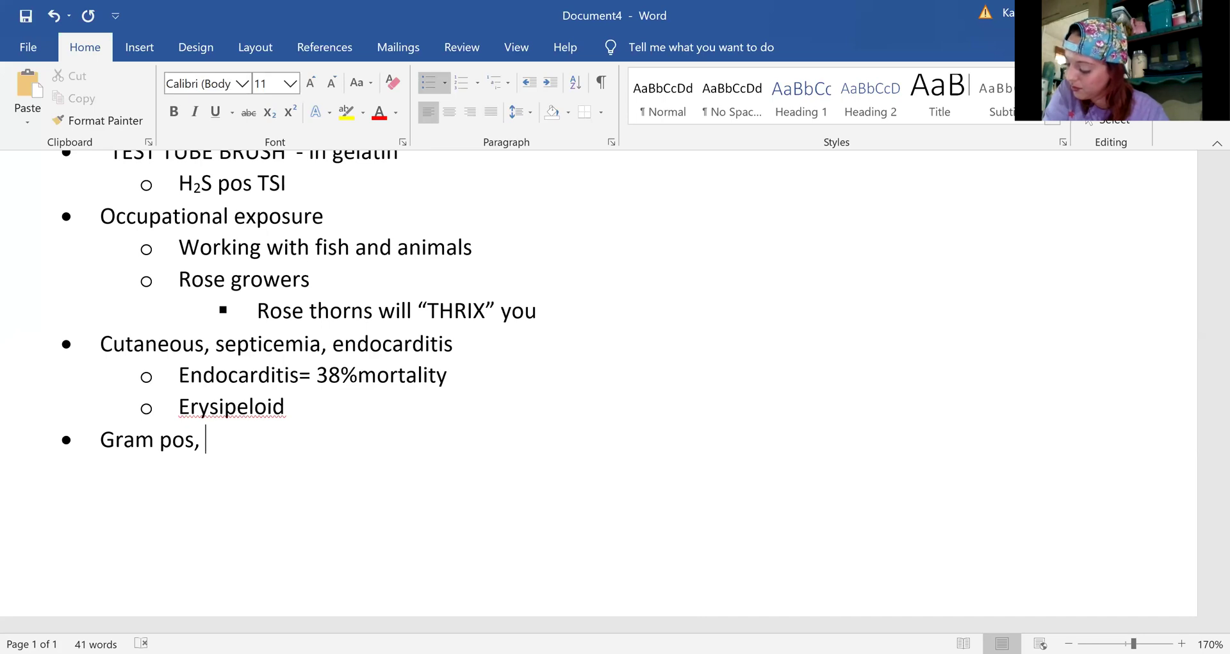
text(f)
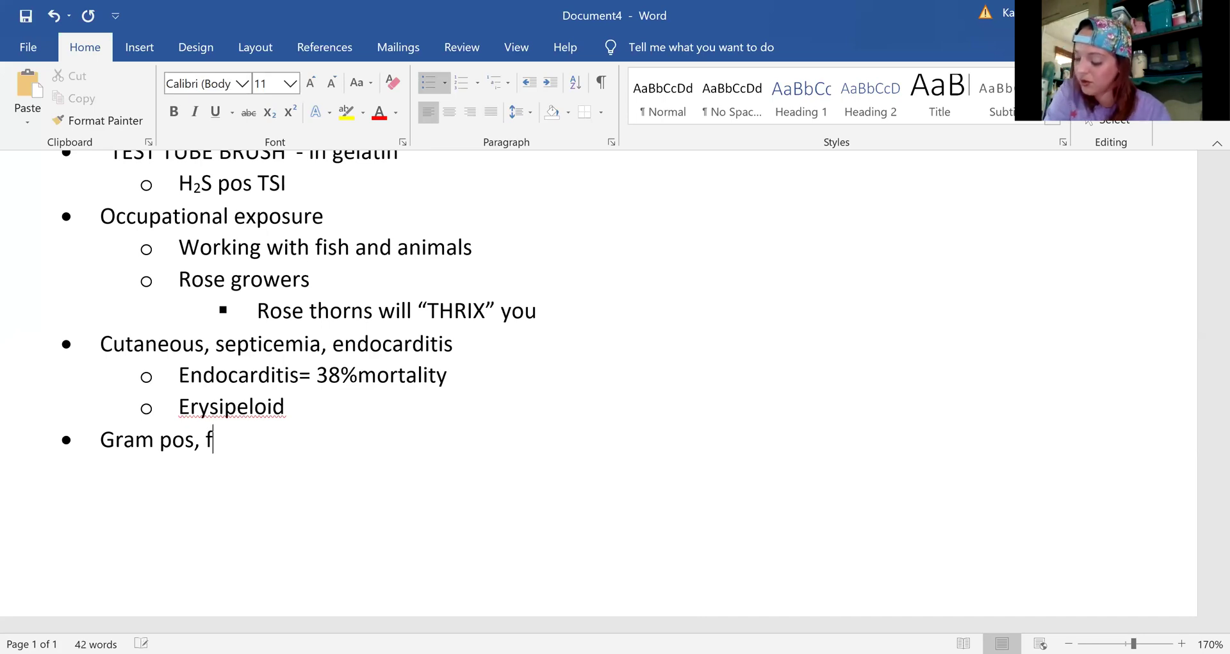
key(BackSpace)
text(long )
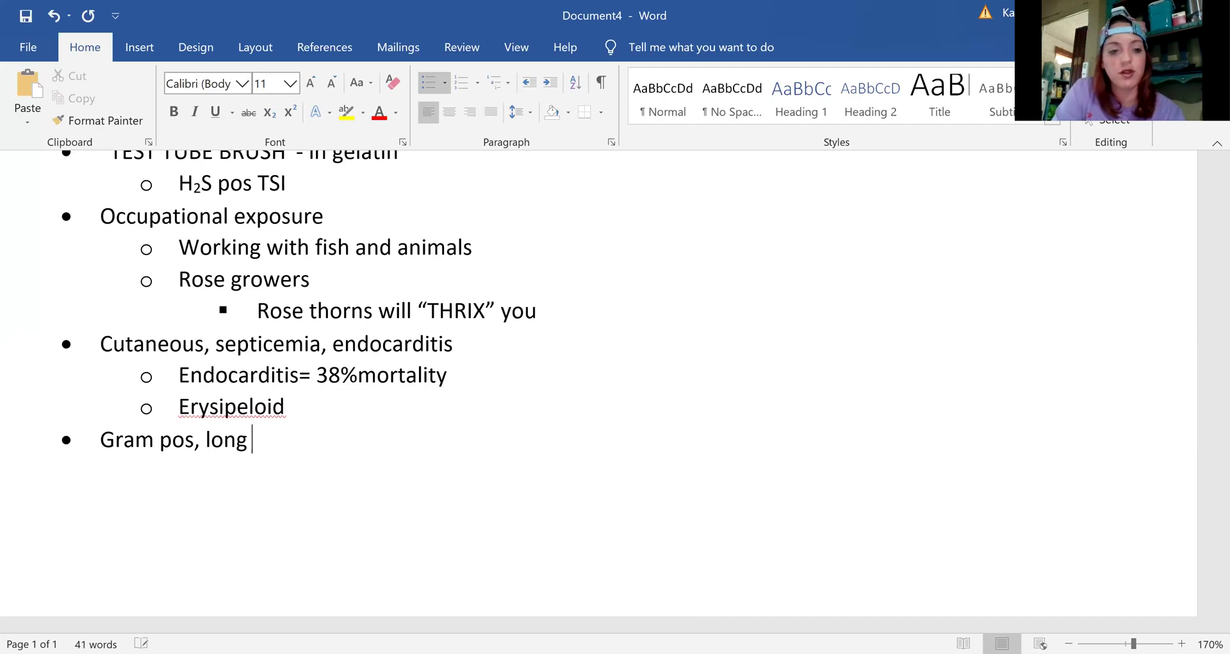
text(filaments)
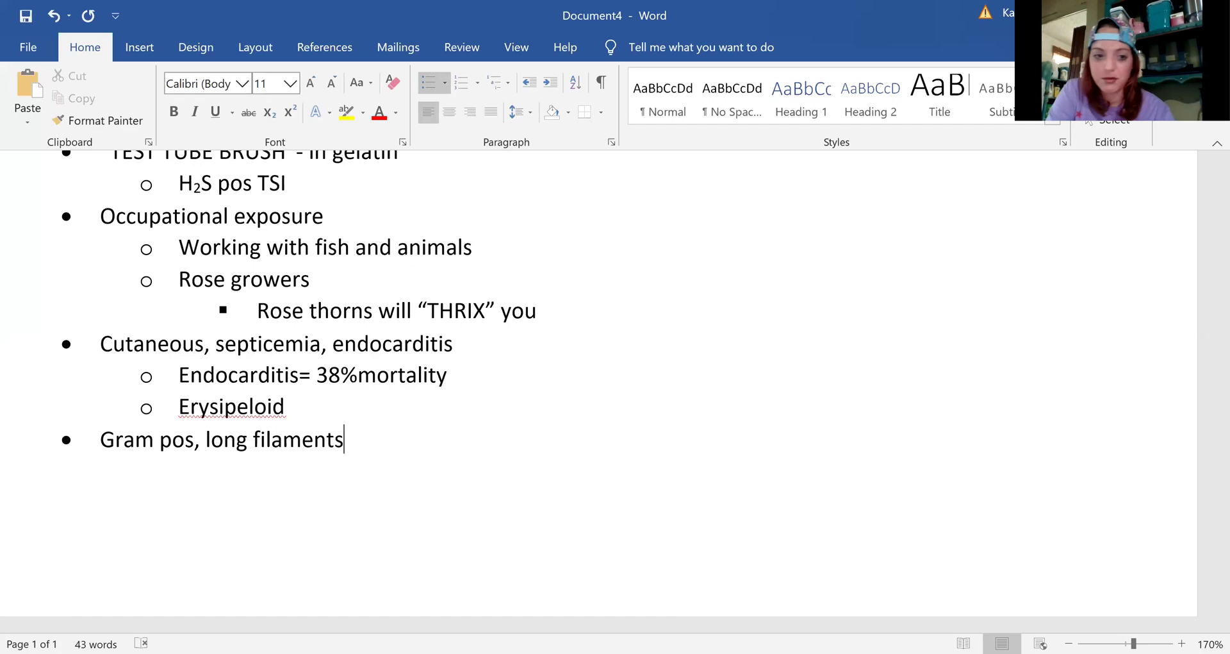
text( (thin)
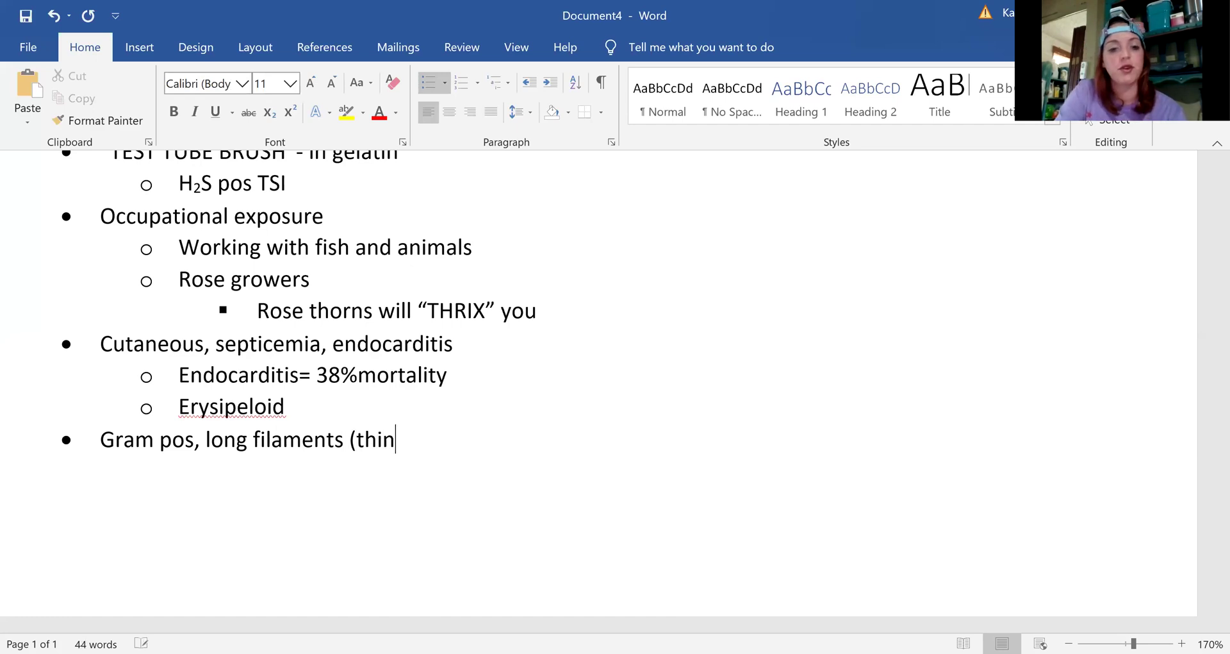
text(, rod)
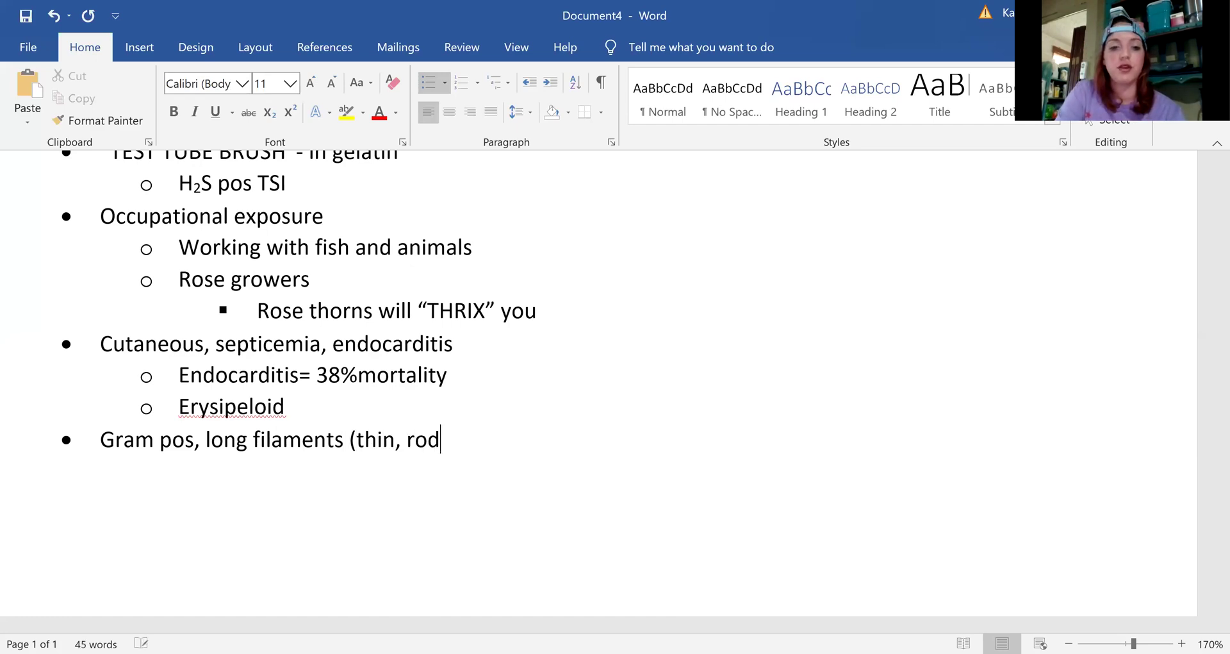
text(-)
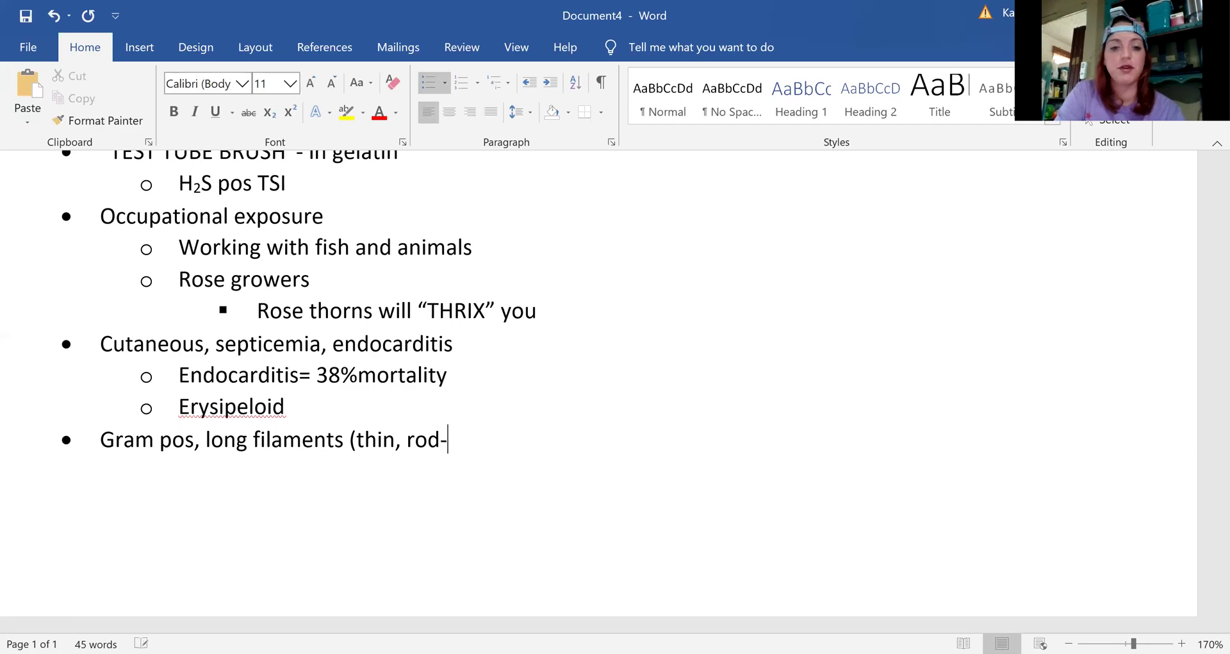
text(shaped))
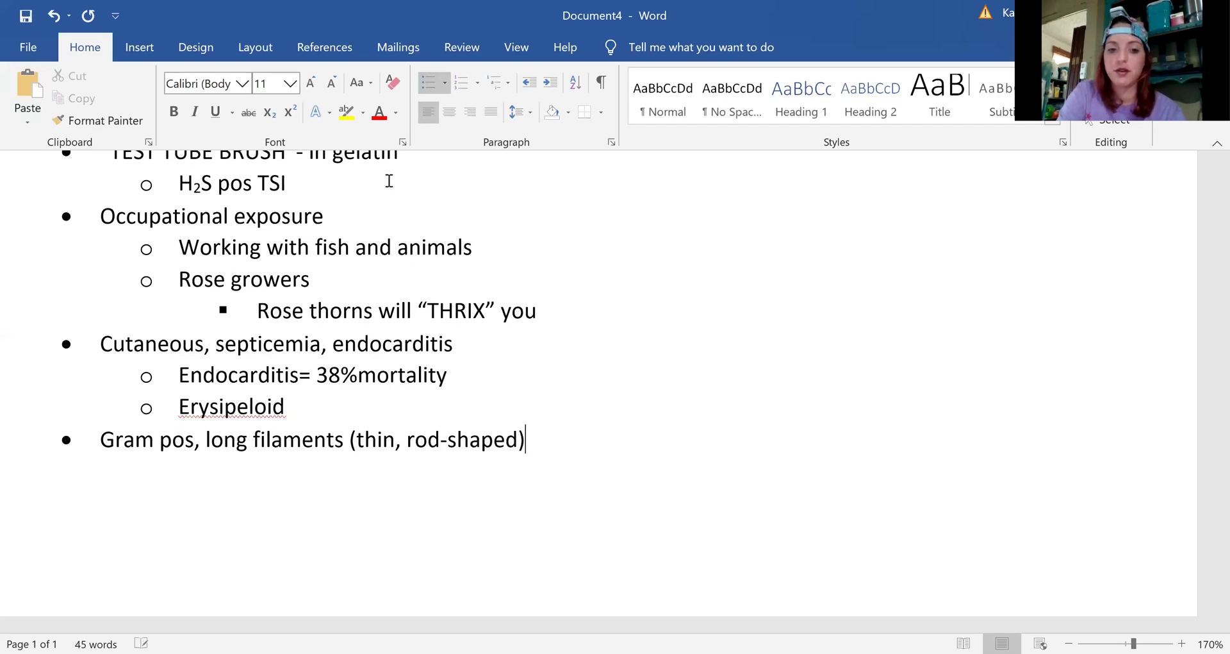
key(Return)
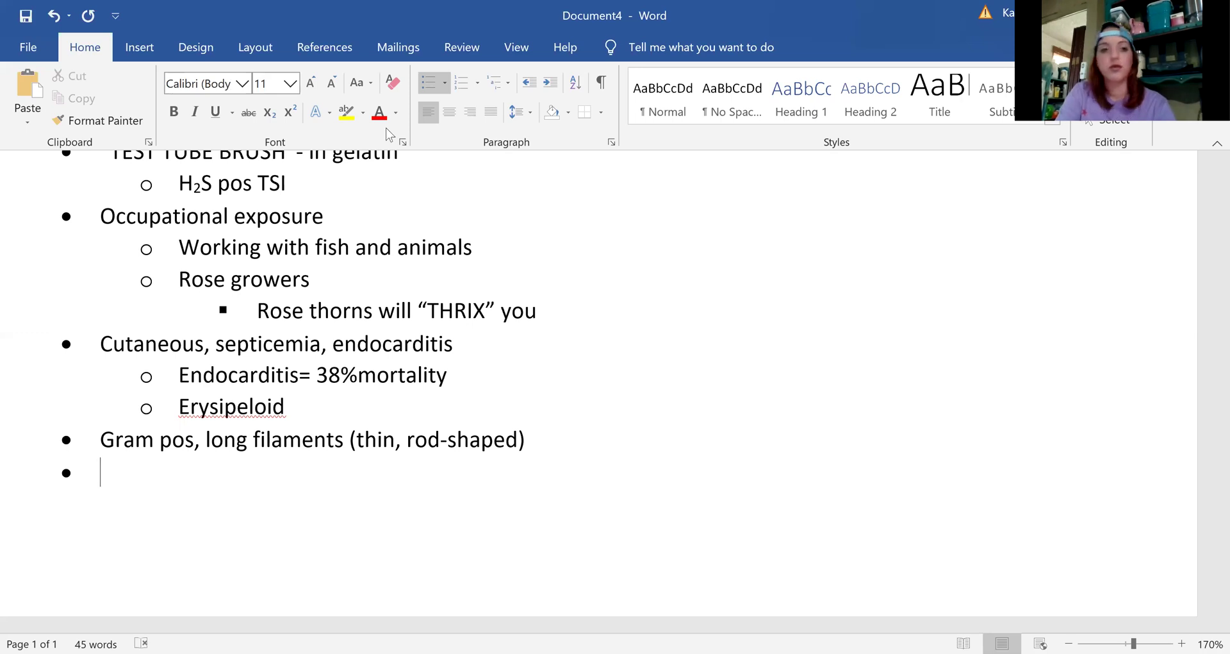
Step: Add an indented '"V" shape' sub-point under the Gram stain bullet
click(552, 83)
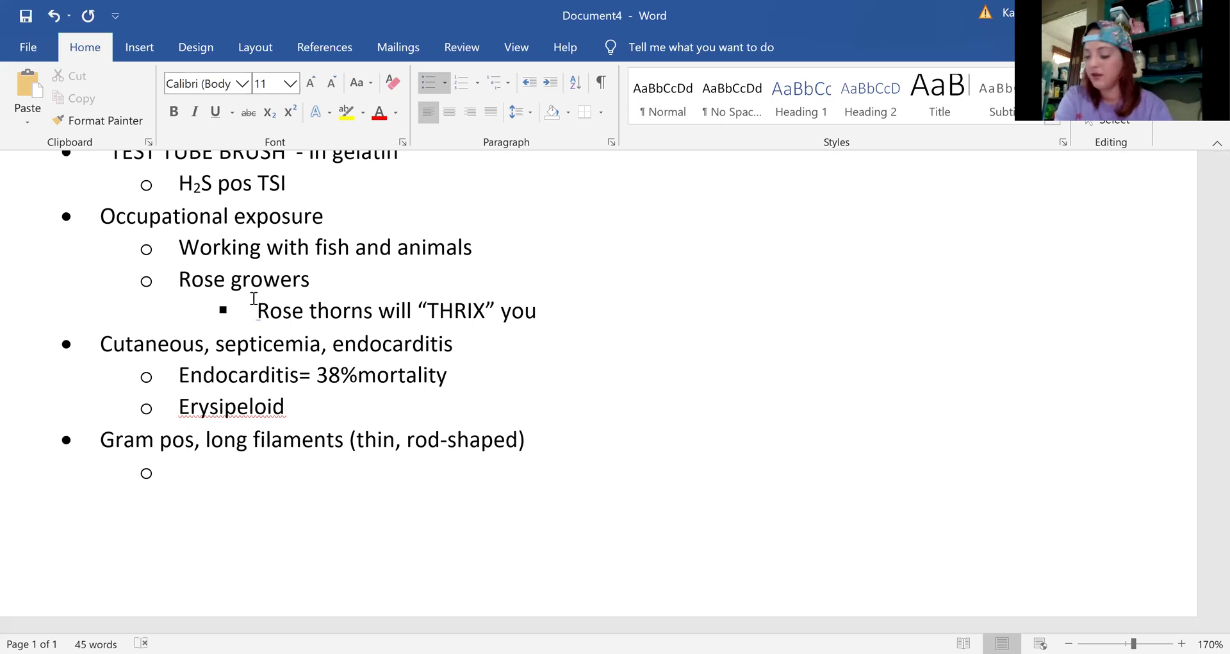
text(")
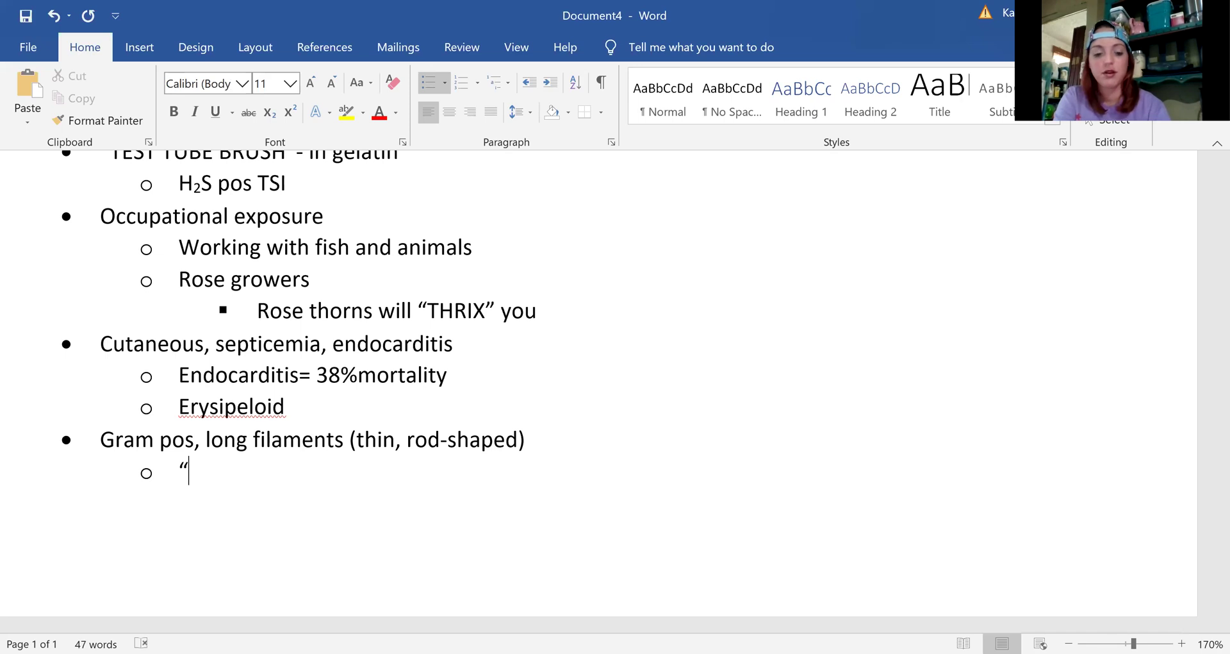
text(V" shape)
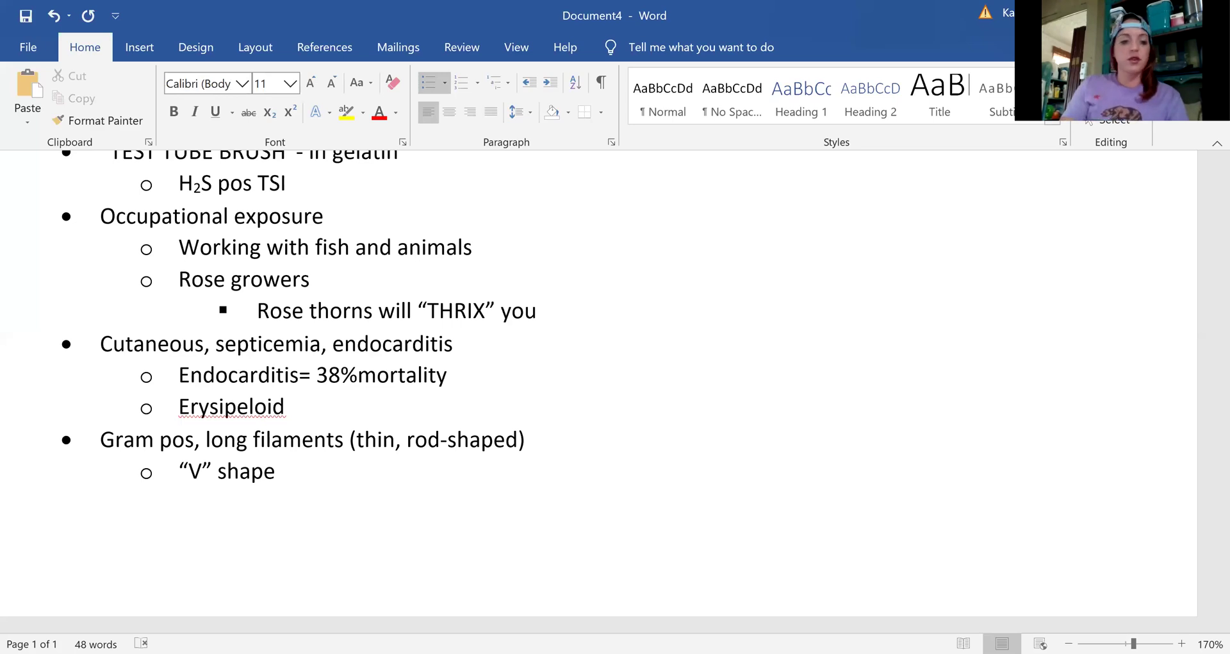
key(Return)
Step: Add the sub-point 'Decolorizes easily ==> gram variable', then a new top-level bullet
text(decolo)
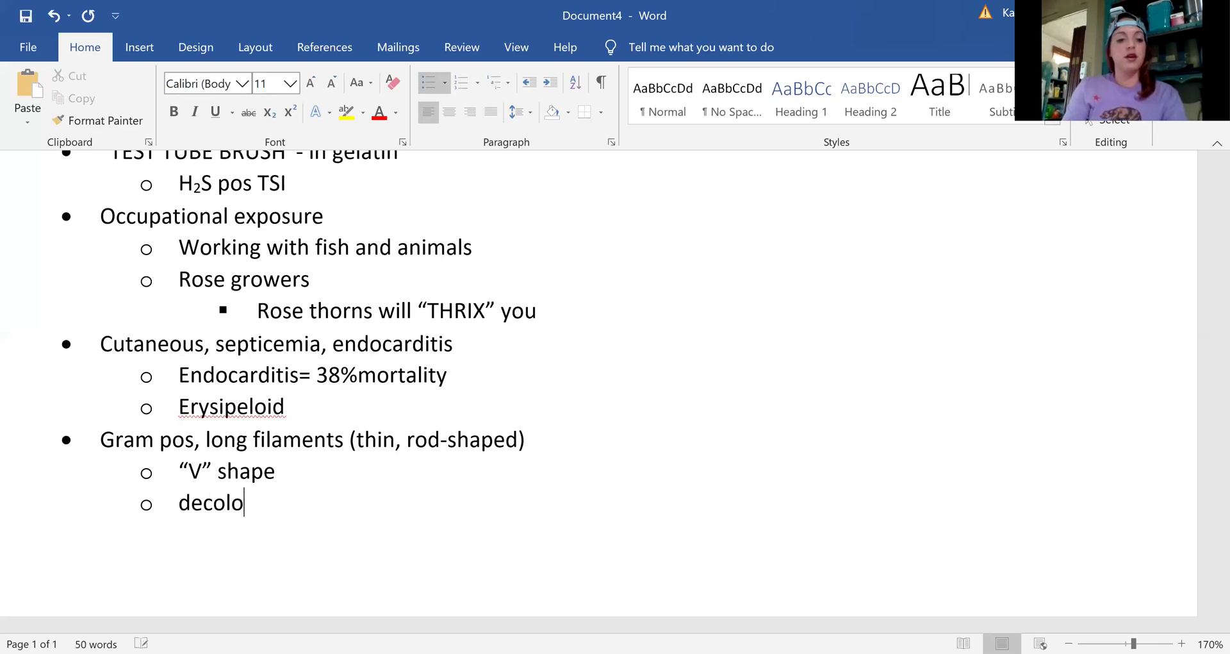
text(rized)
key(BackSpace)
text(s eas)
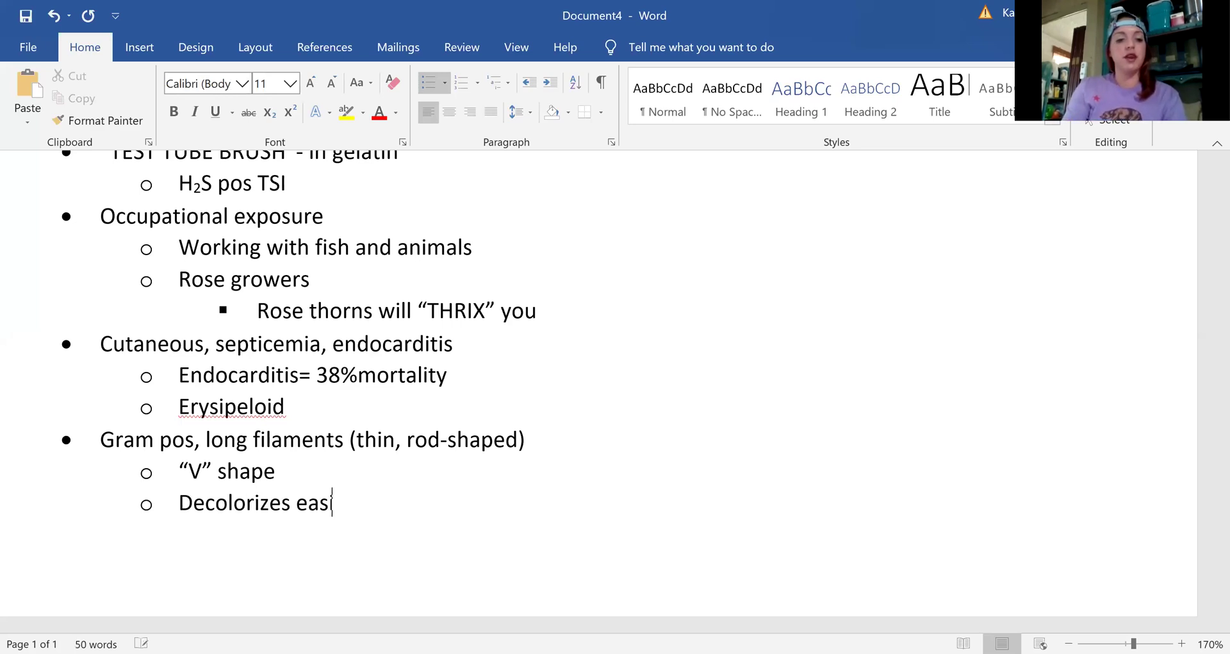
text(ily-)
key(BackSpace)
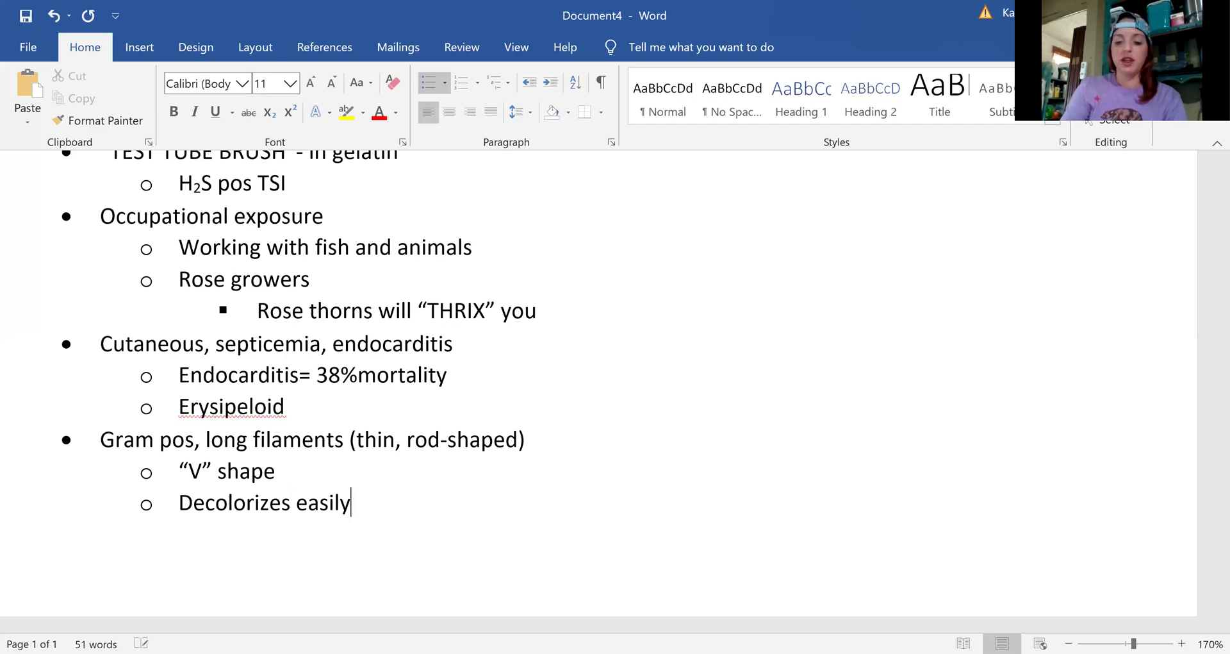
text(==> g)
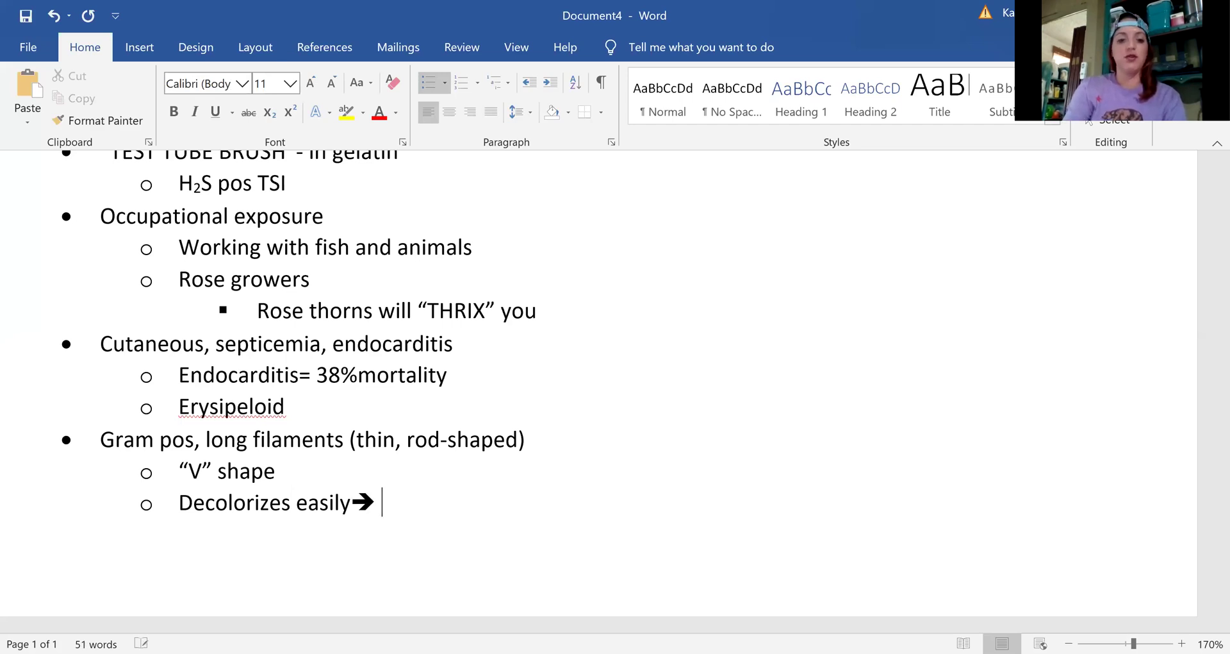
text(ram var)
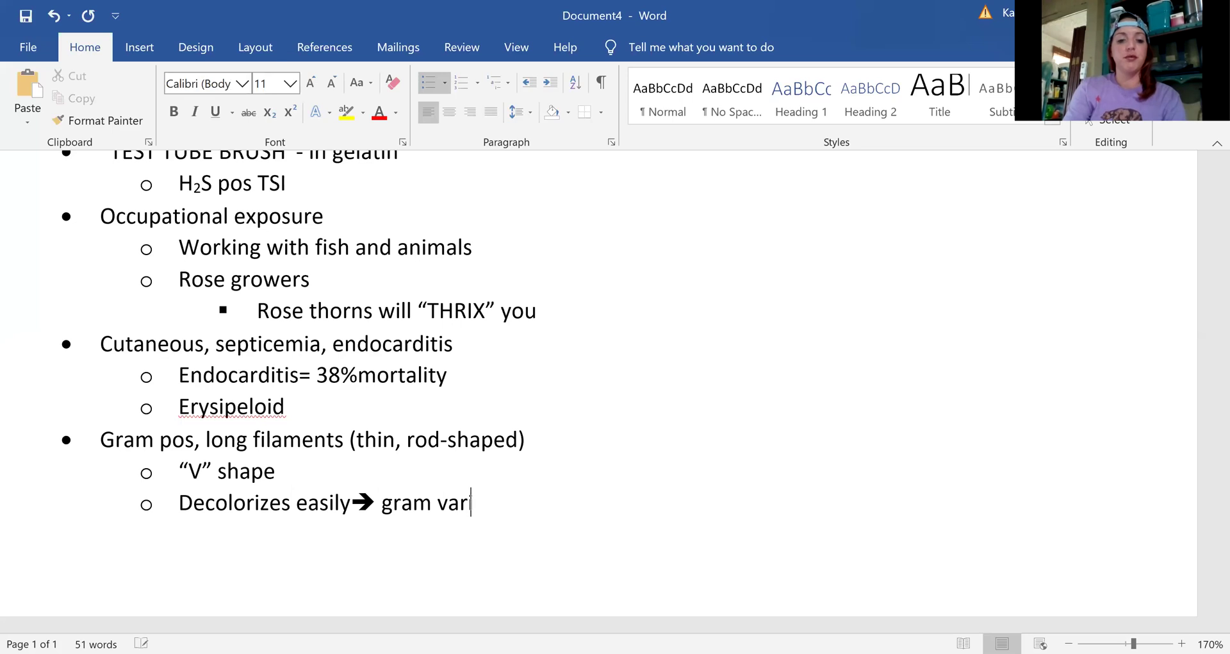
text(iable)
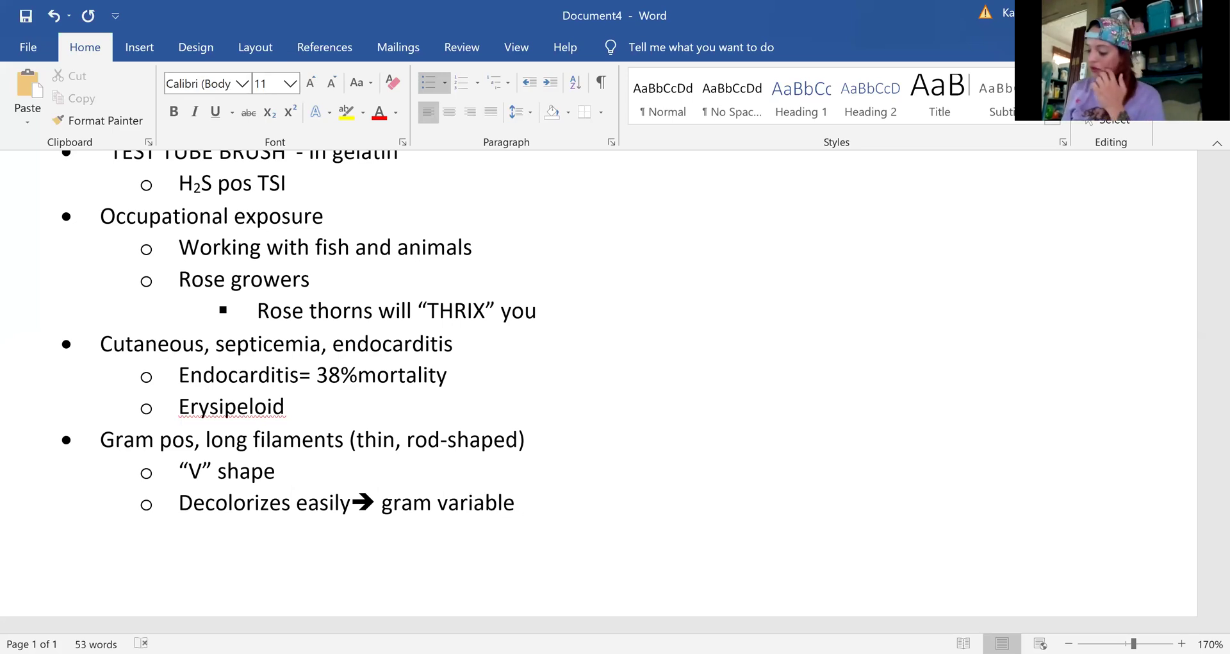
key(Return)
key(shift+Tab)
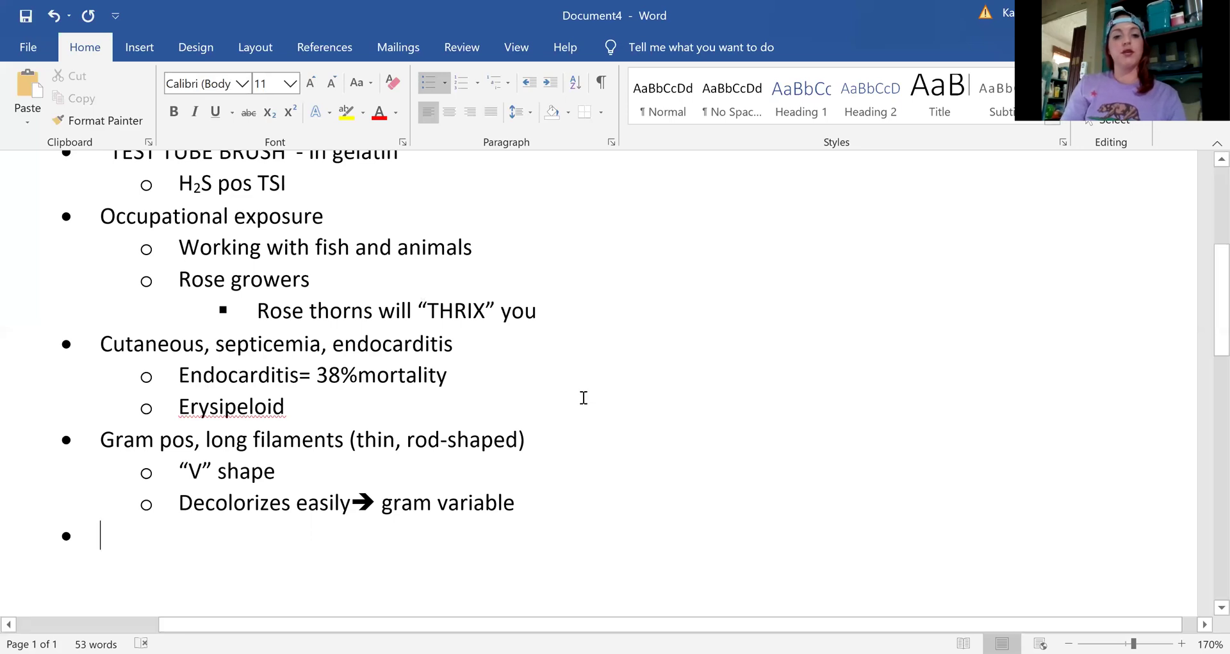
Step: Add a Capnophilic bullet with the sub-point 'Nutrient broth 1% glucose'
scroll(584, 397, down, 5)
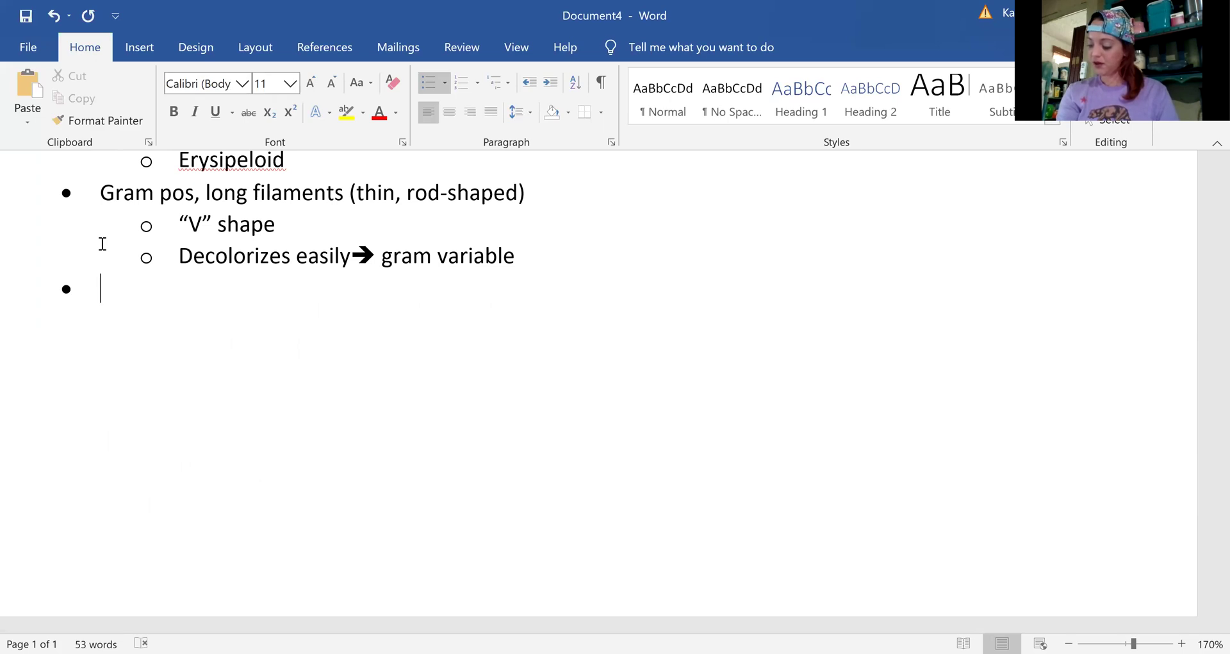
text(capnop)
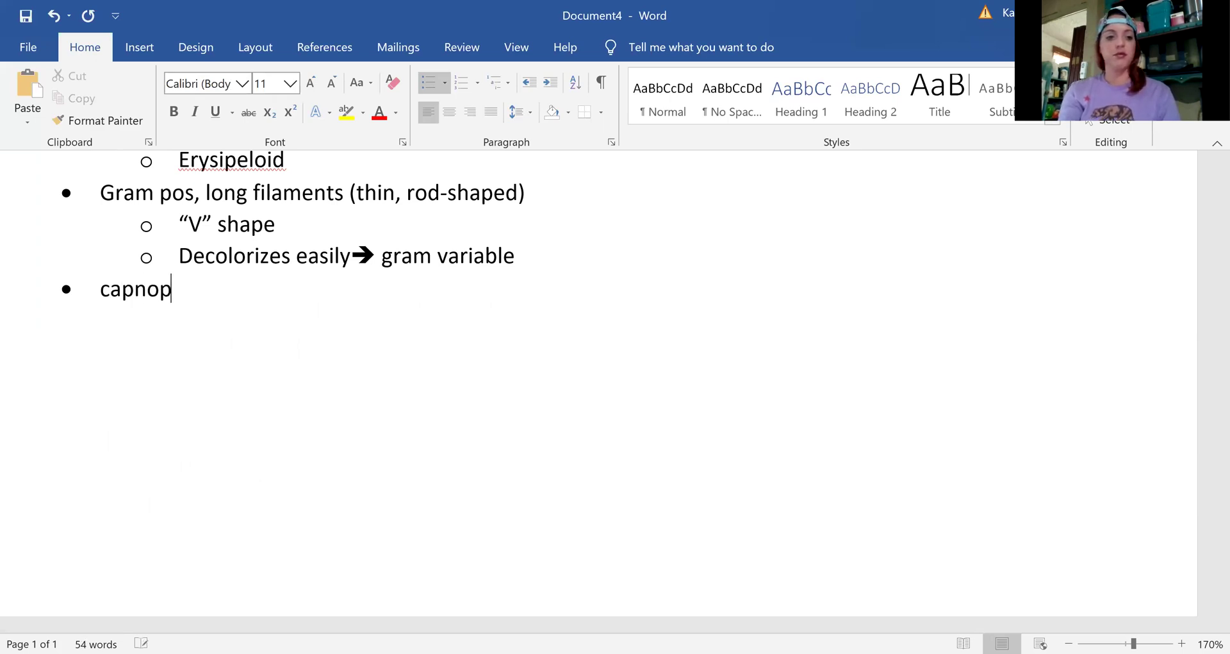
text(hilic)
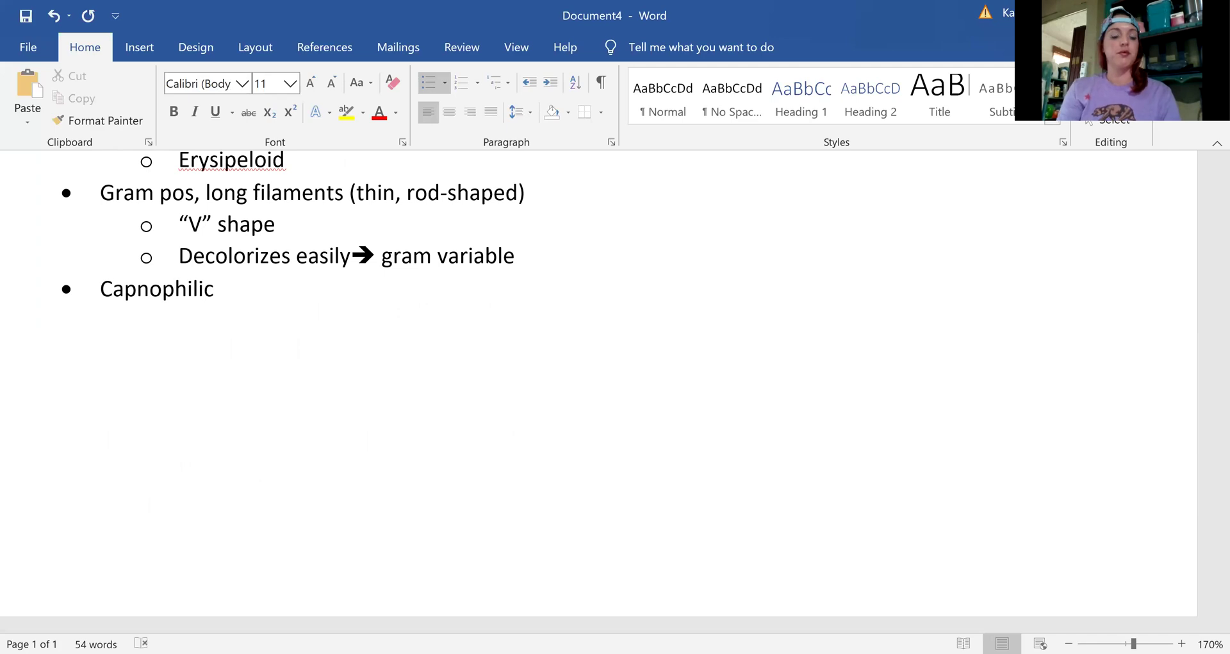
key(Return)
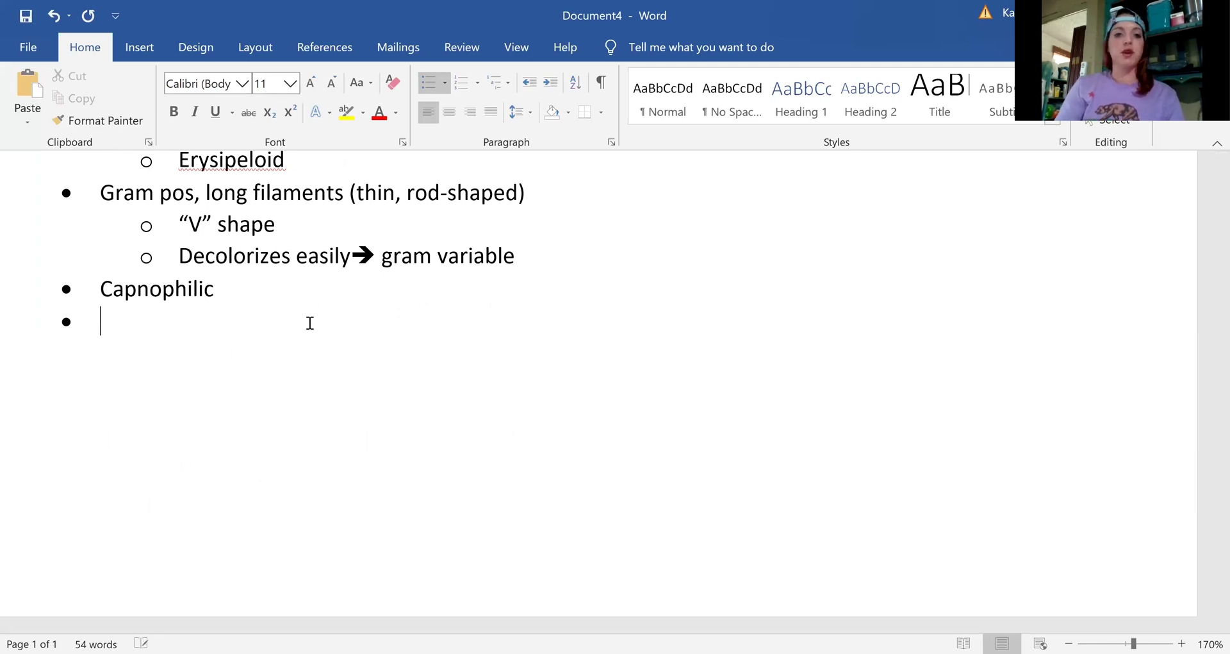
key(Tab)
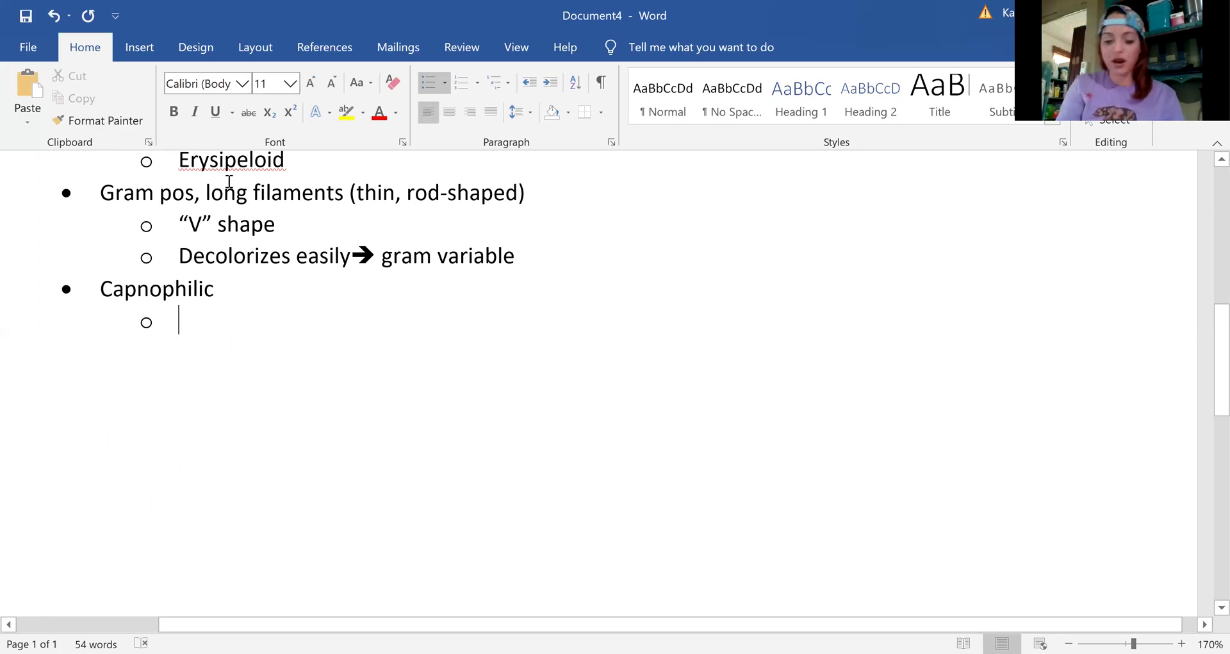
text(nur)
key(BackSpace)
text(t)
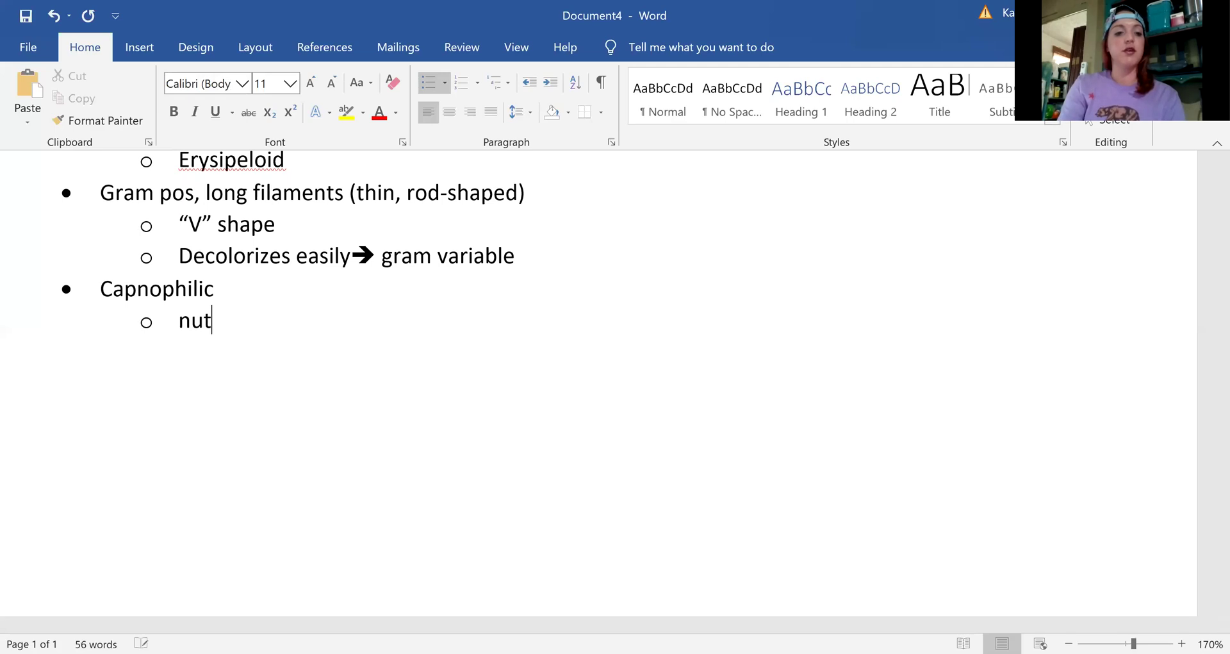
text(rient broth )
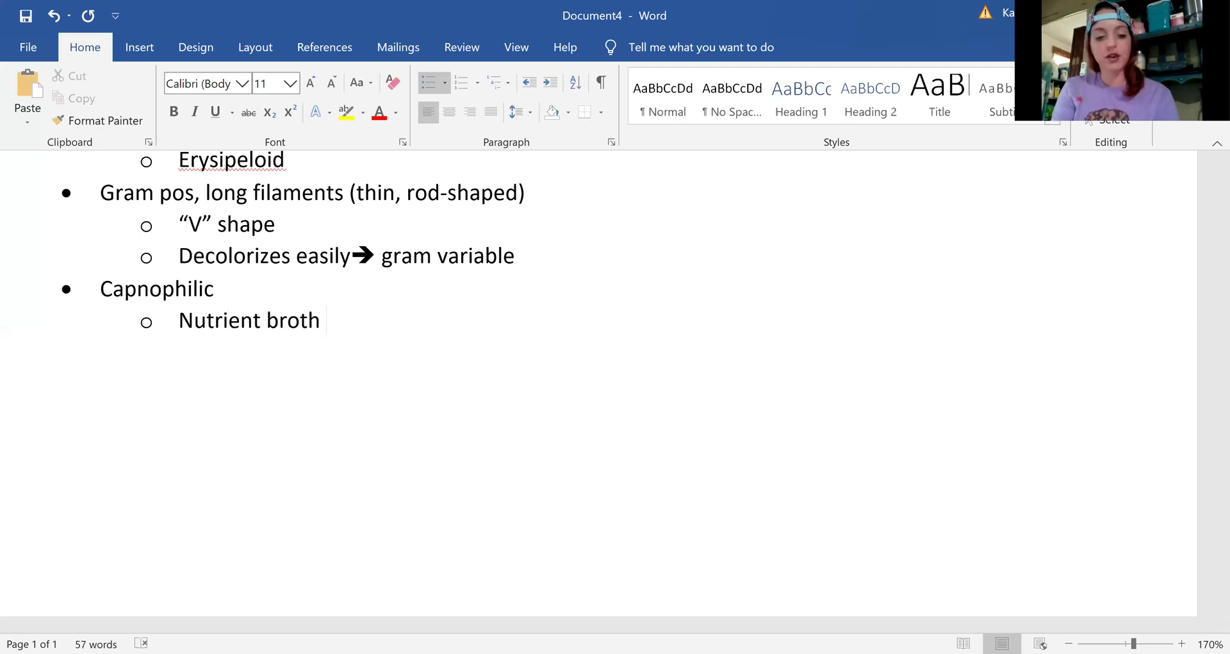
text(1%)
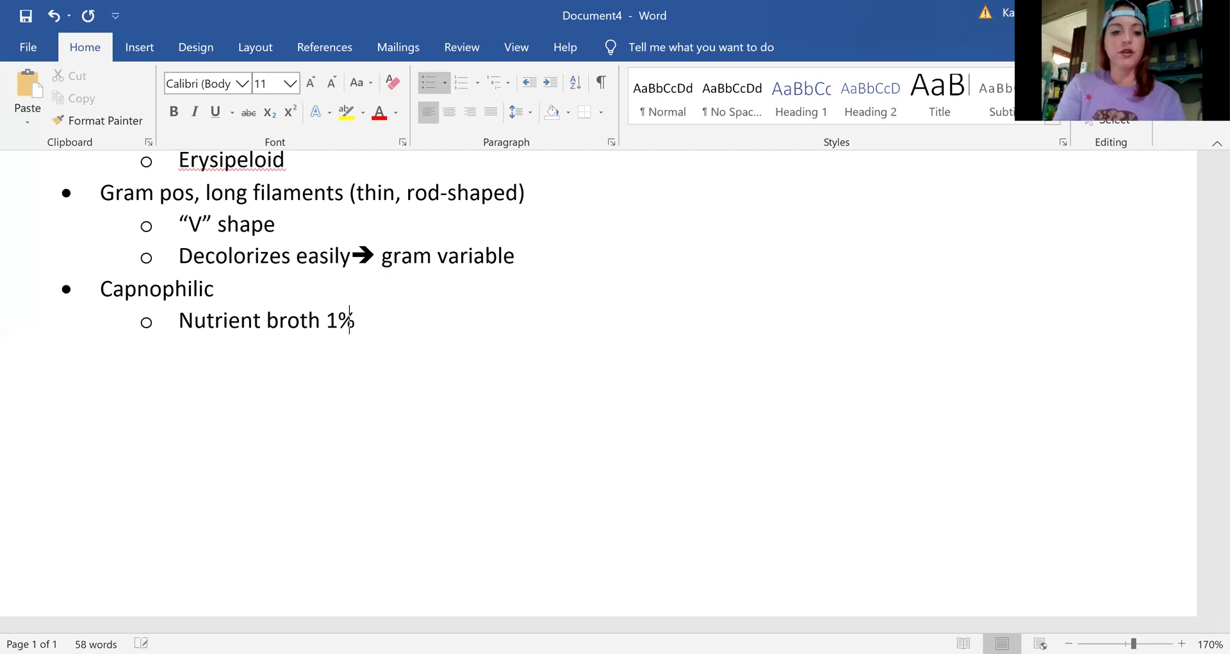
text( glucose)
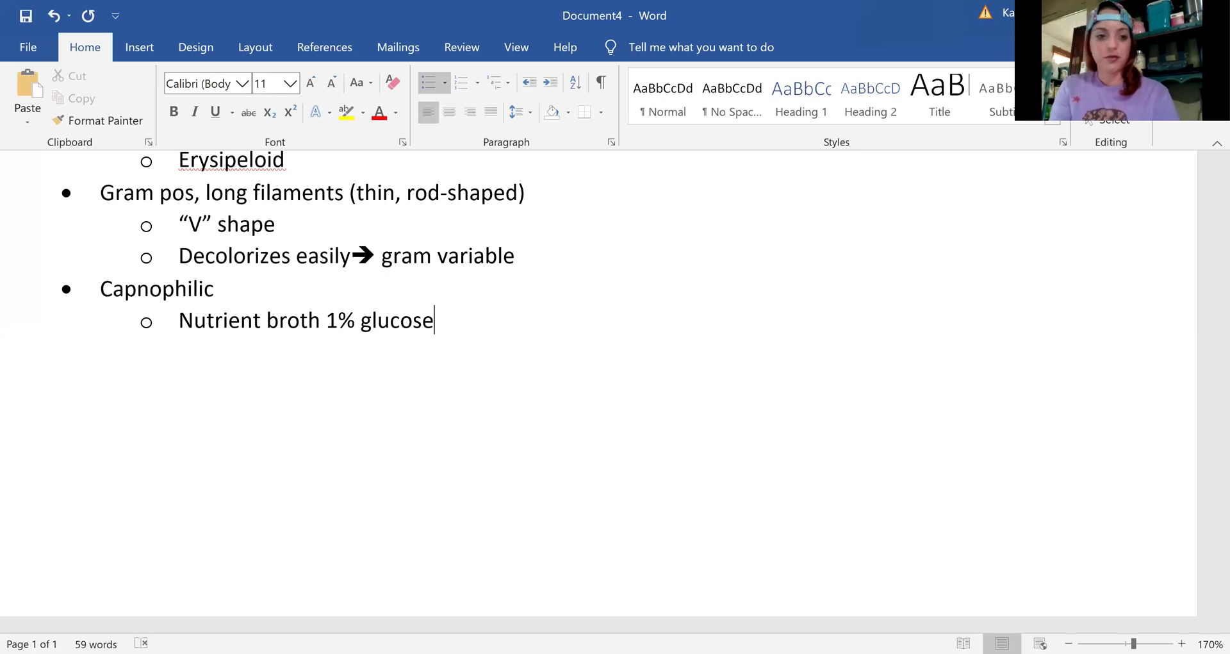
key(Return)
Step: Type the second sub-point 'Incubated 5% CO₂' with the 2 as subscript
text(incubated)
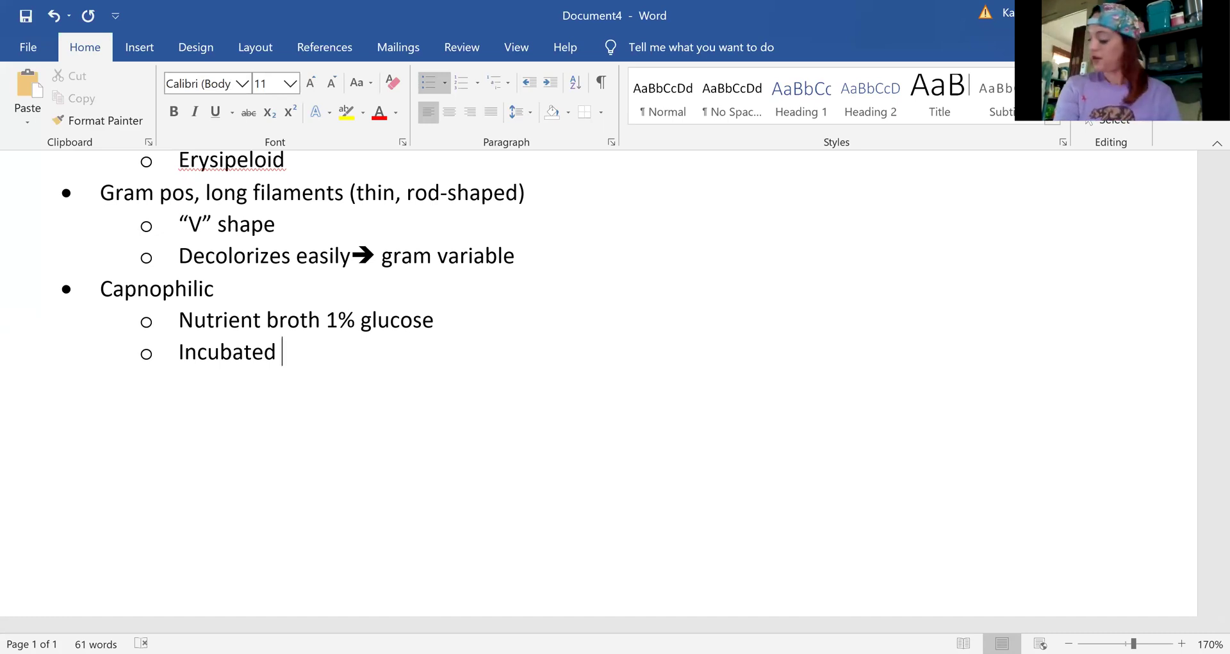
text(5)
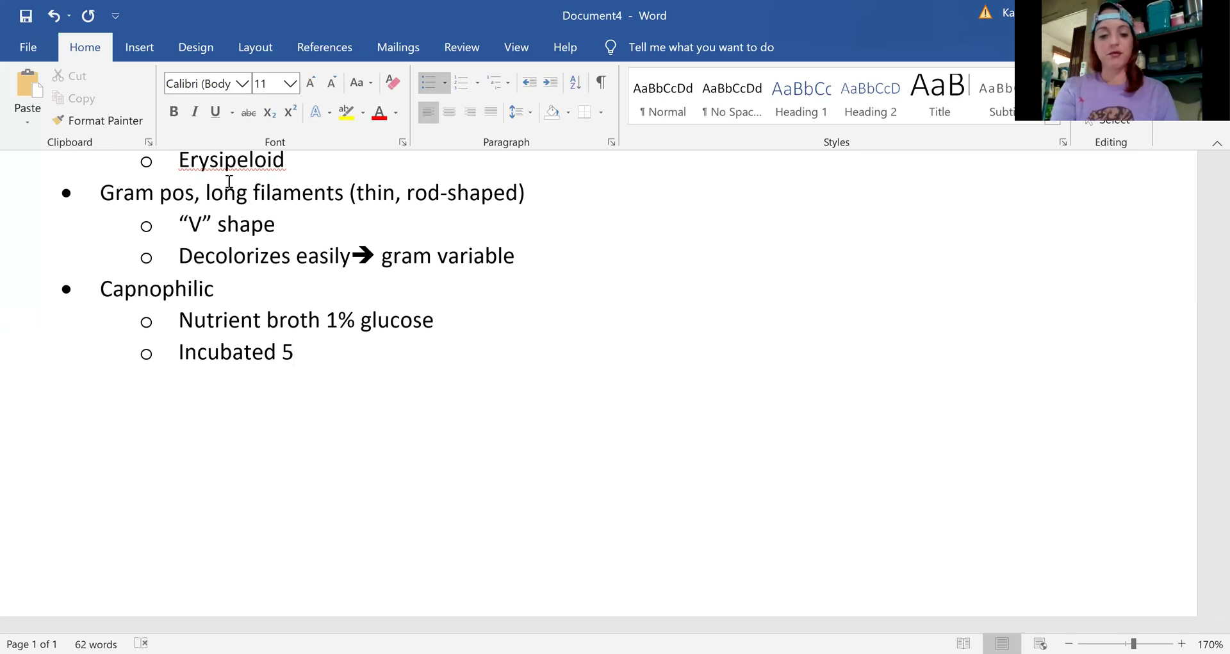
text(% CO)
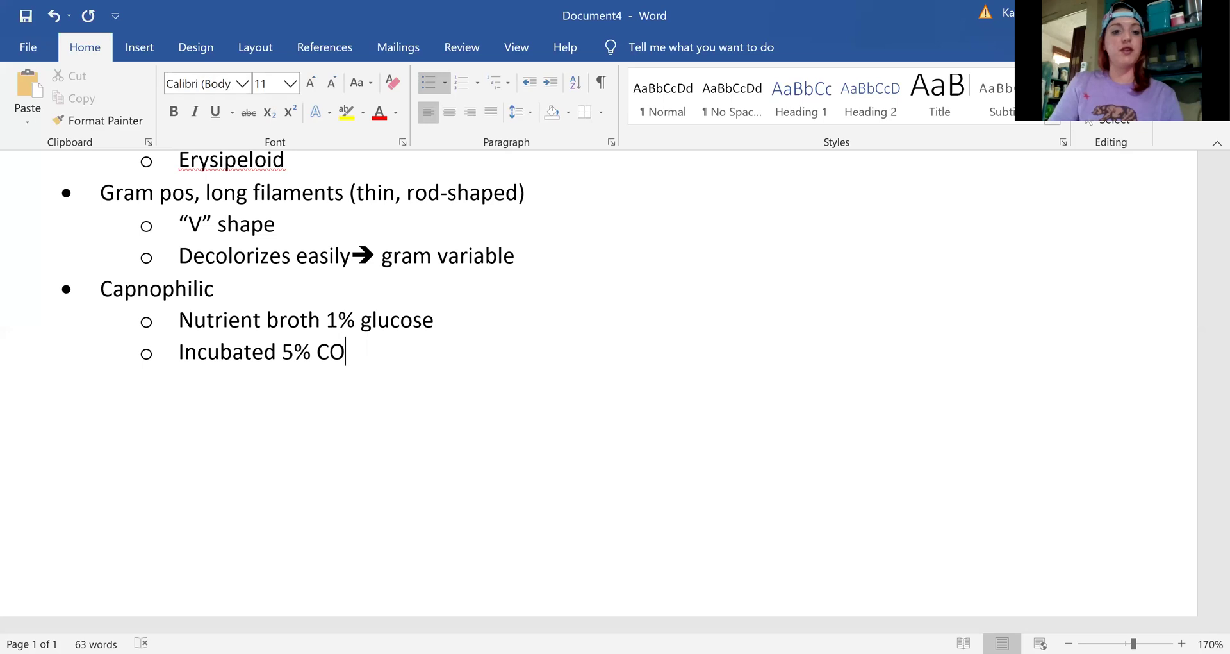
text(2)
click(291, 112)
key(BackSpace)
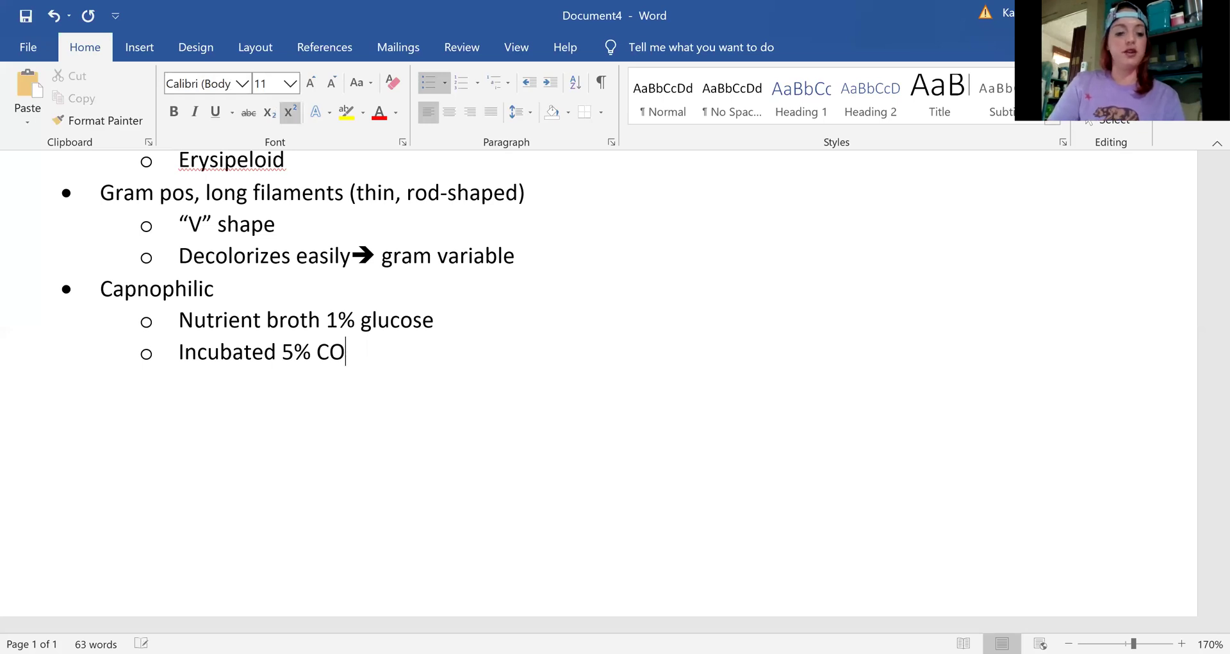
click(290, 112)
text(2)
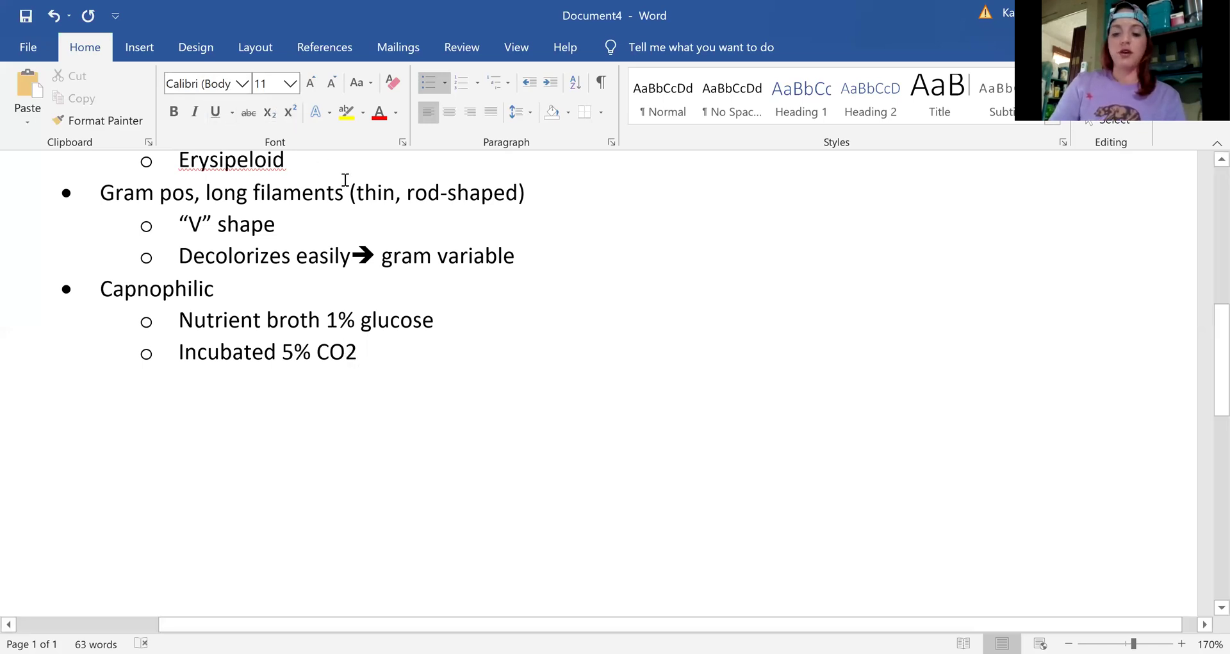
key(BackSpace)
click(276, 119)
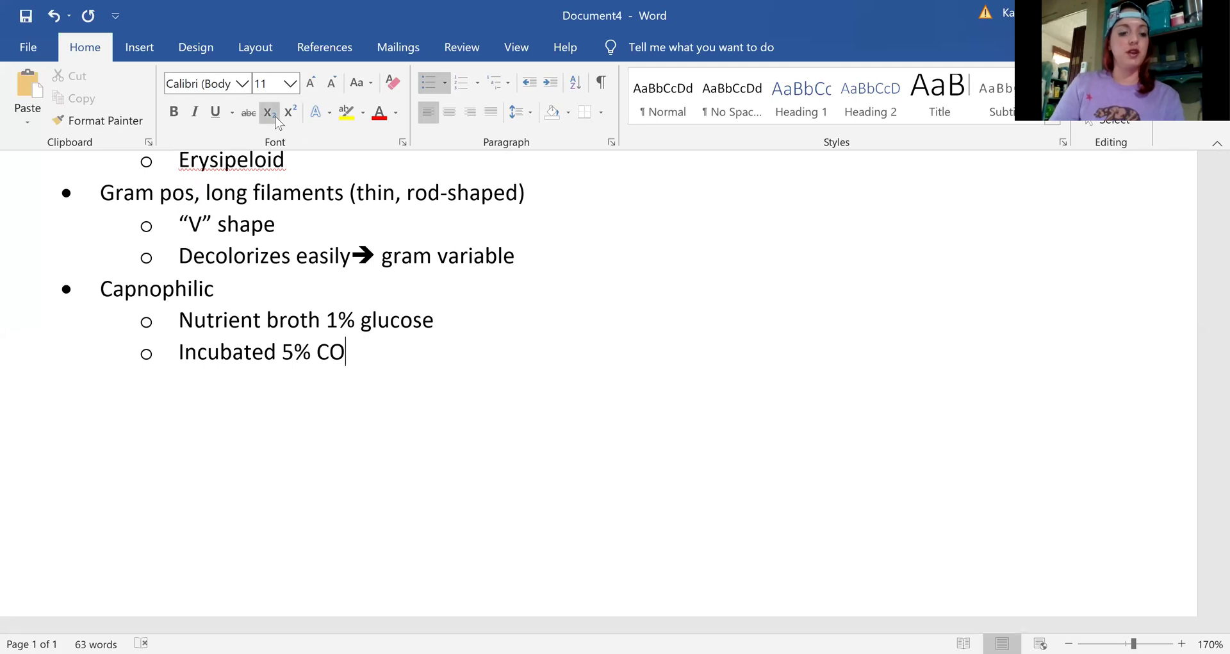
text(2)
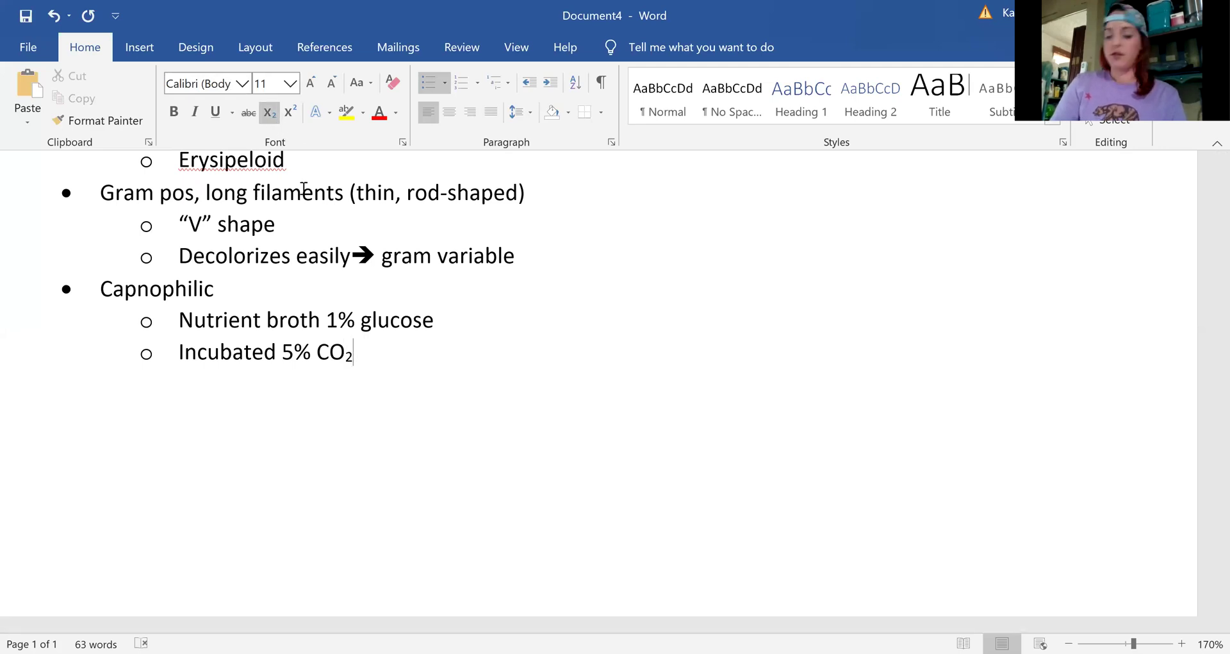
key(ctrl+equal)
Step: Finish it with 'at 35°C' using a superscript degree sign, then start a top-level bullet
text(at 3)
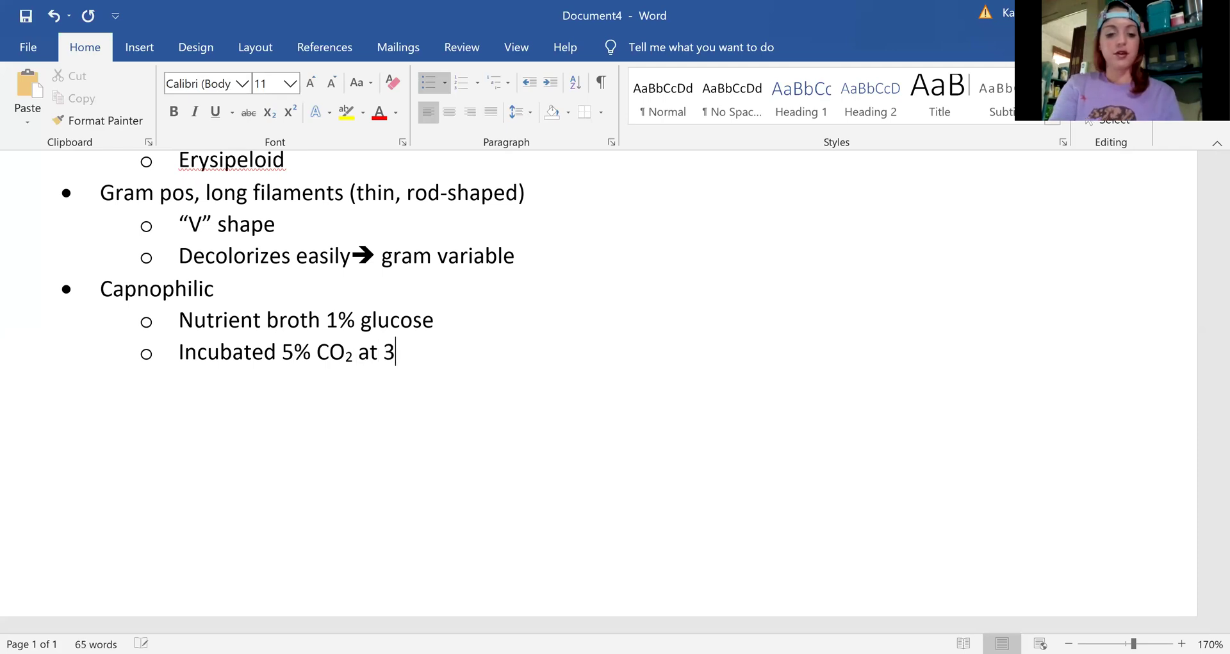
text(5)
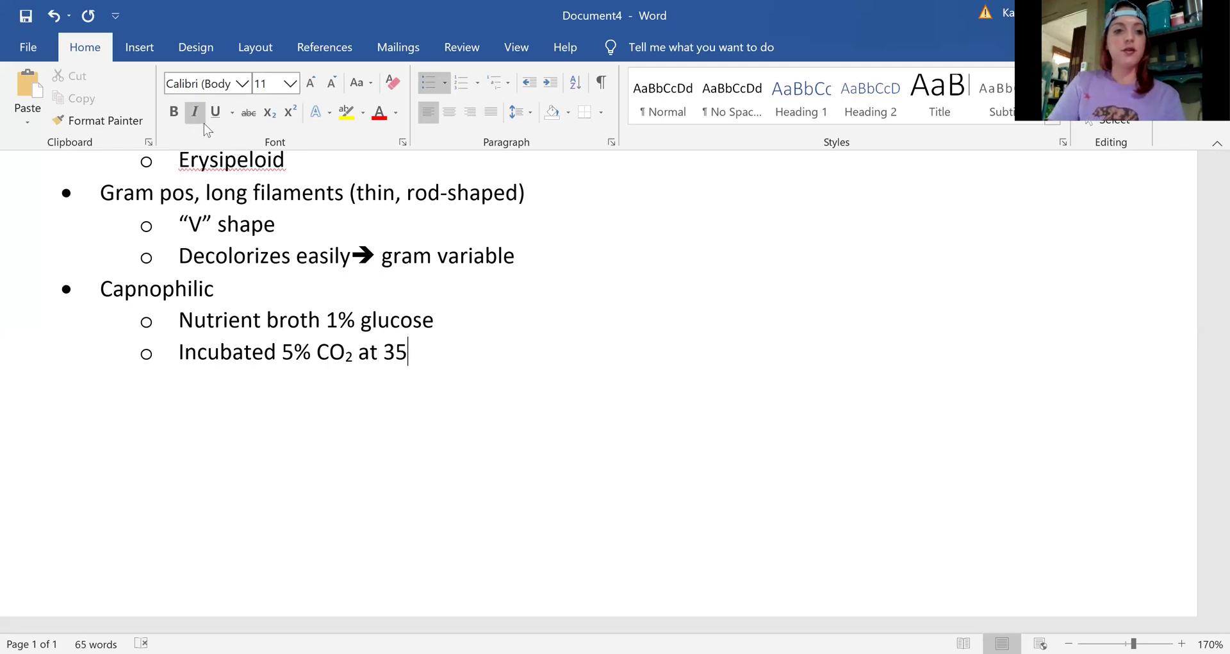
click(293, 110)
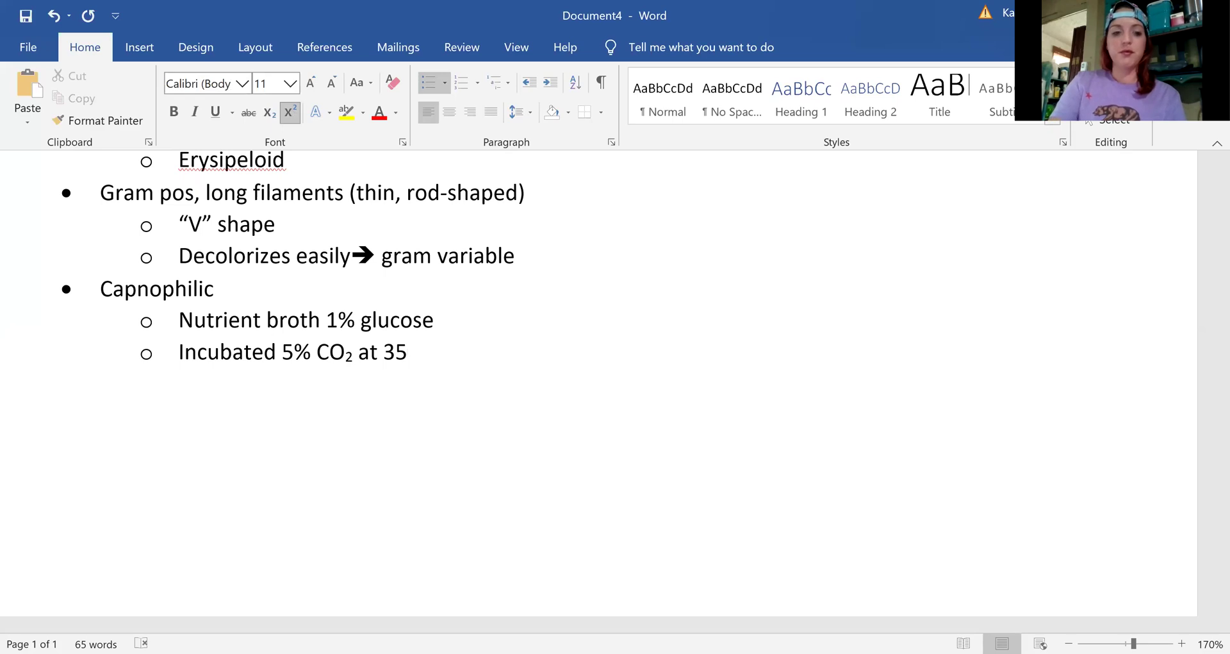
text(o)
click(290, 111)
text(C)
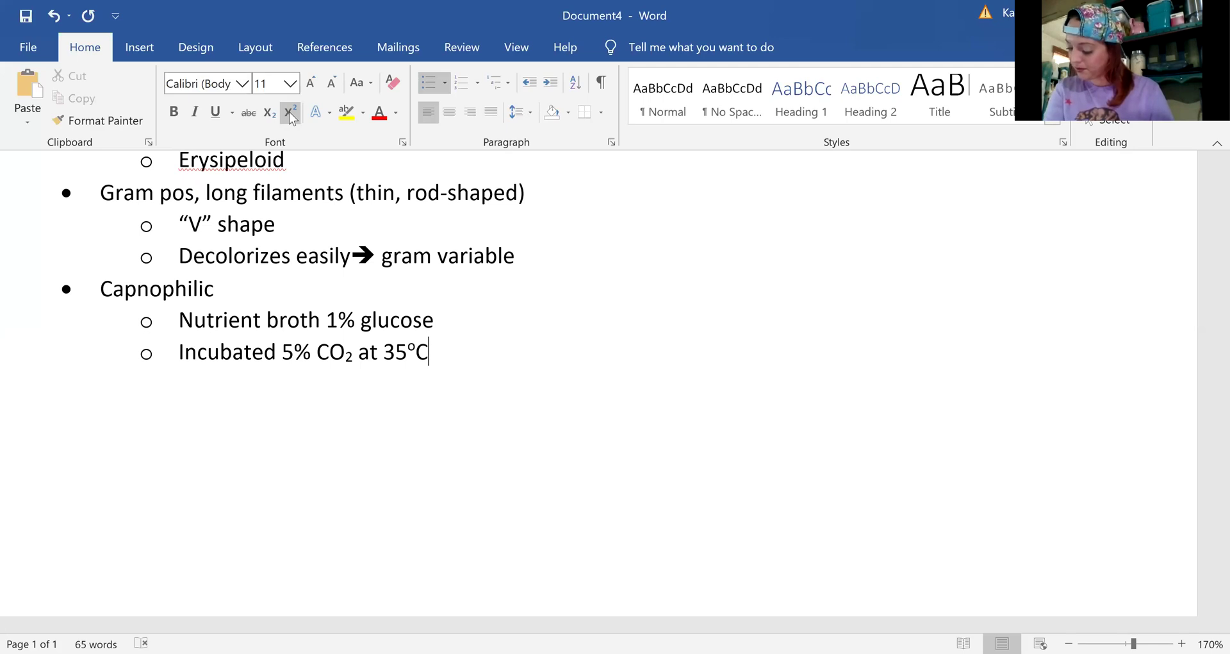
key(Return)
key(shift+Tab)
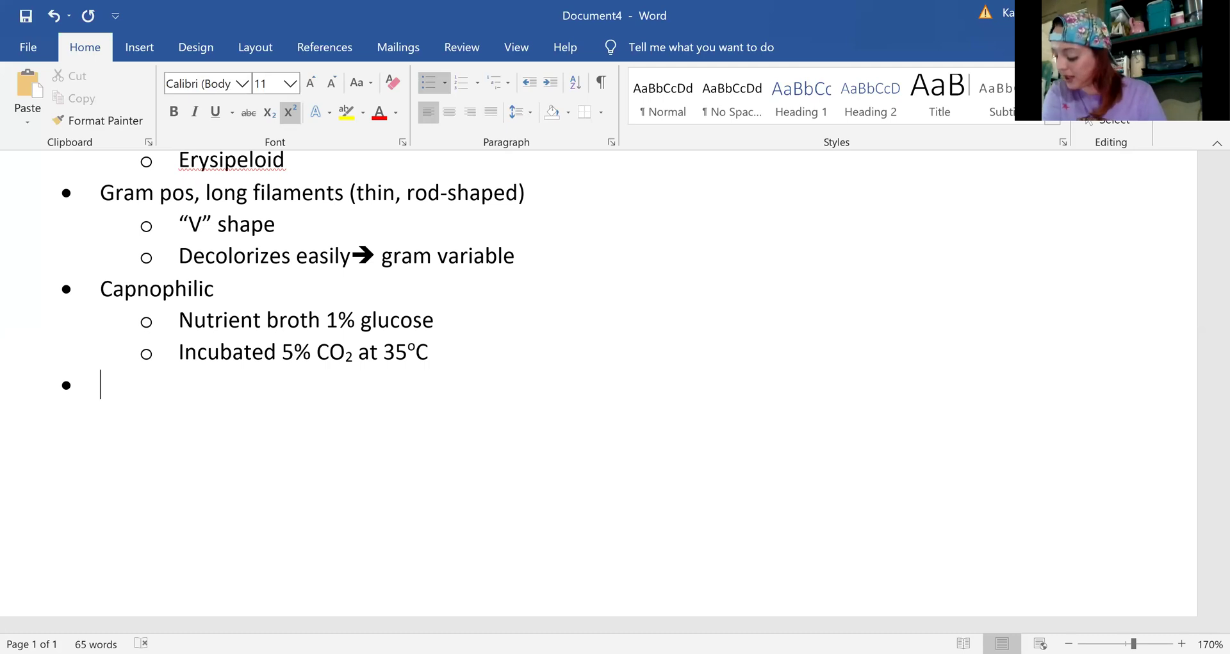
Step: Write the bullet 'SBA- pinpoint, non-hemo after 24hr' and remove the blank line after it
click(289, 112)
text(SBA)
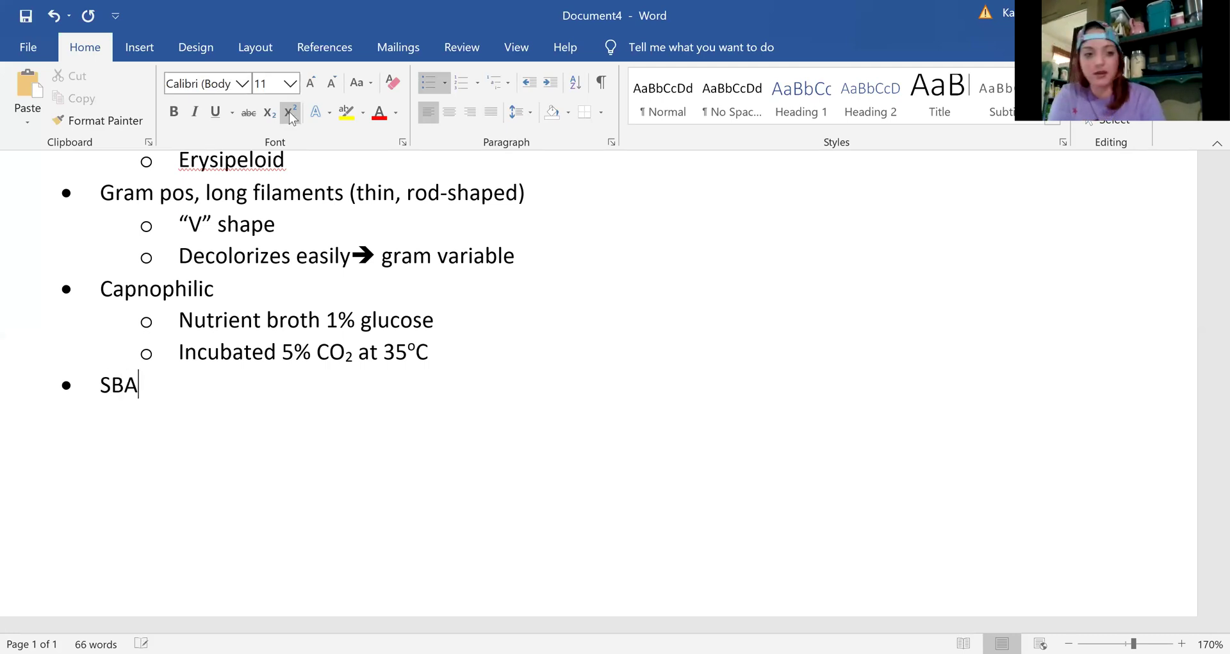
text(-)
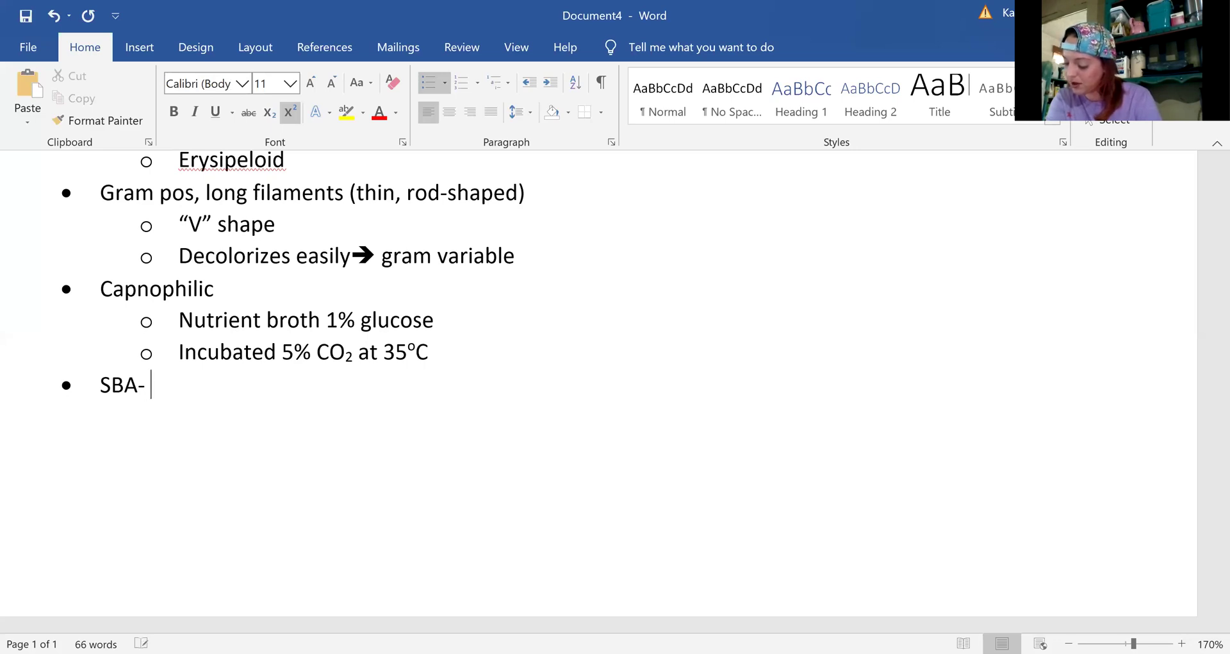
text(non)
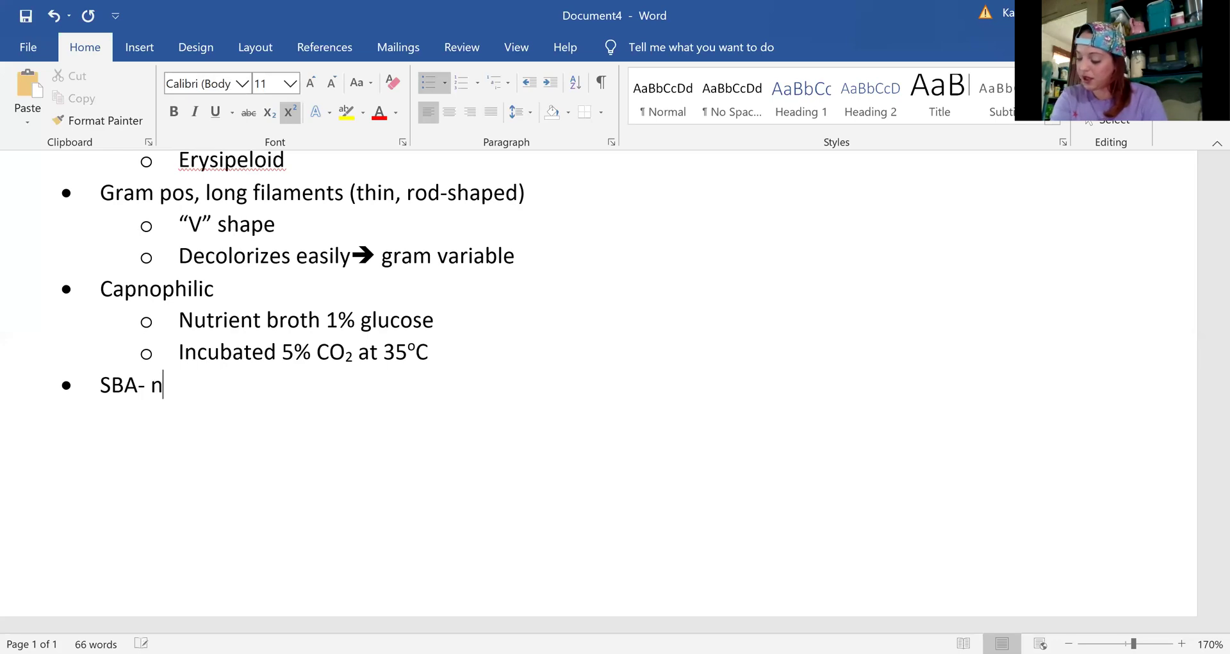
key(BackSpace)
key(BackSpace)
key(BackSpace)
key(BackSpace)
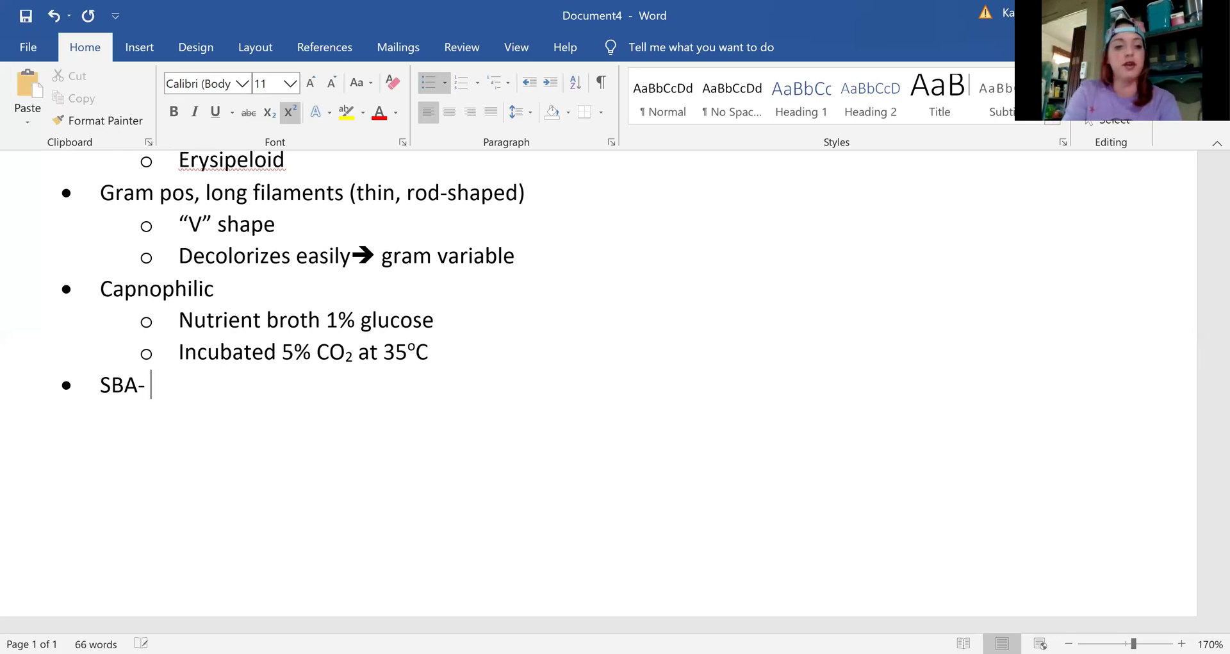
text(pinpp)
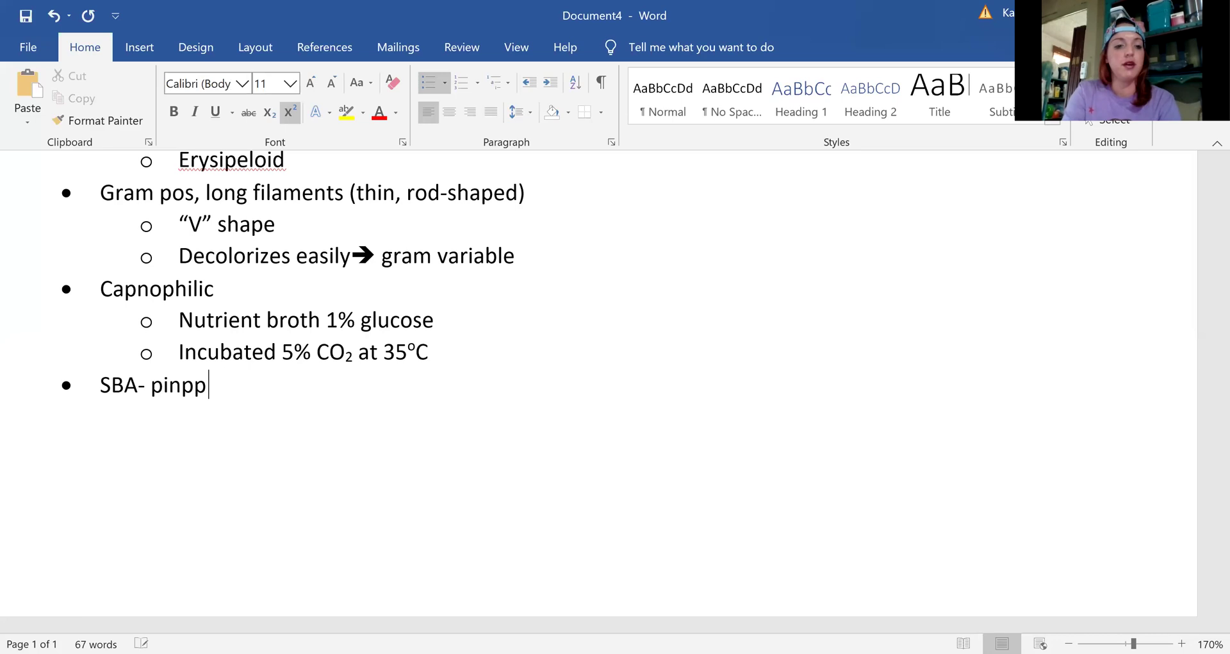
key(BackSpace)
text(oint, no)
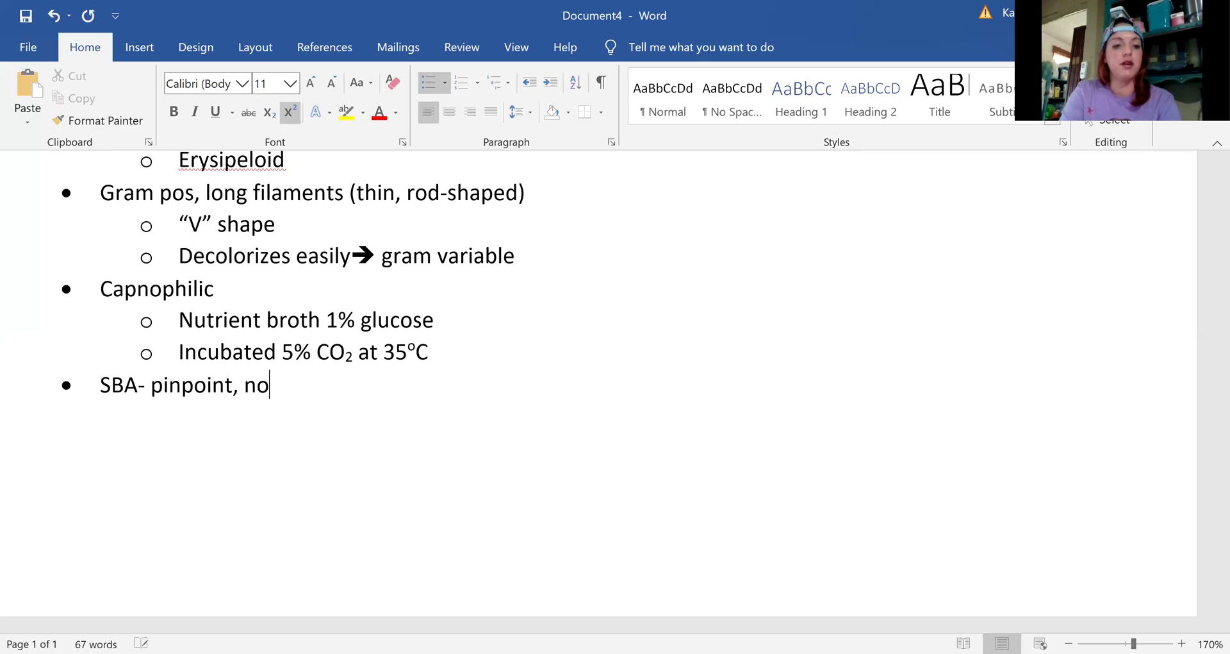
text(n-hemo)
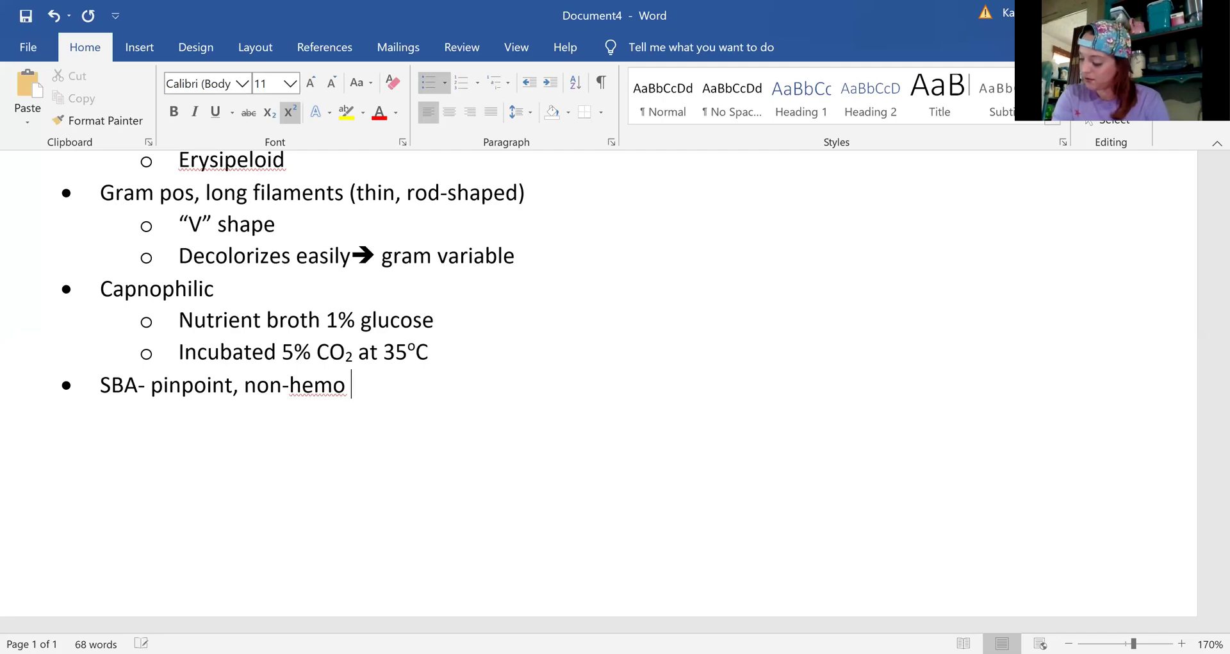
text(aft)
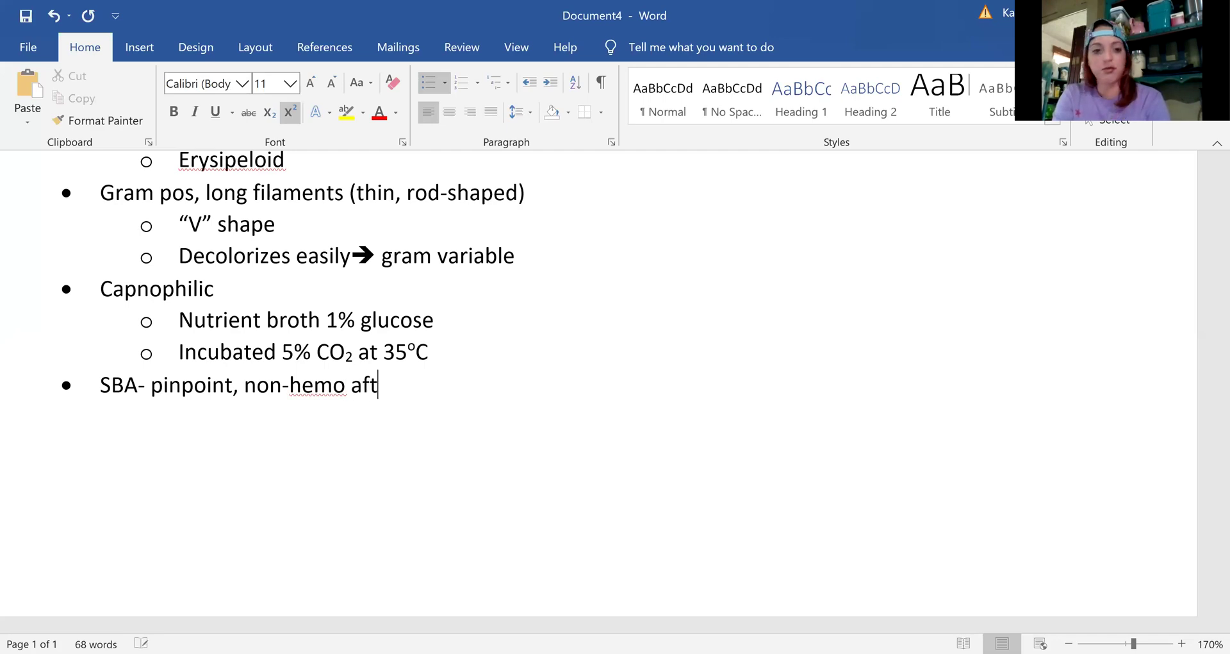
text(er 24hr)
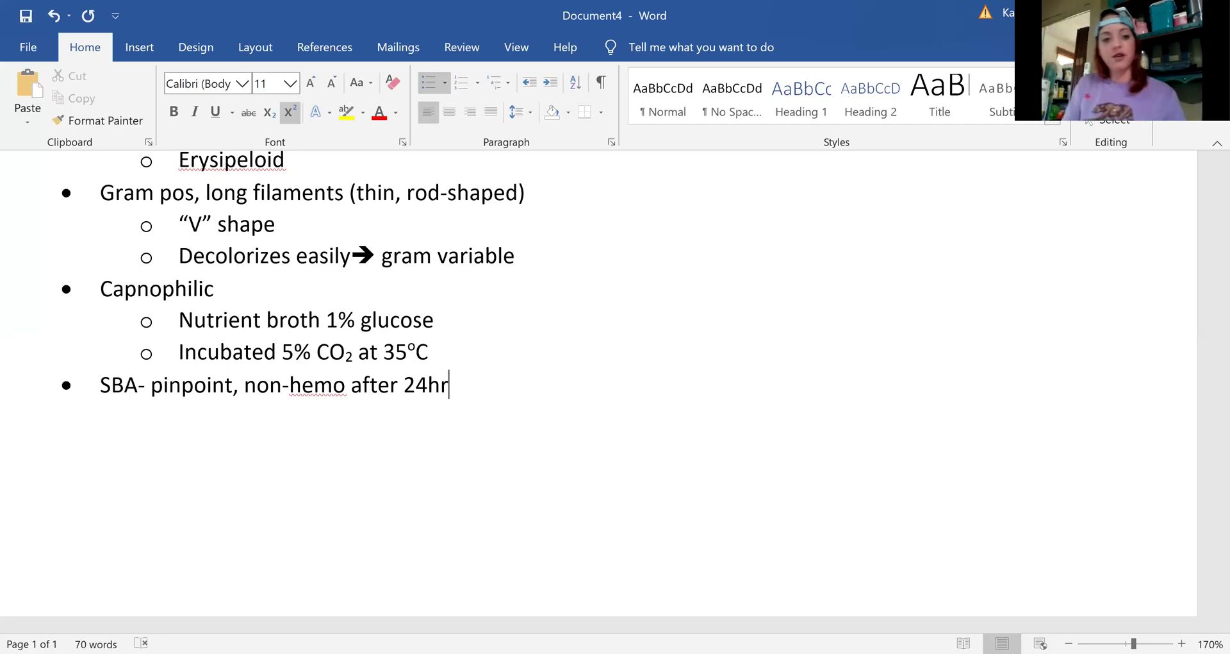
key(Return)
key(Return)
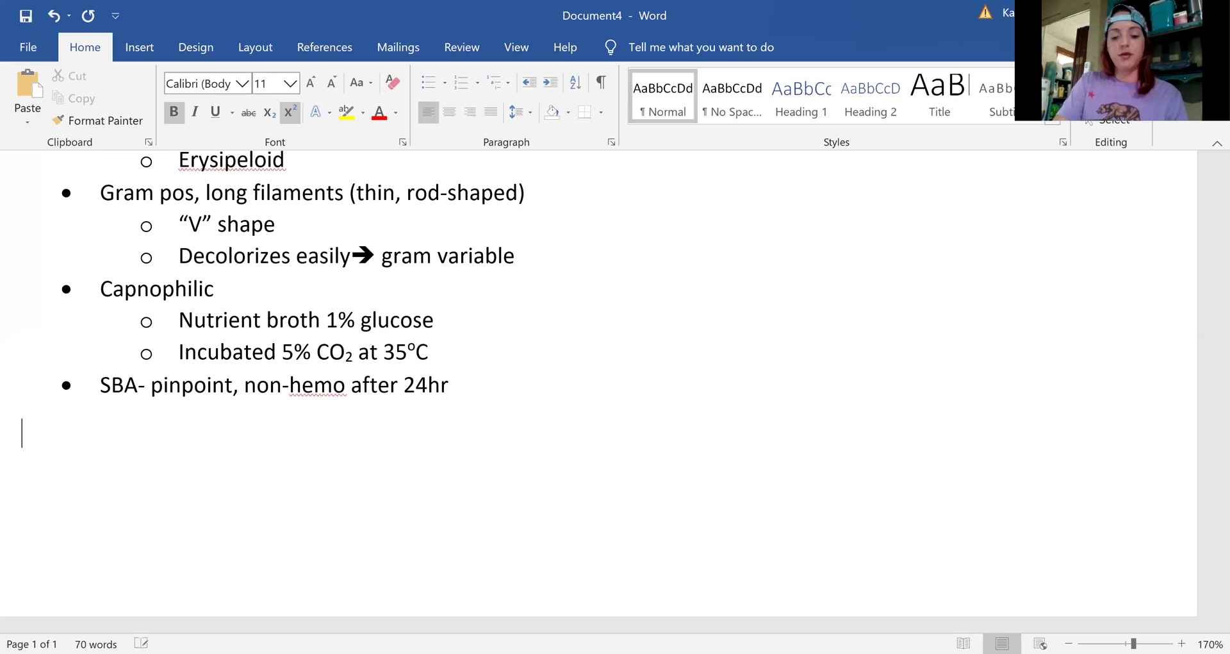
key(BackSpace)
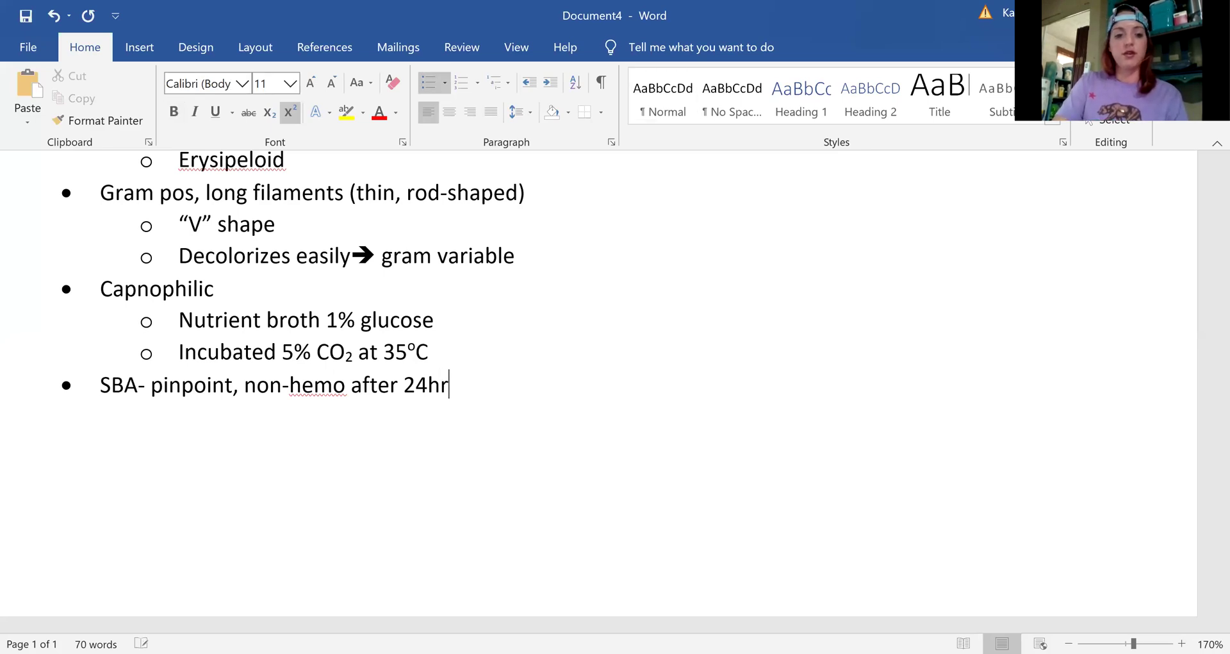
Step: Create an empty top-level bullet after the SBA- pinpoint, non-hemo after 24hr line
key(Return)
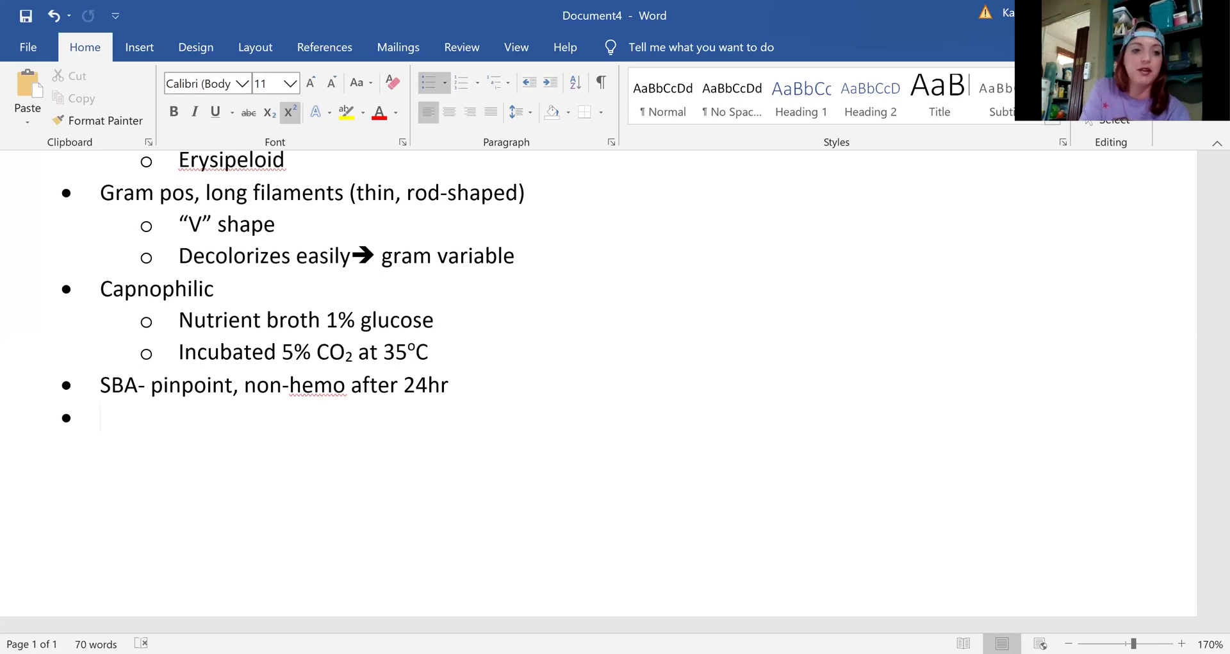
Step: Append ', esculin =, H₂S +' to the Cat = bullet, with the 2 subscripted
scroll(269, 368, up, 3)
scroll(270, 368, up, 2)
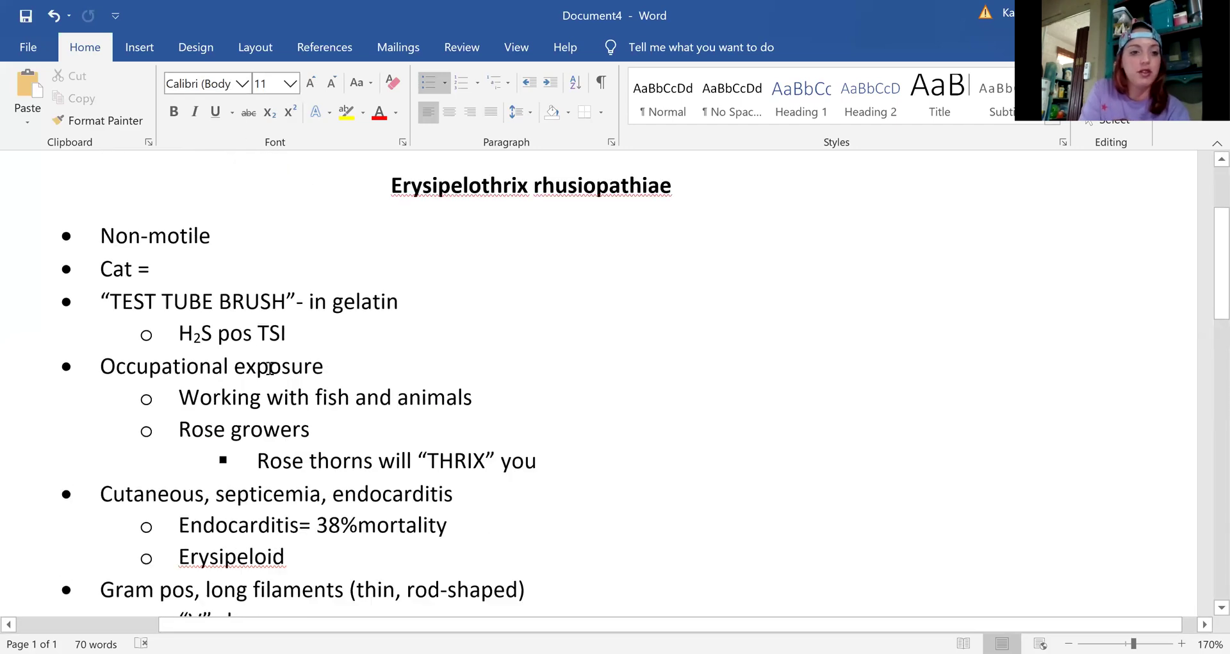
click(210, 282)
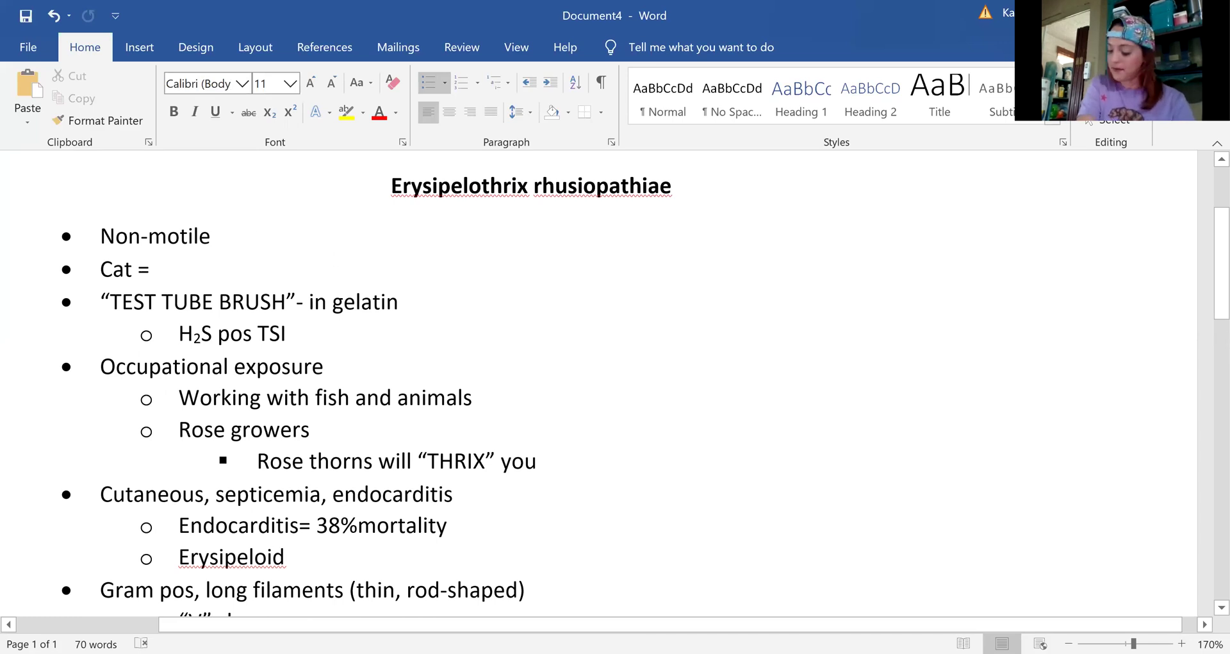
text(, esc)
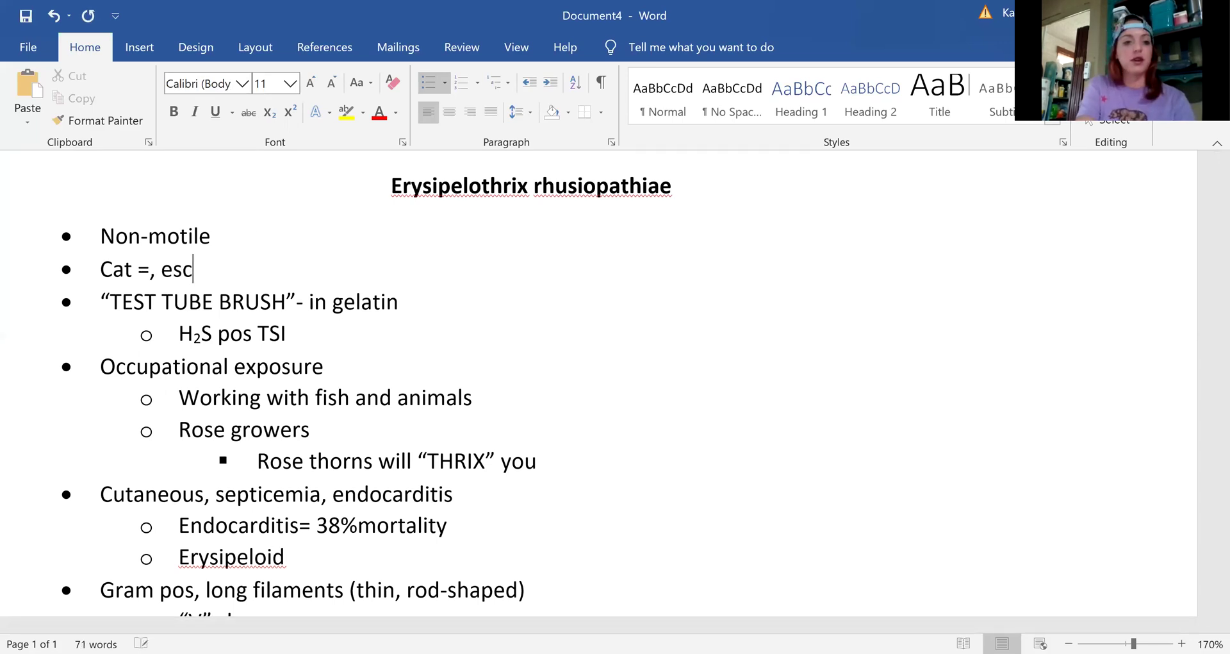
text(ulin =)
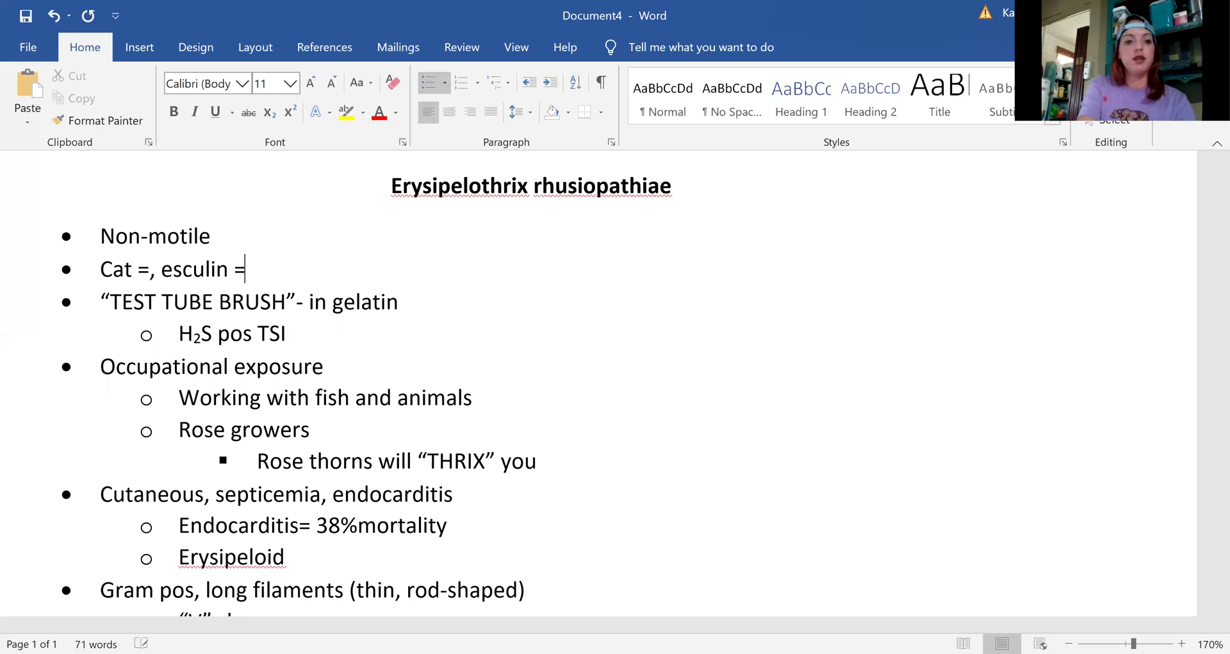
text(, )
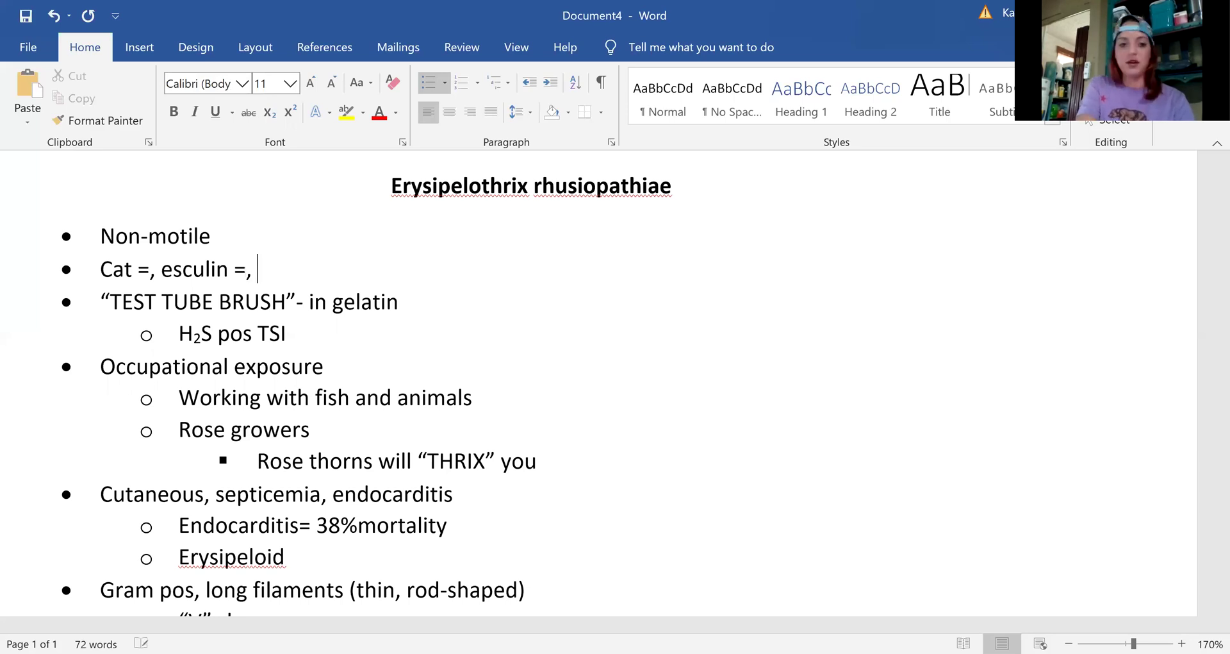
text(H)
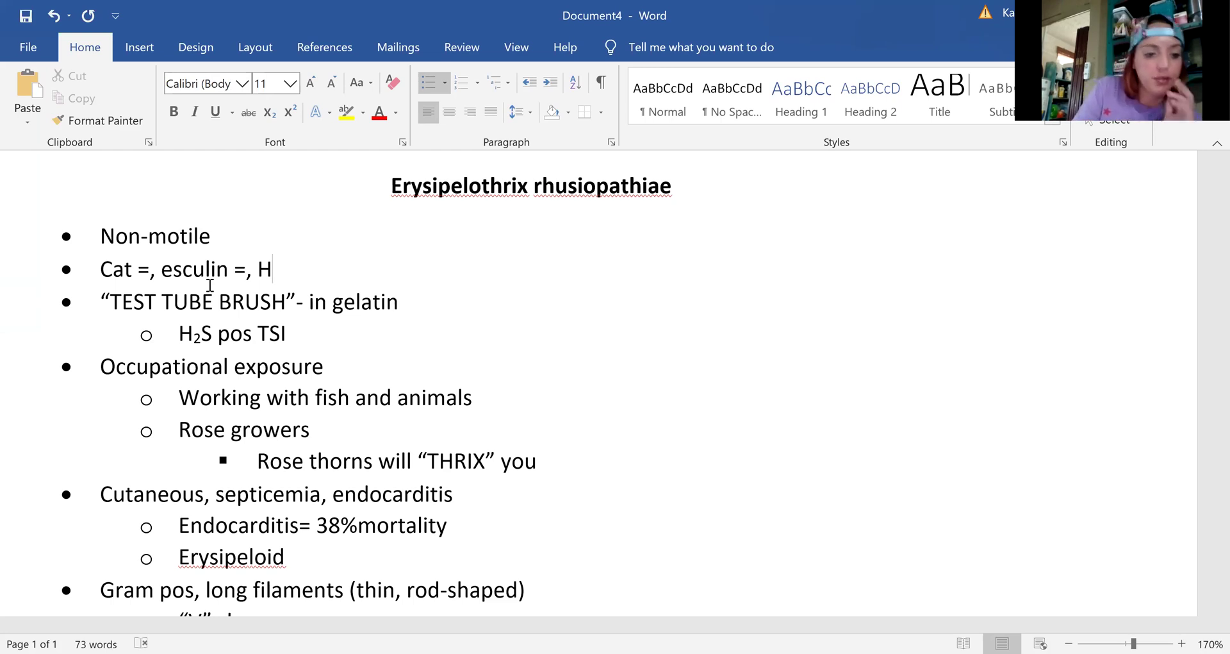
scroll(211, 286, down, 3)
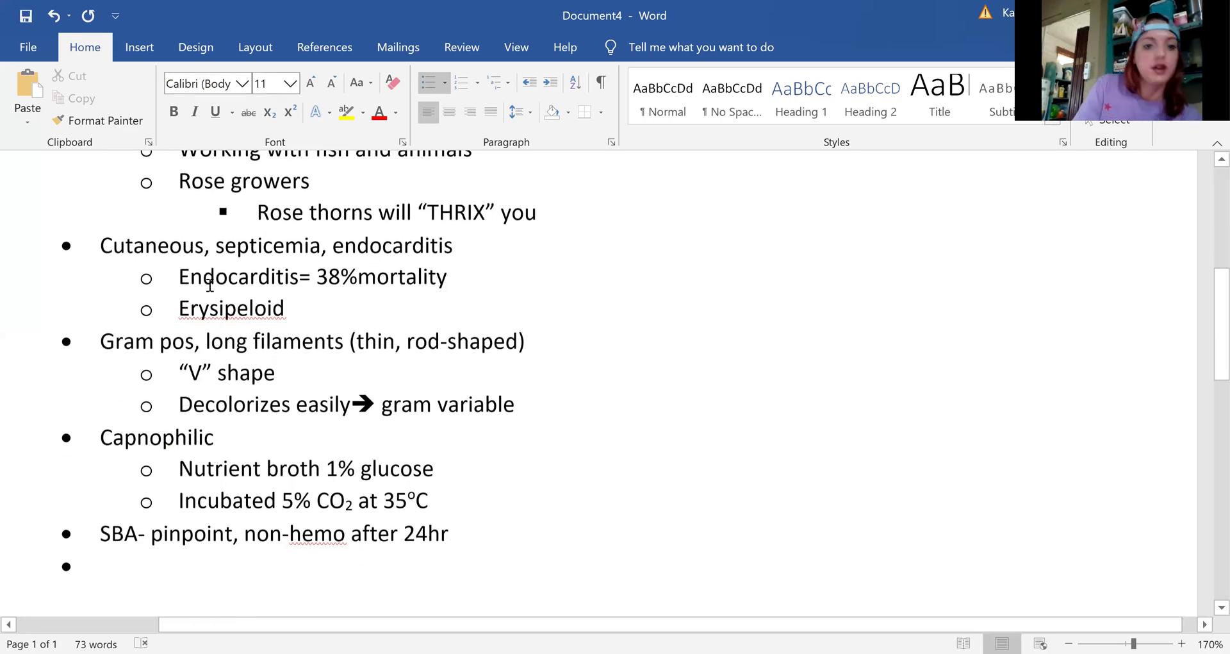
scroll(210, 285, up, 3)
click(270, 112)
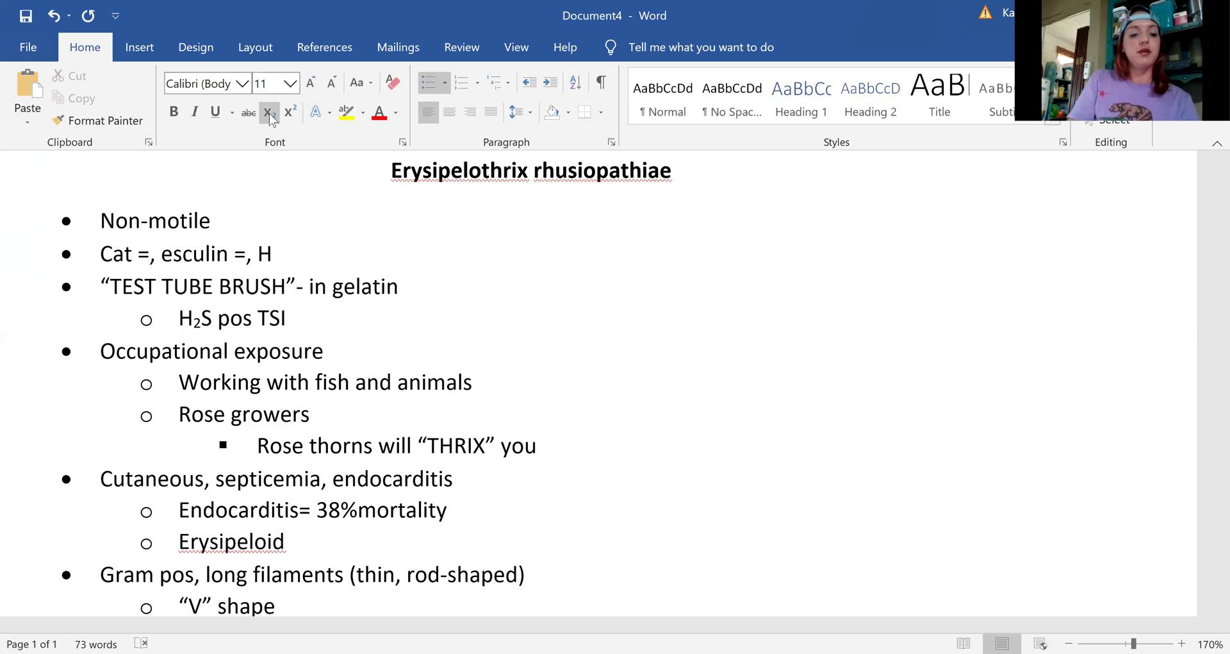
text(2)
click(270, 115)
text(S )
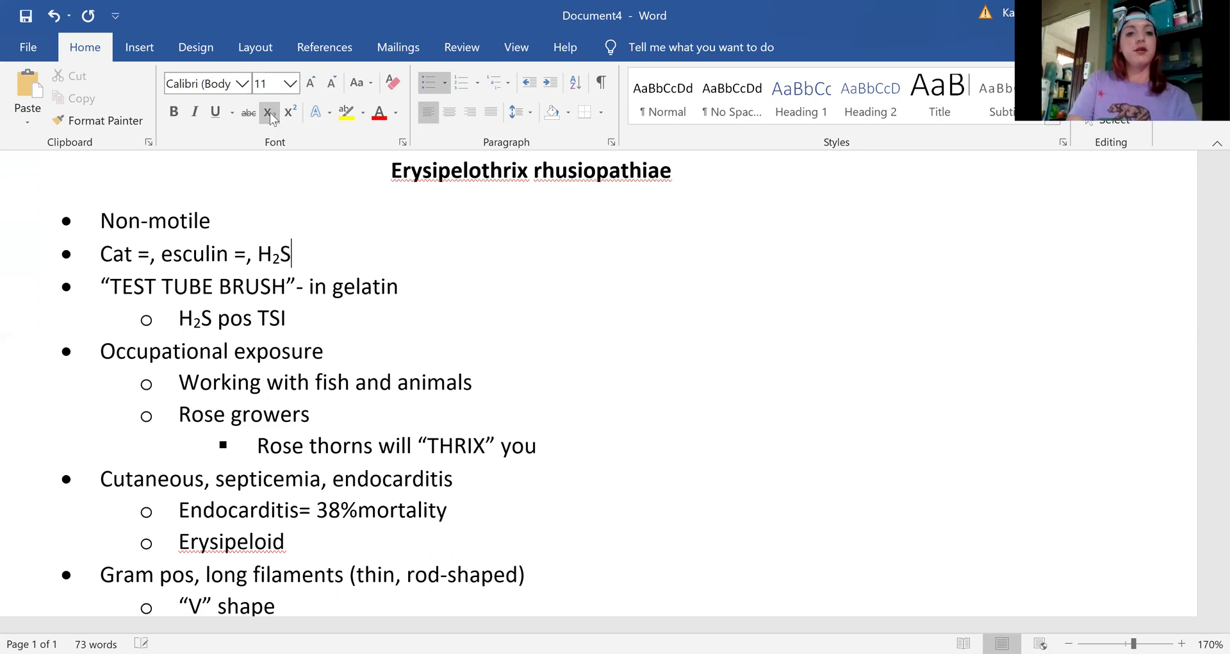
text(+)
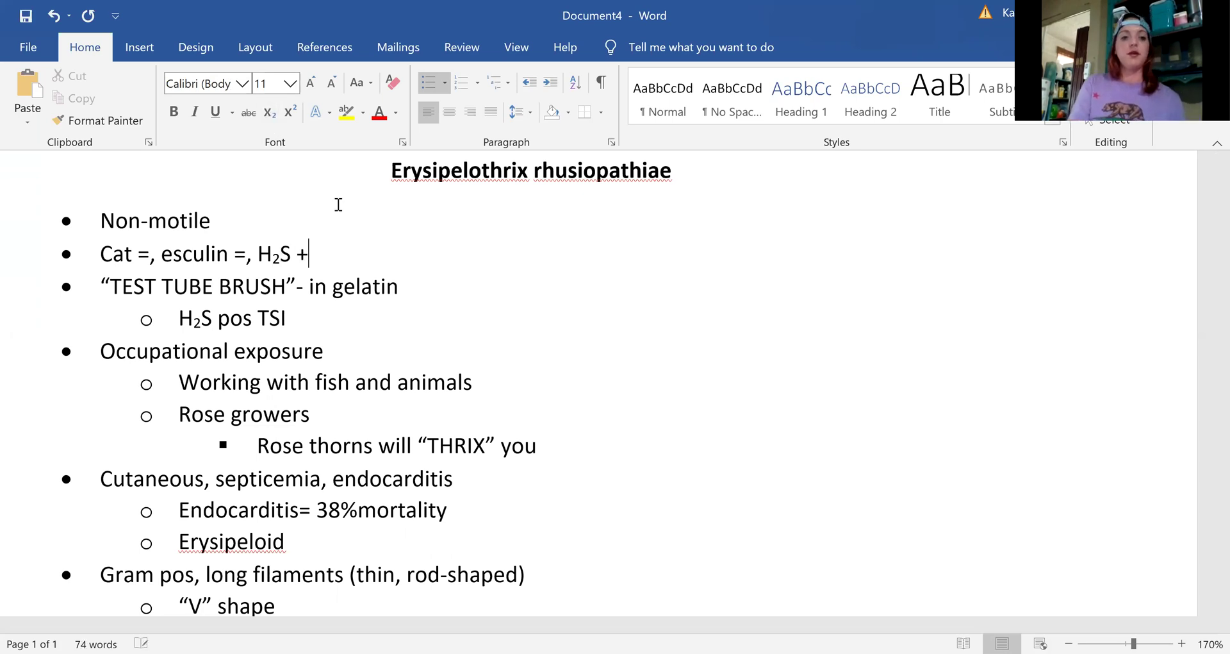
scroll(412, 383, down, 5)
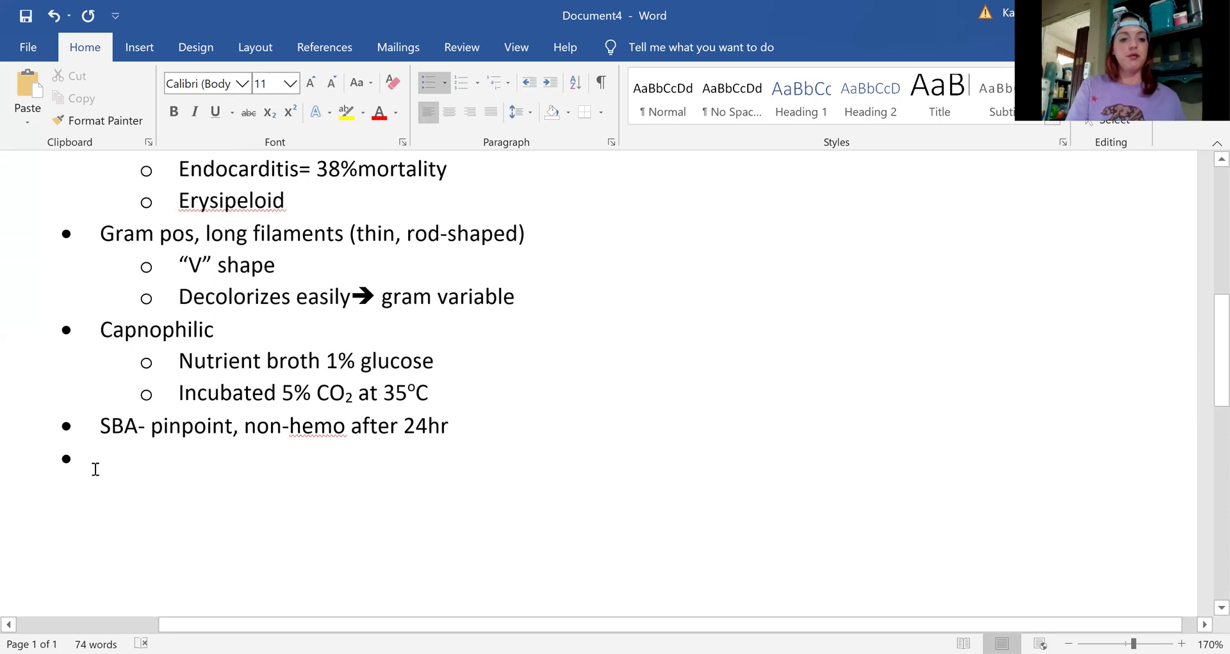
Step: Fill the empty last bullet with 'Identified MALDI- TOF', redoing the mistyped bold start
click(97, 464)
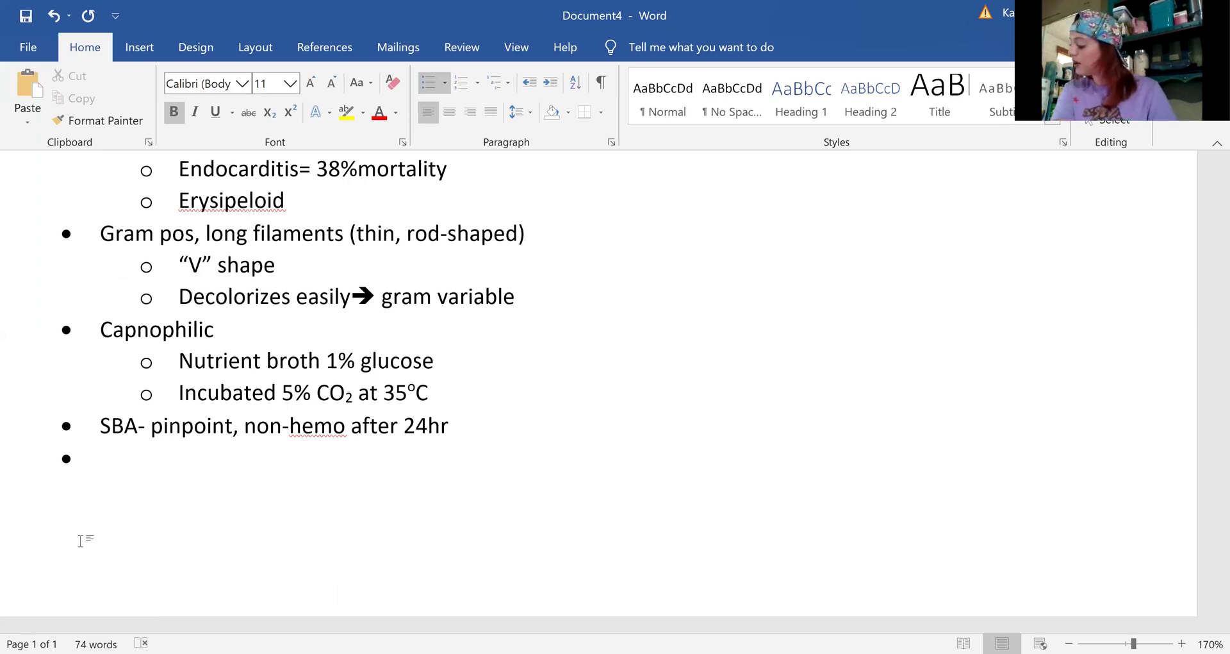
text(Ide)
key(BackSpace)
key(BackSpace)
key(BackSpace)
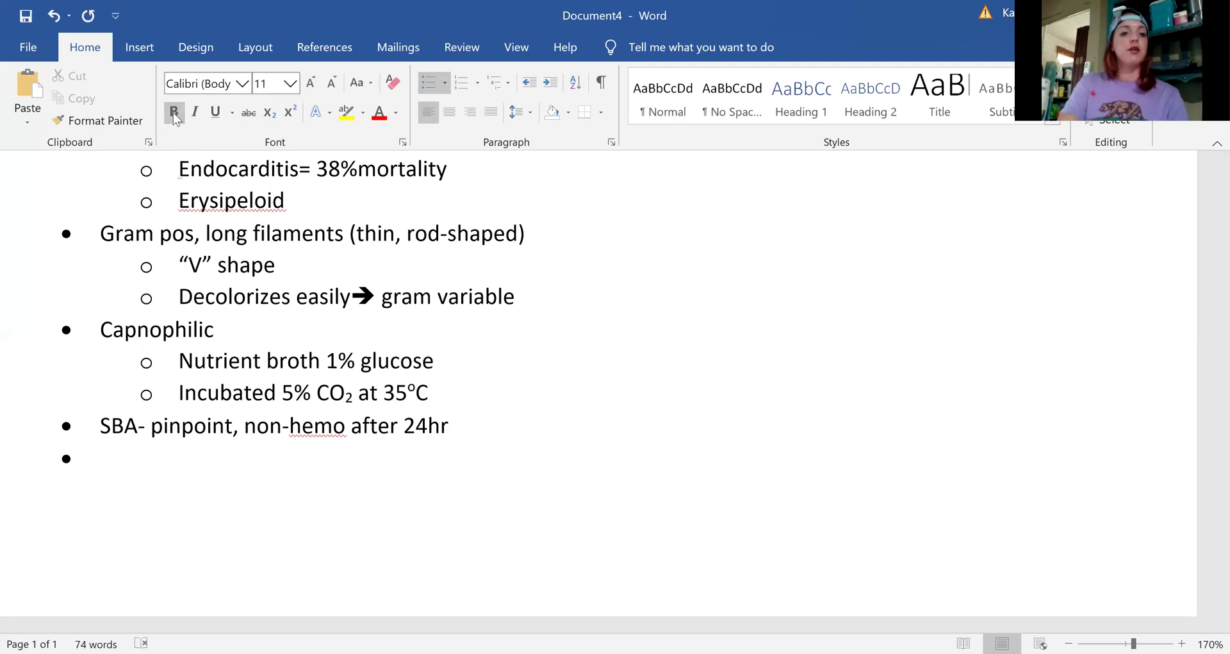
text(Identifi)
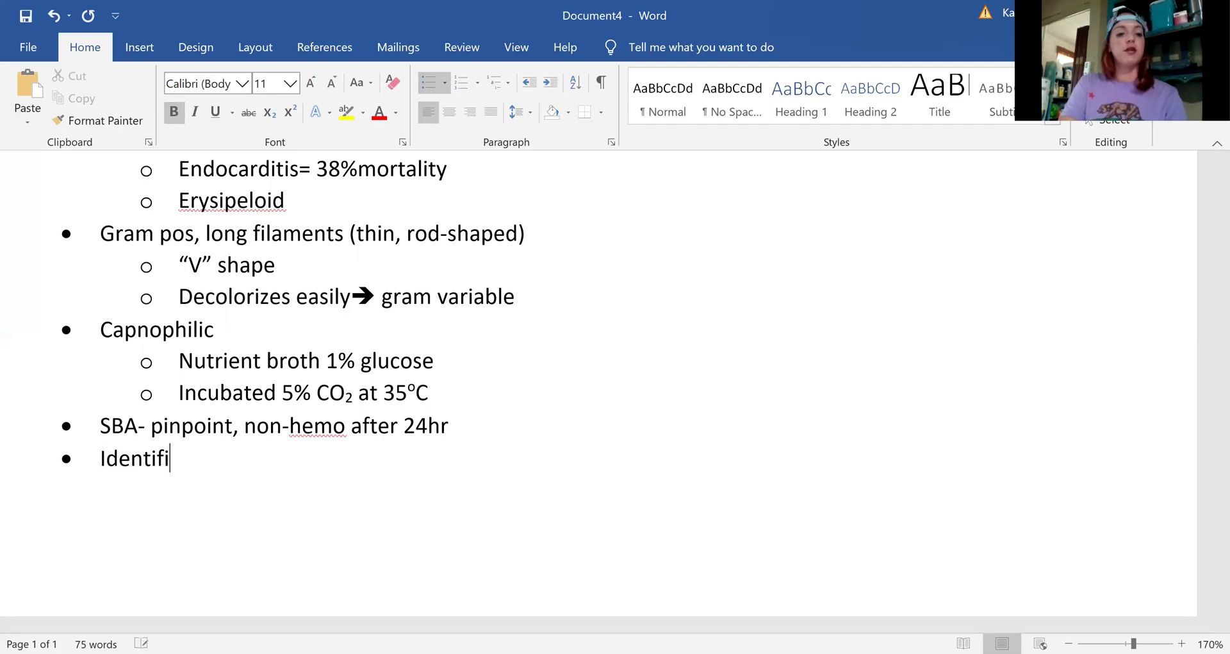
text(ed MAL)
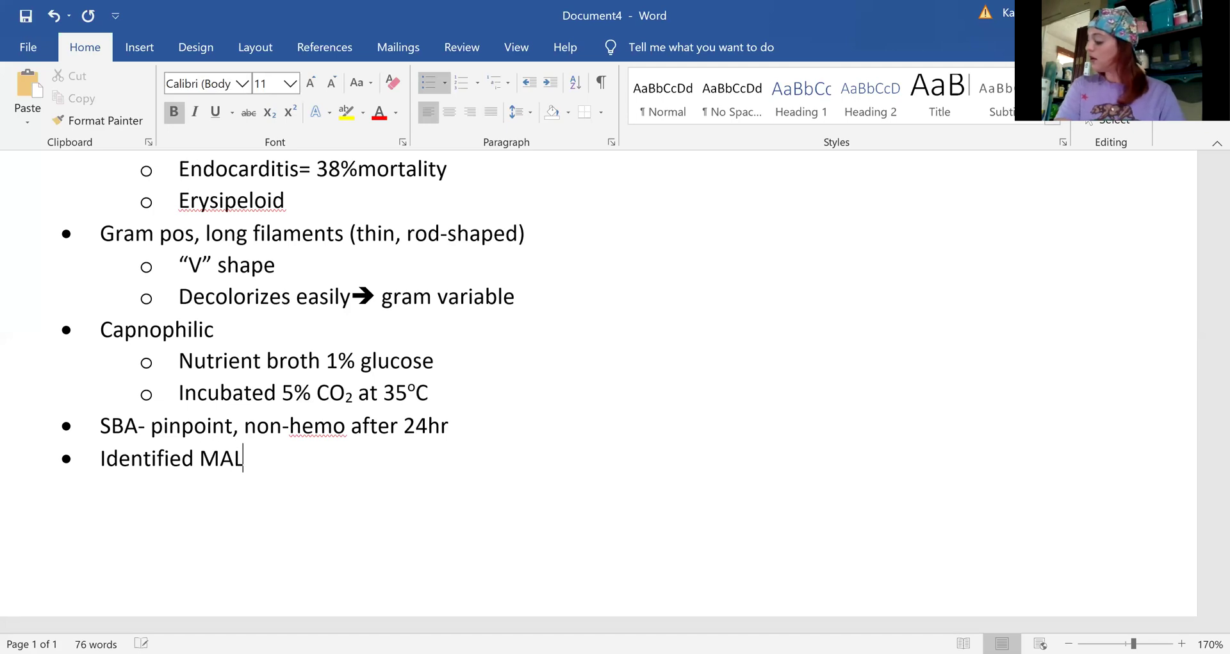
text(DI)
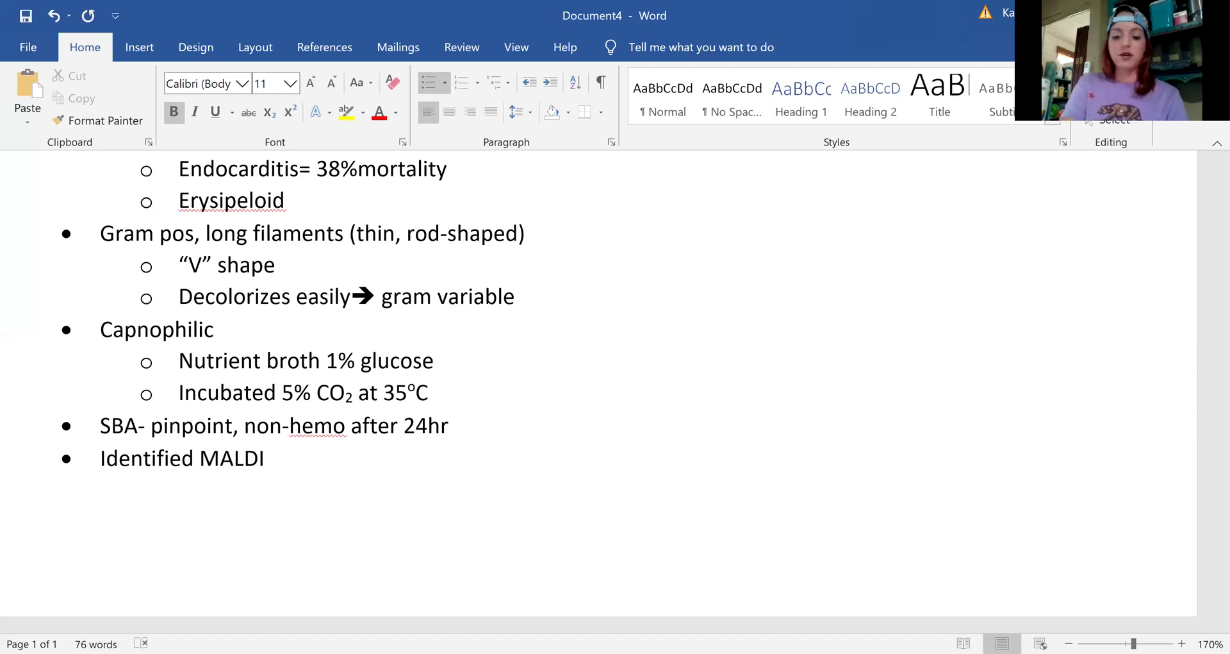
text(- TOF)
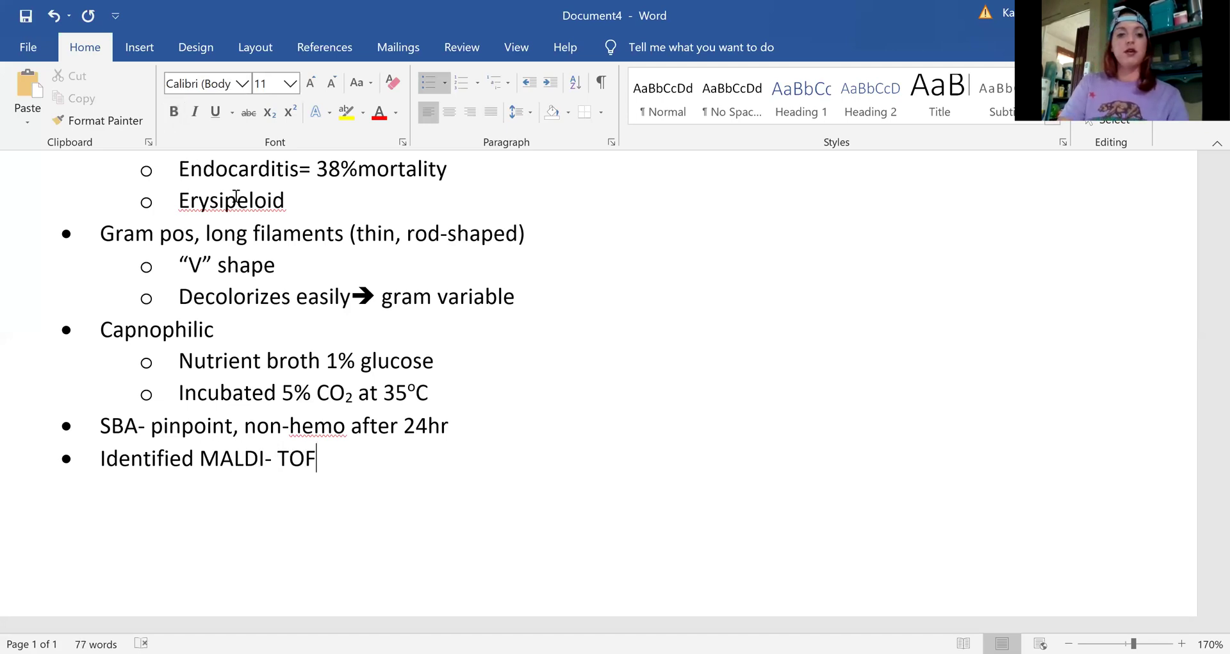
scroll(482, 416, up, 10)
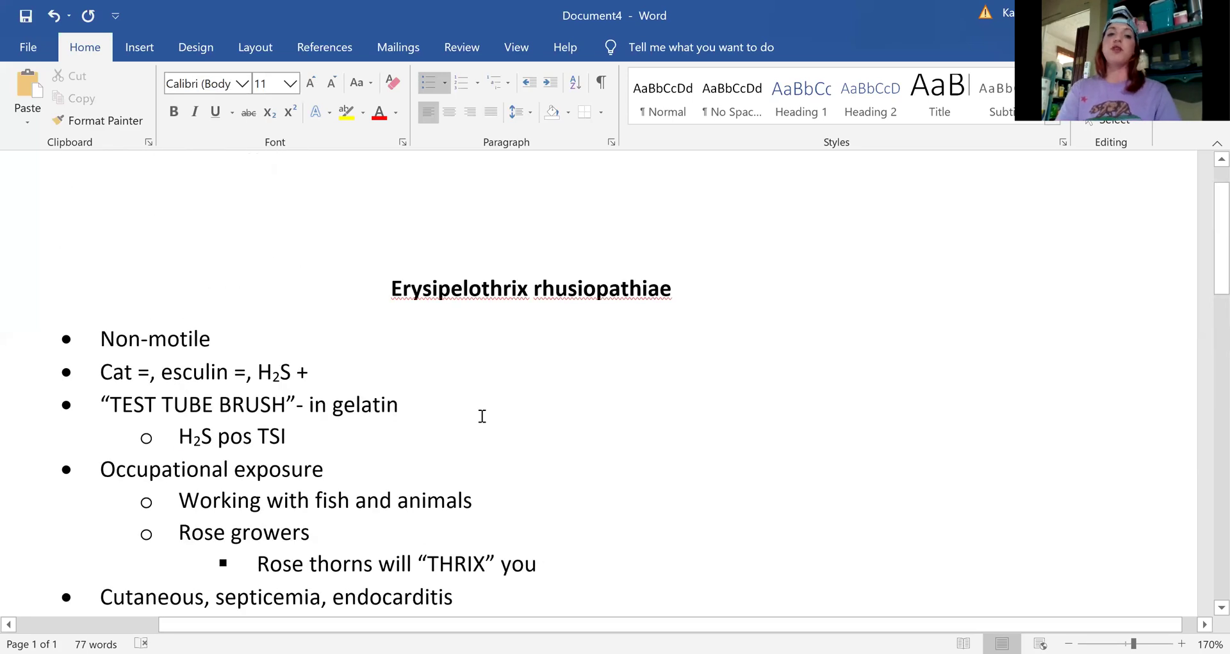
scroll(482, 416, down, 2)
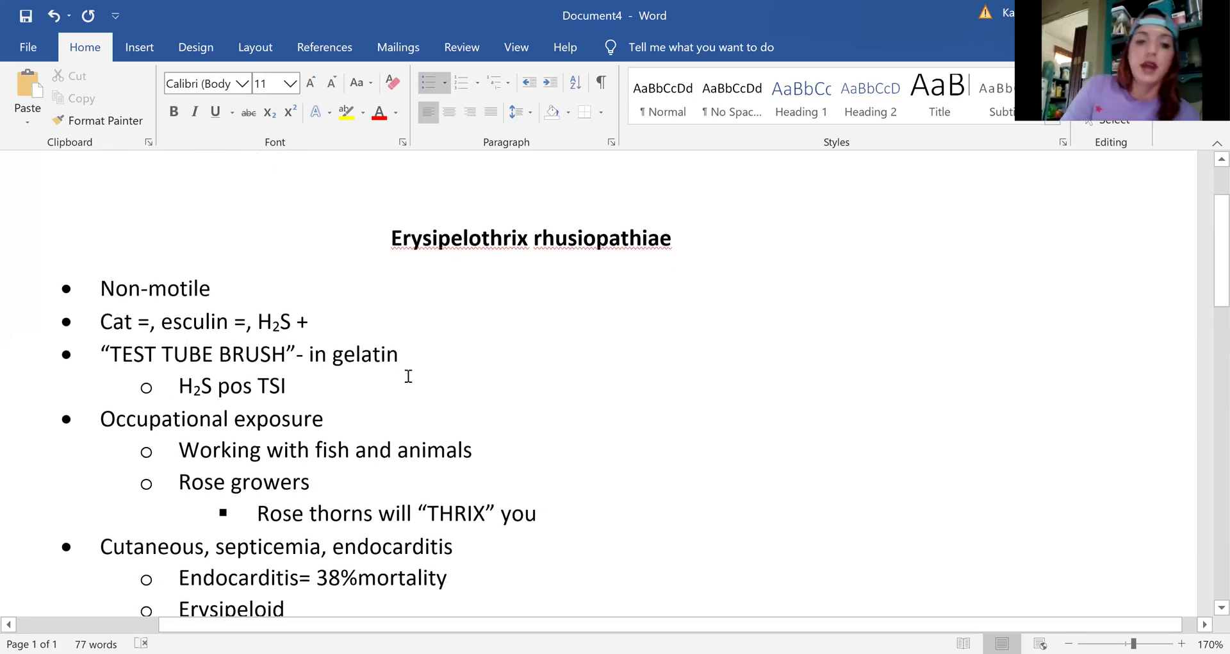
scroll(396, 379, down, 4)
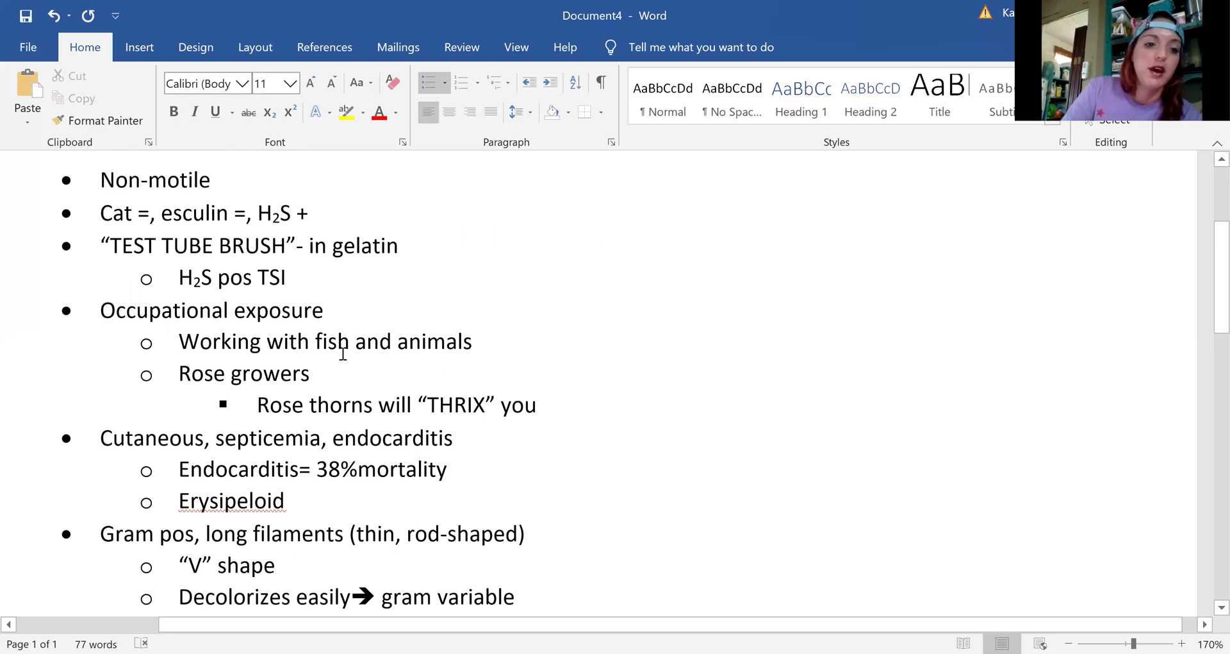
scroll(343, 354, down, 2)
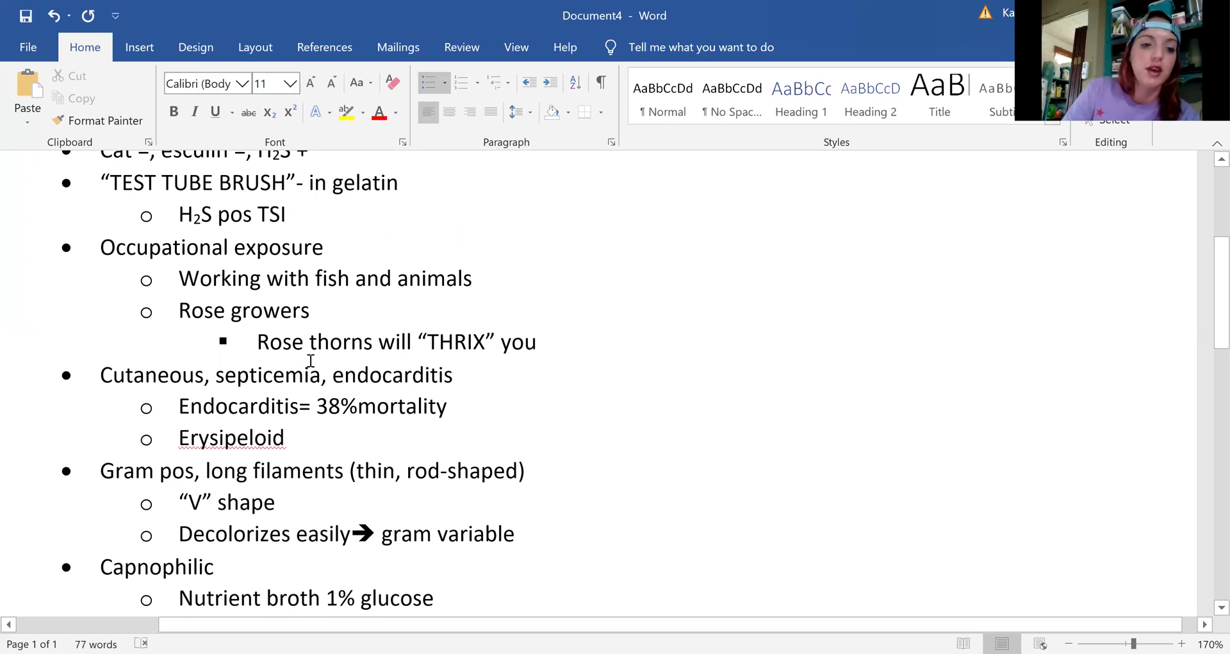
scroll(311, 360, down, 5)
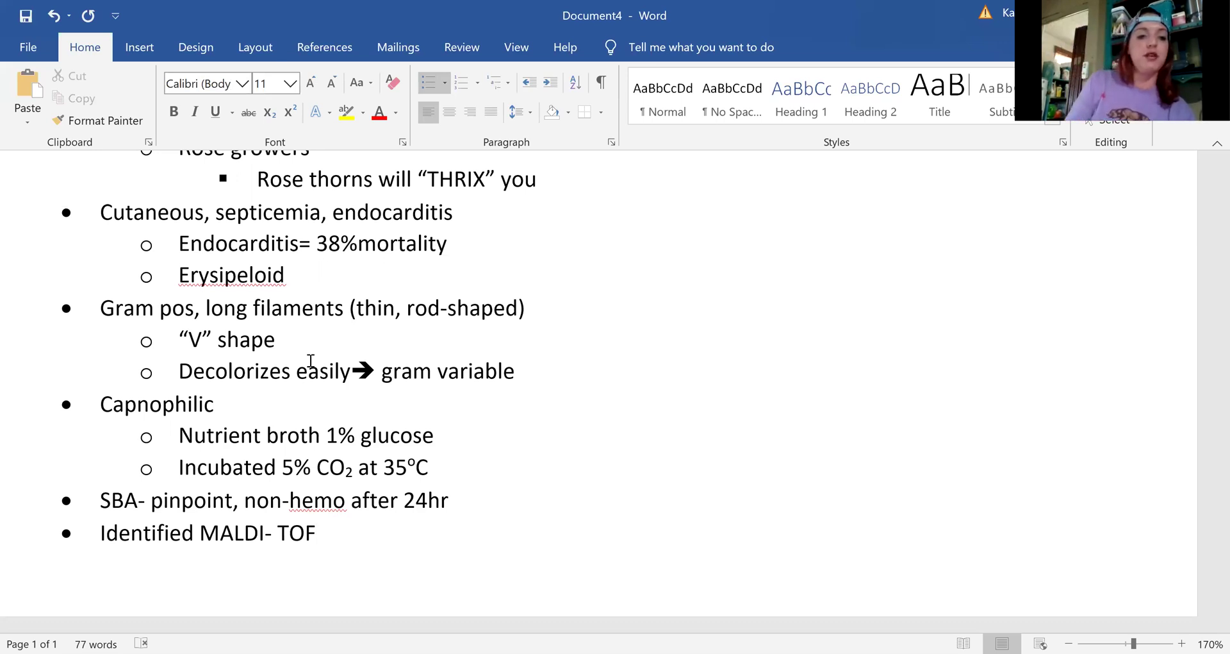
Step: Add an empty indented sub-bullet after the 'SBA- pinpoint, non-hemo after 24hr' line
scroll(311, 361, down, 1)
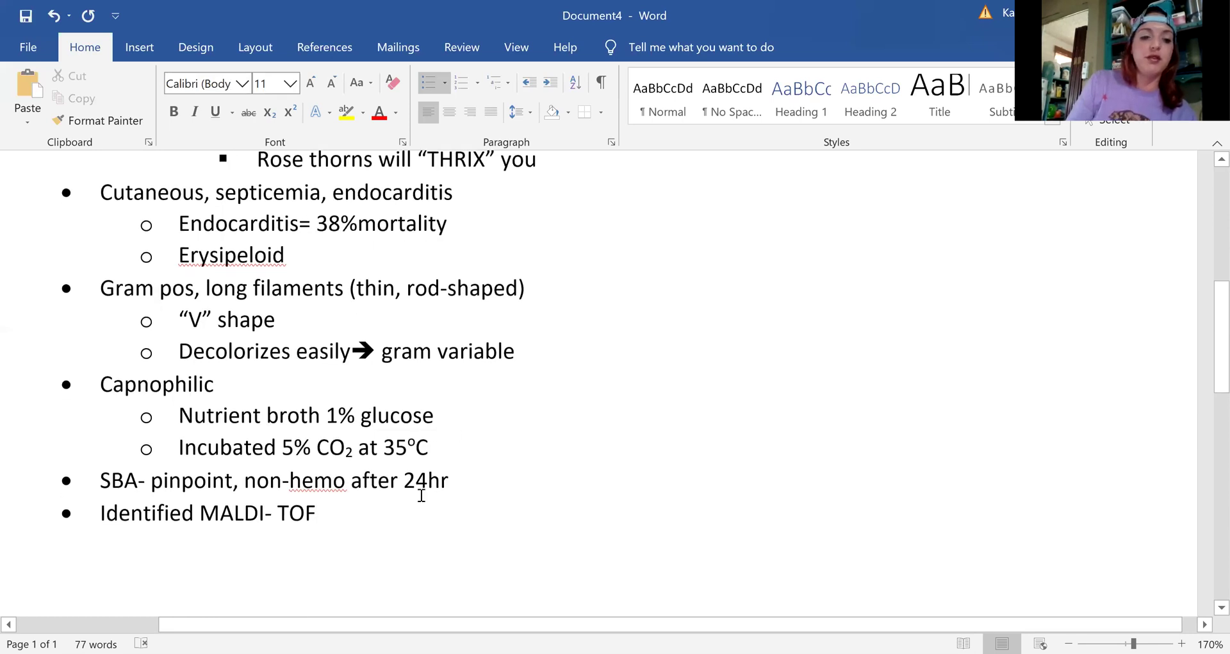
click(460, 482)
key(Return)
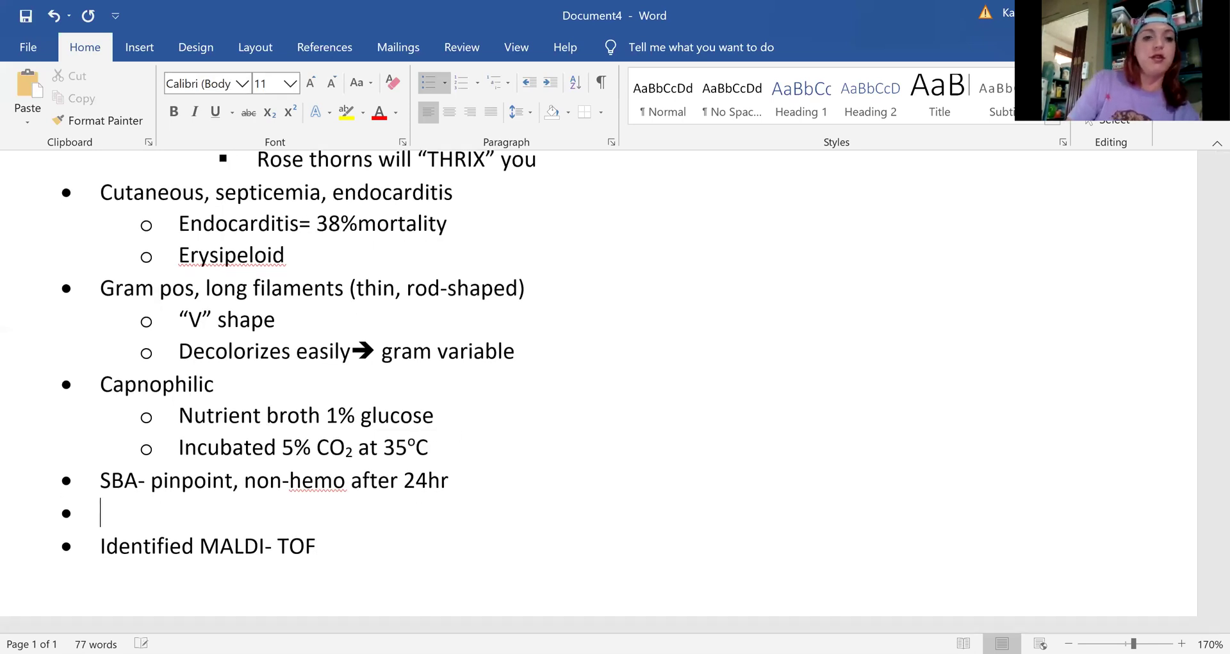
click(544, 97)
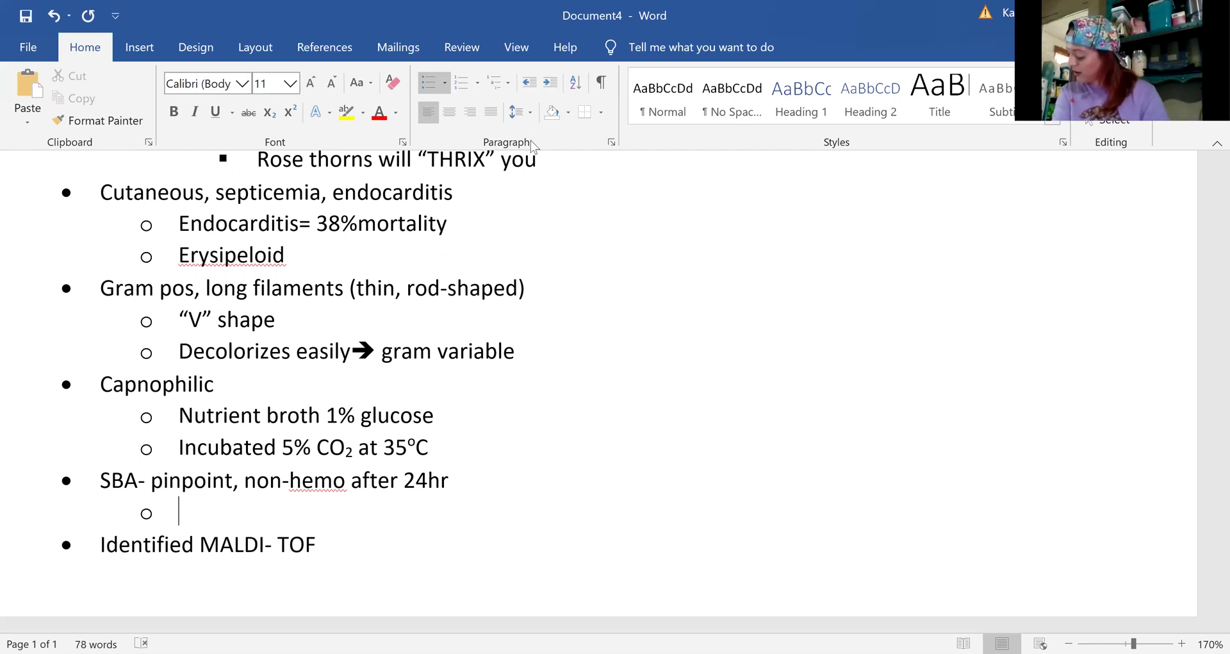